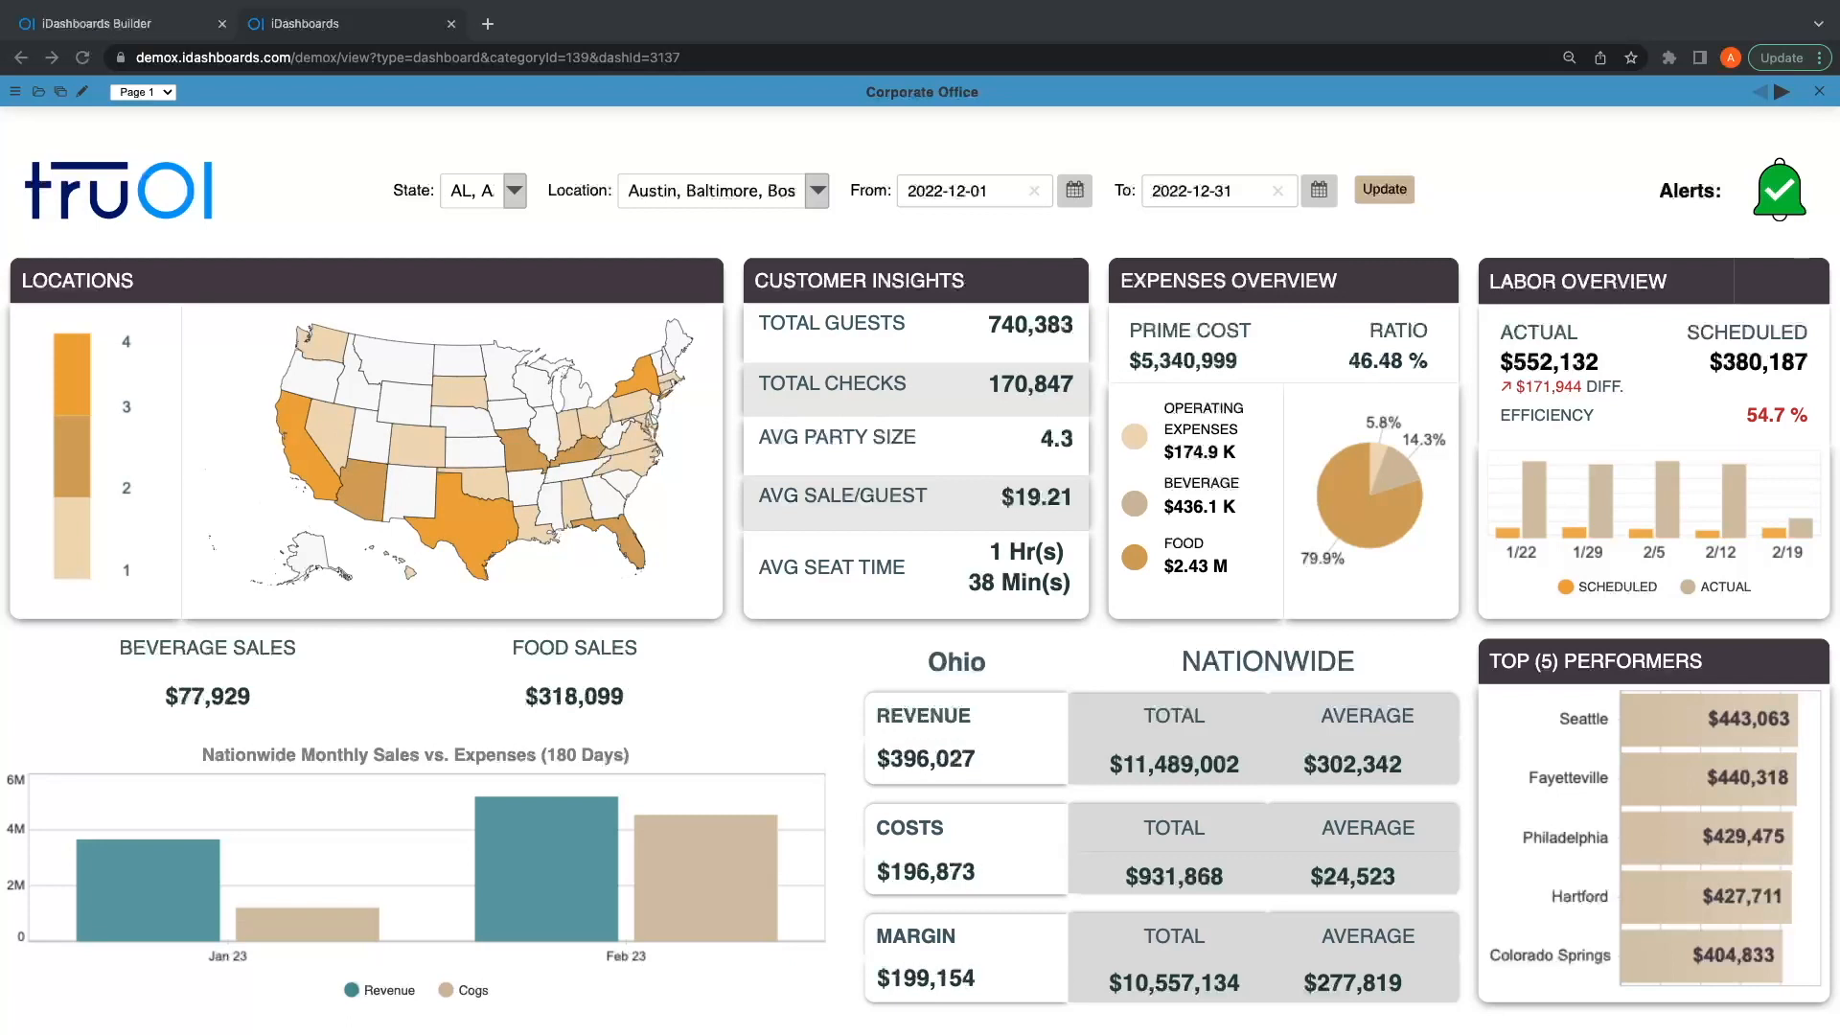
Step: Switch to the dashboard builder browser tab and close the Labor Costs explanation
{"action": "left_click", "coordinate": [106, 24]}
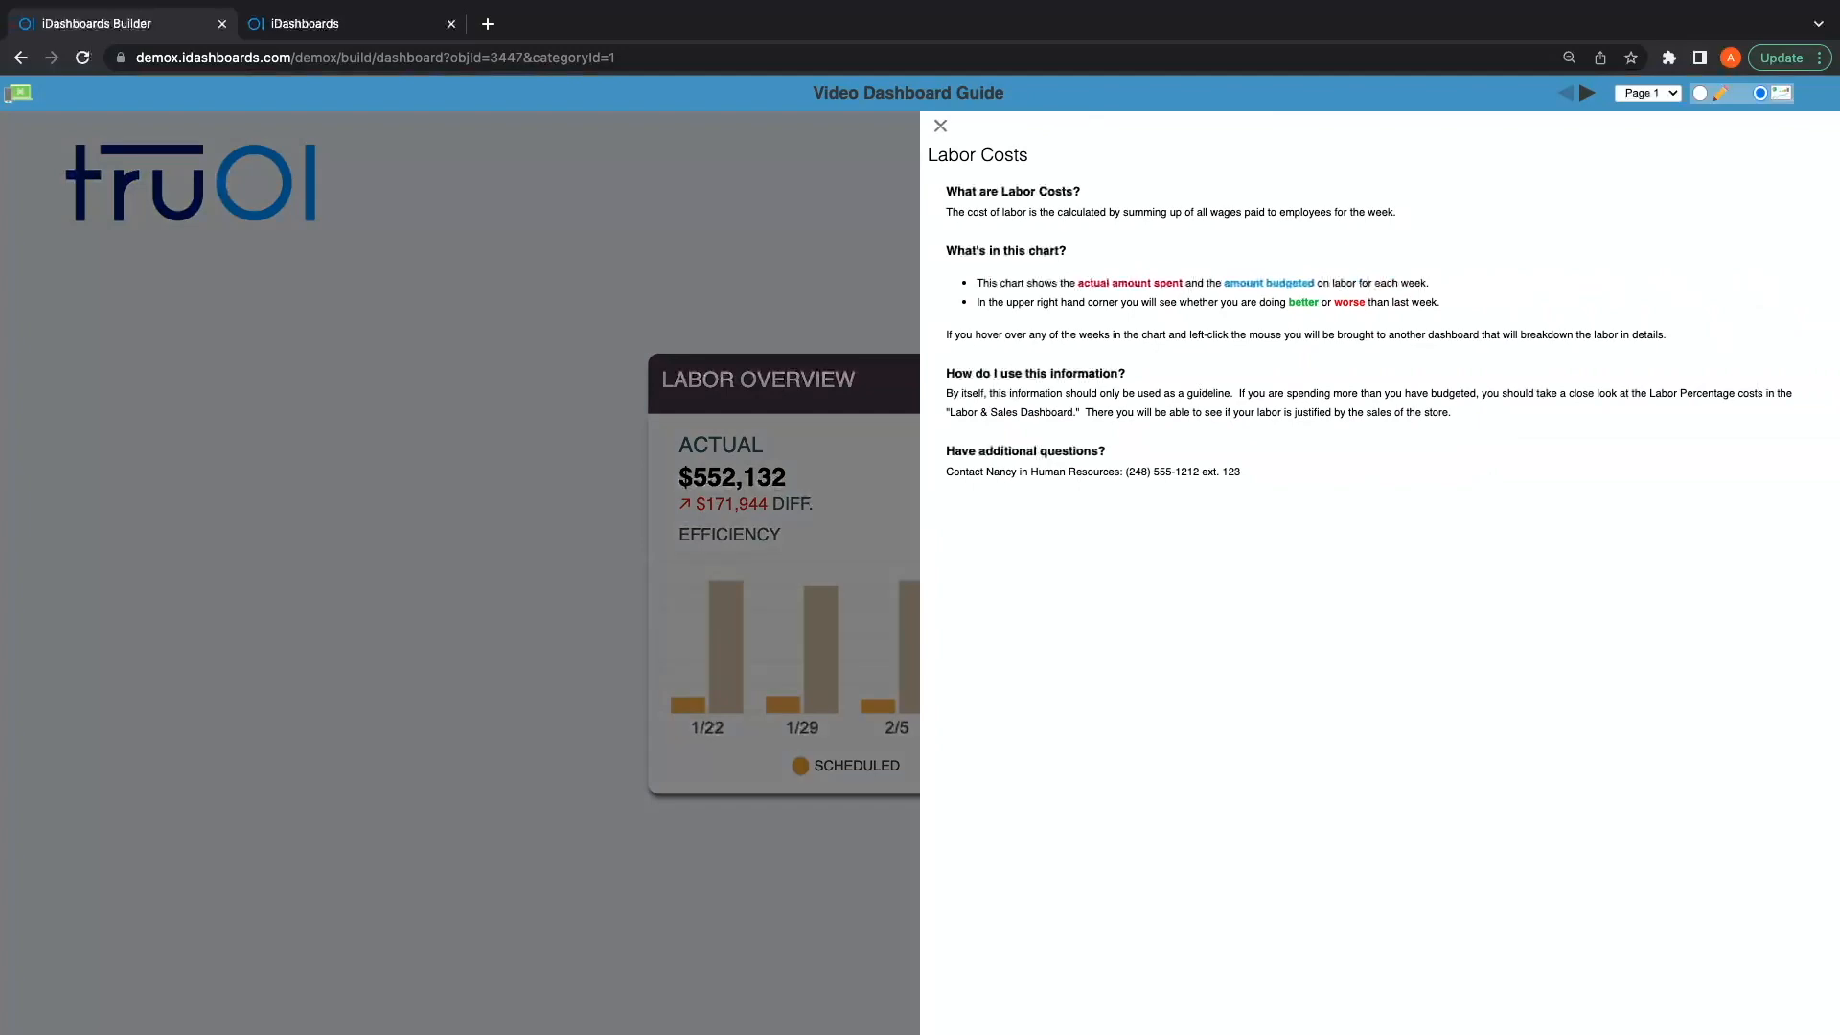
{"action": "left_click", "coordinate": [940, 126]}
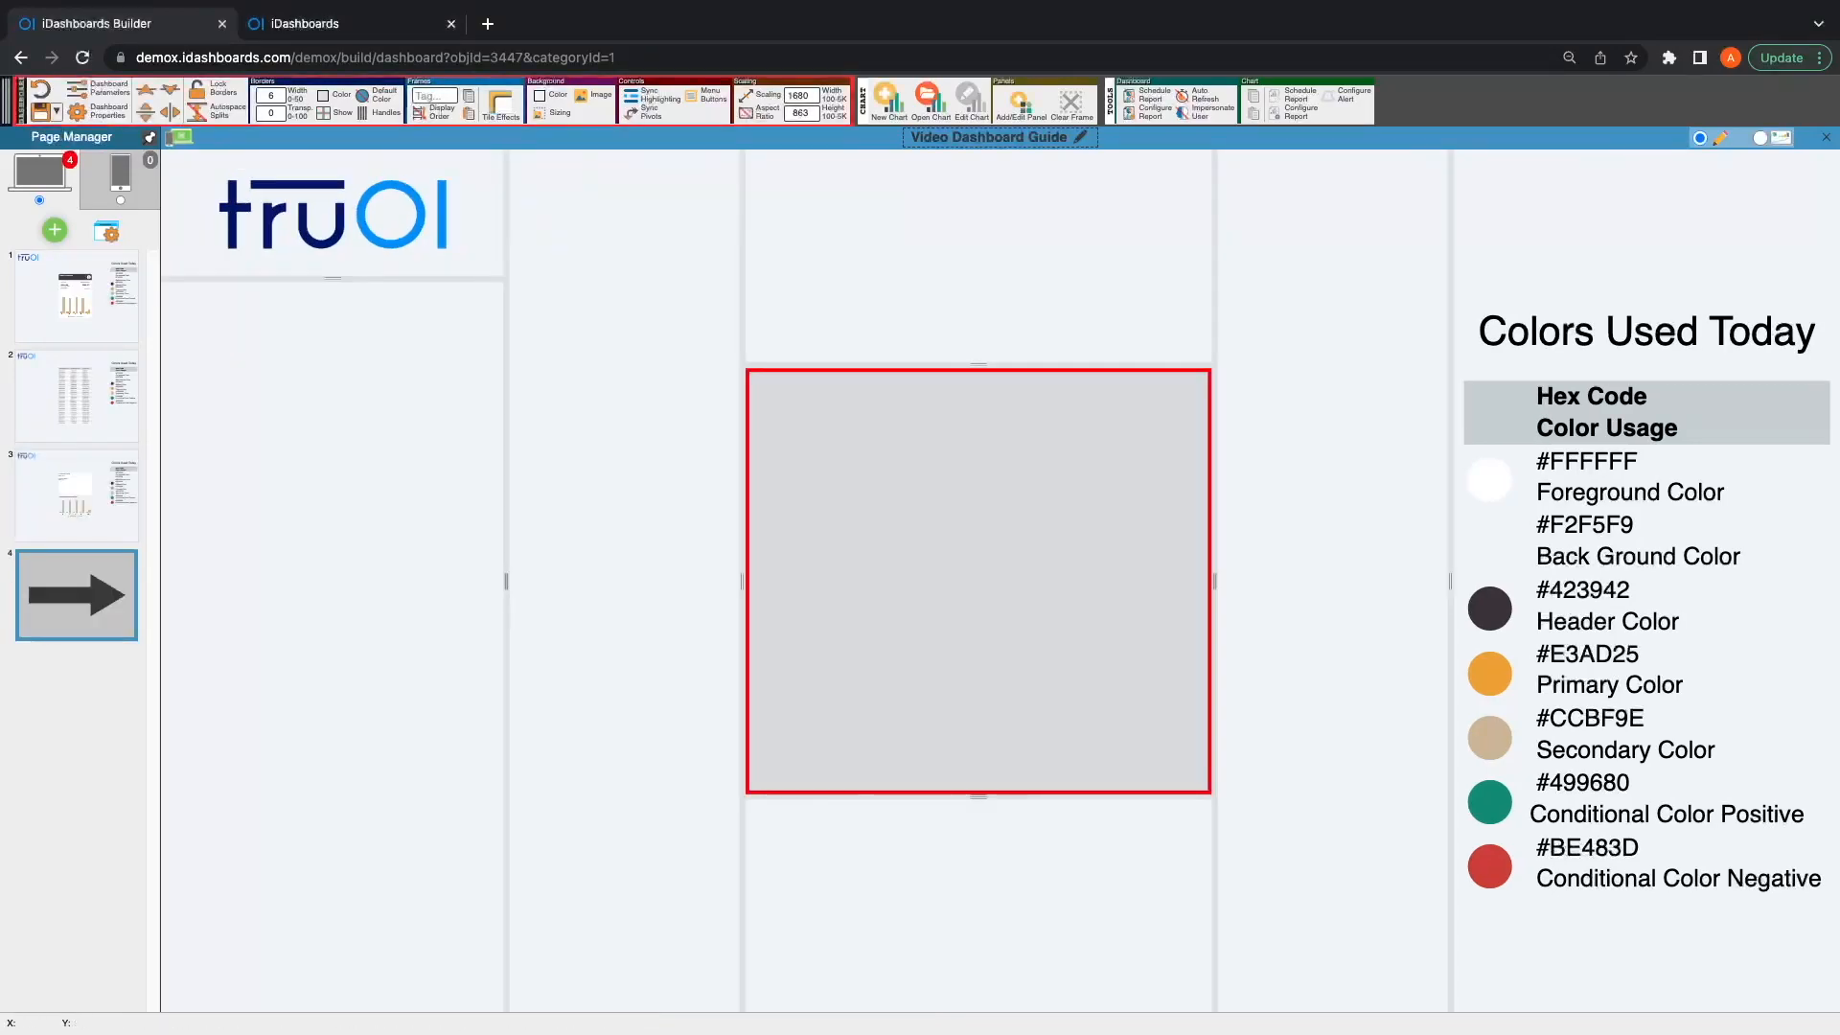
Step: In the central frame's tile effects, set all margins to 10 and the tile color to #FFFFFF
{"action": "left_click", "coordinate": [500, 105]}
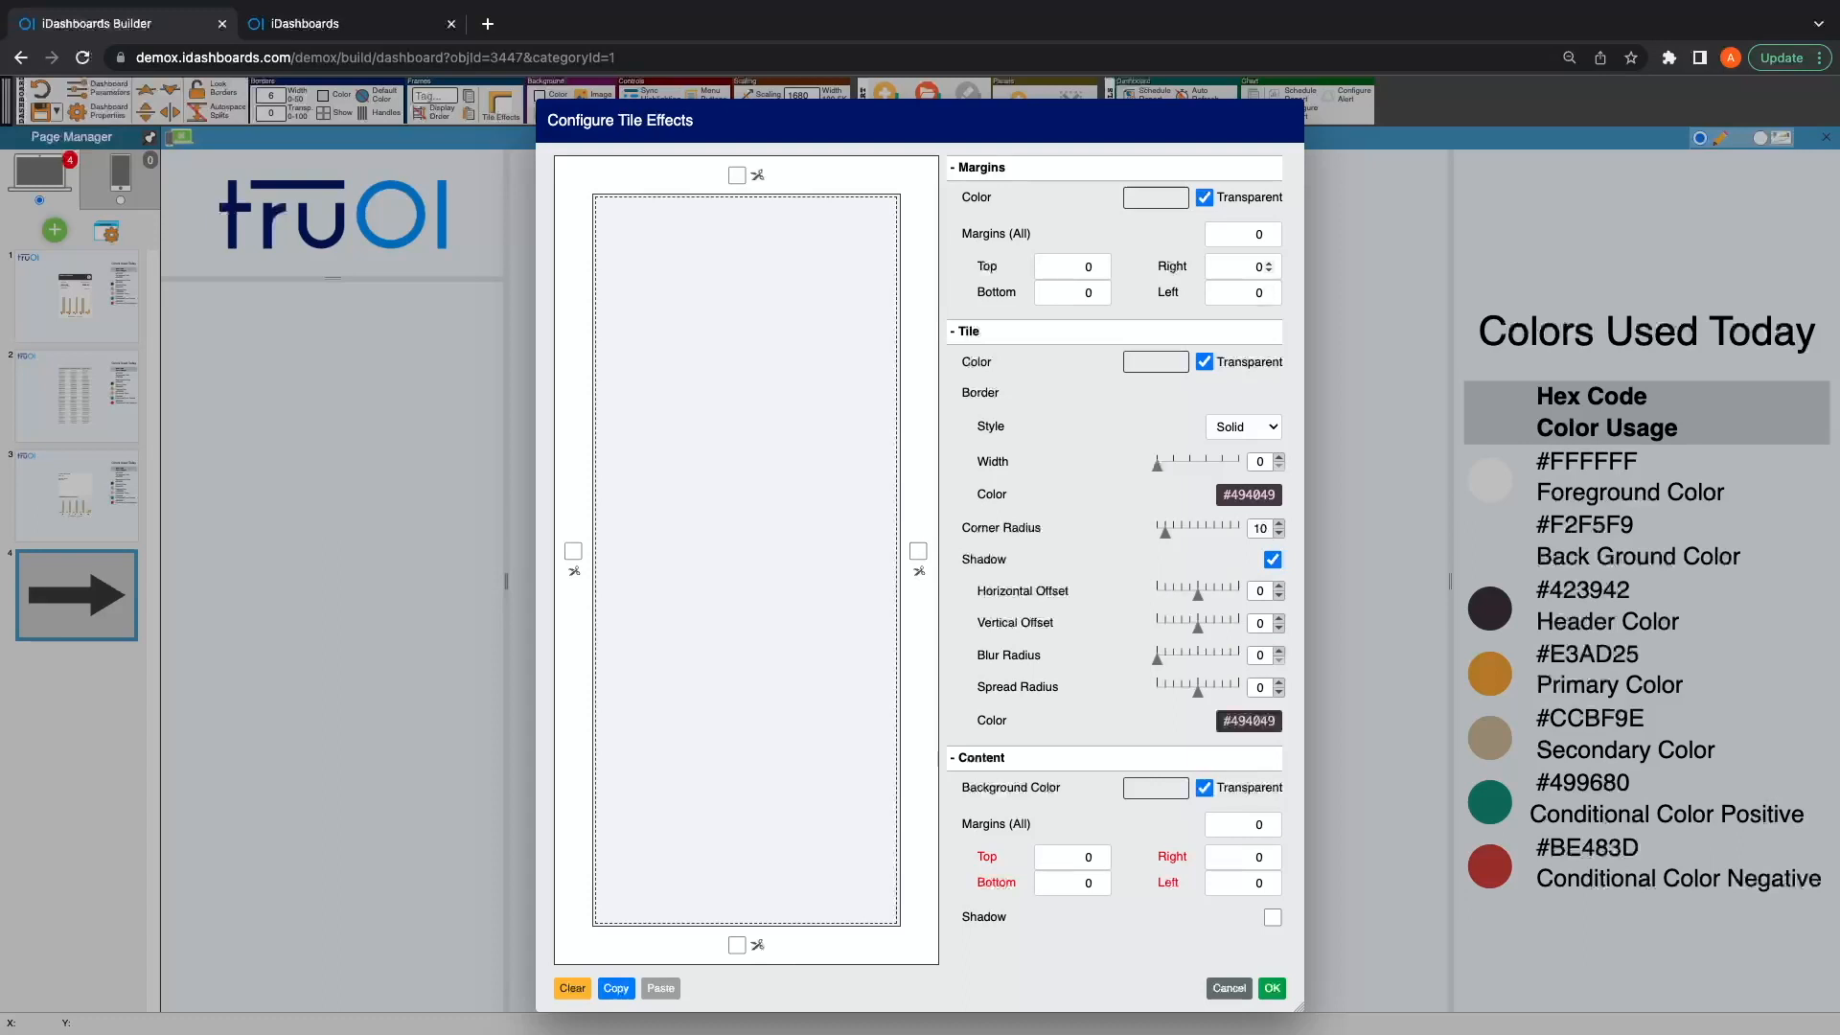
{"action": "left_click", "coordinate": [1259, 234]}
{"action": "type", "text": "10"}
{"action": "key", "text": "Tab"}
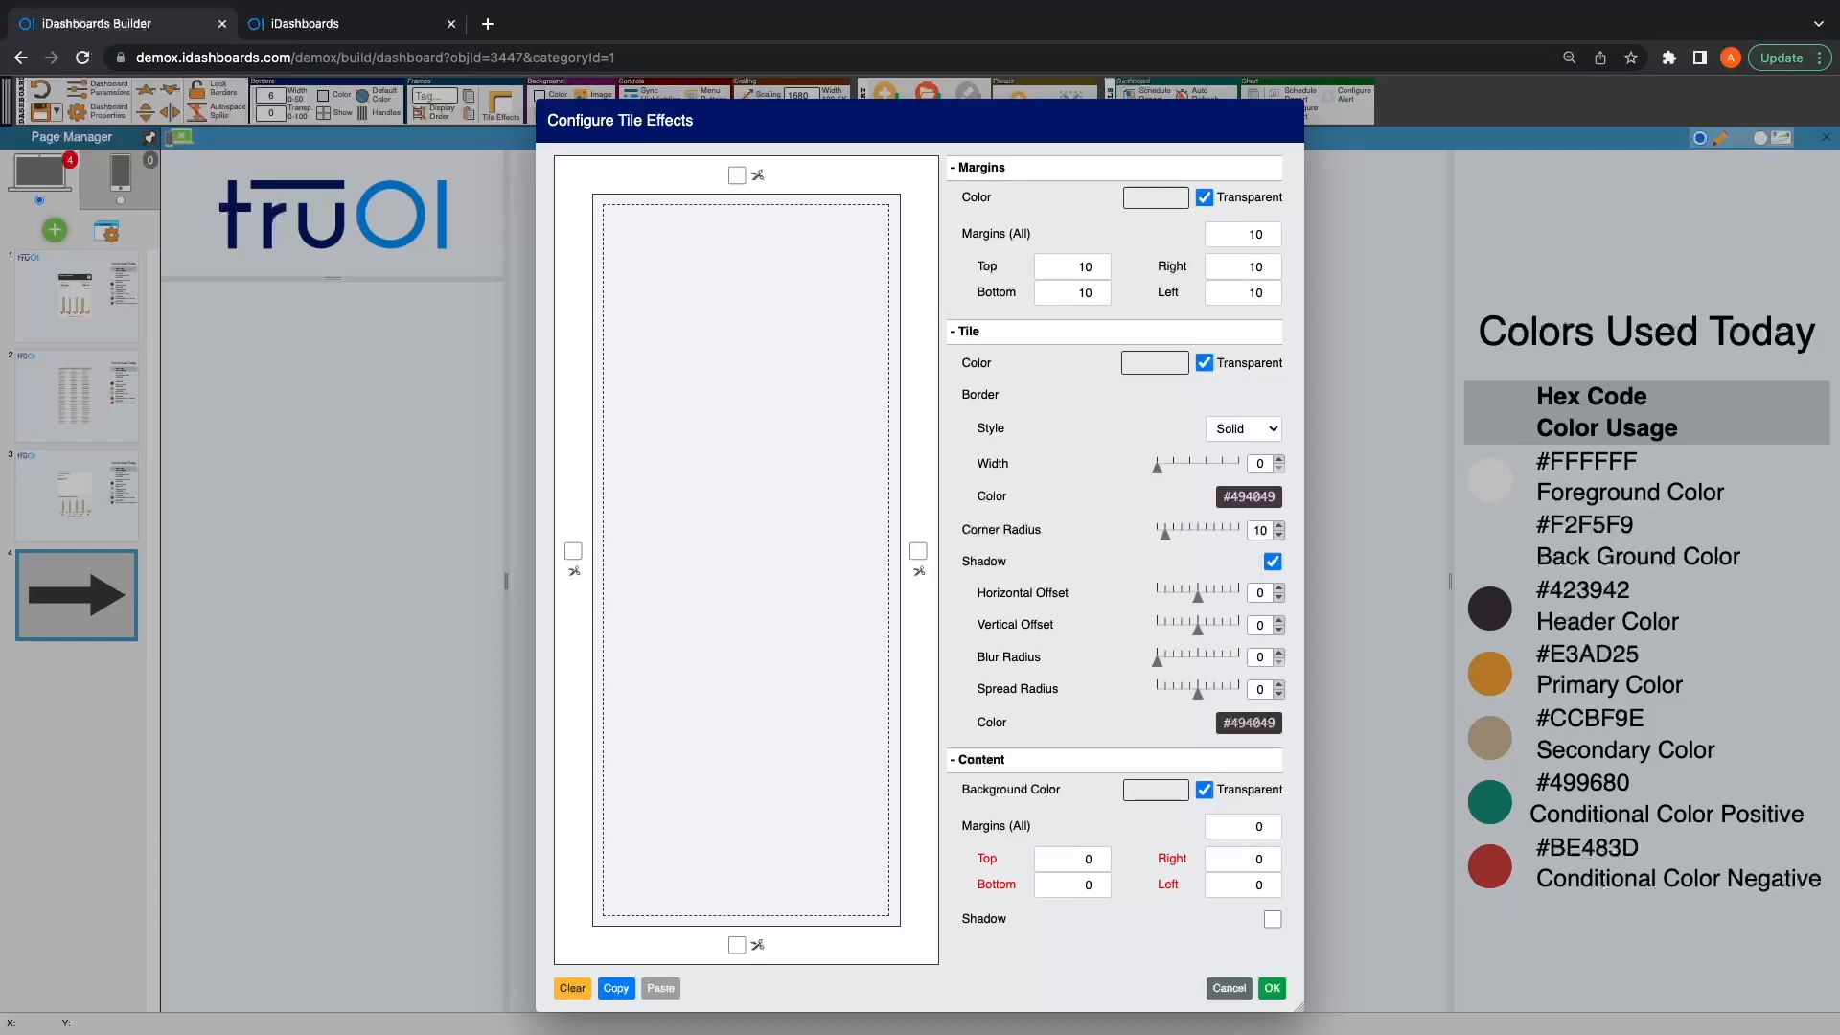
{"action": "left_click", "coordinate": [1155, 363]}
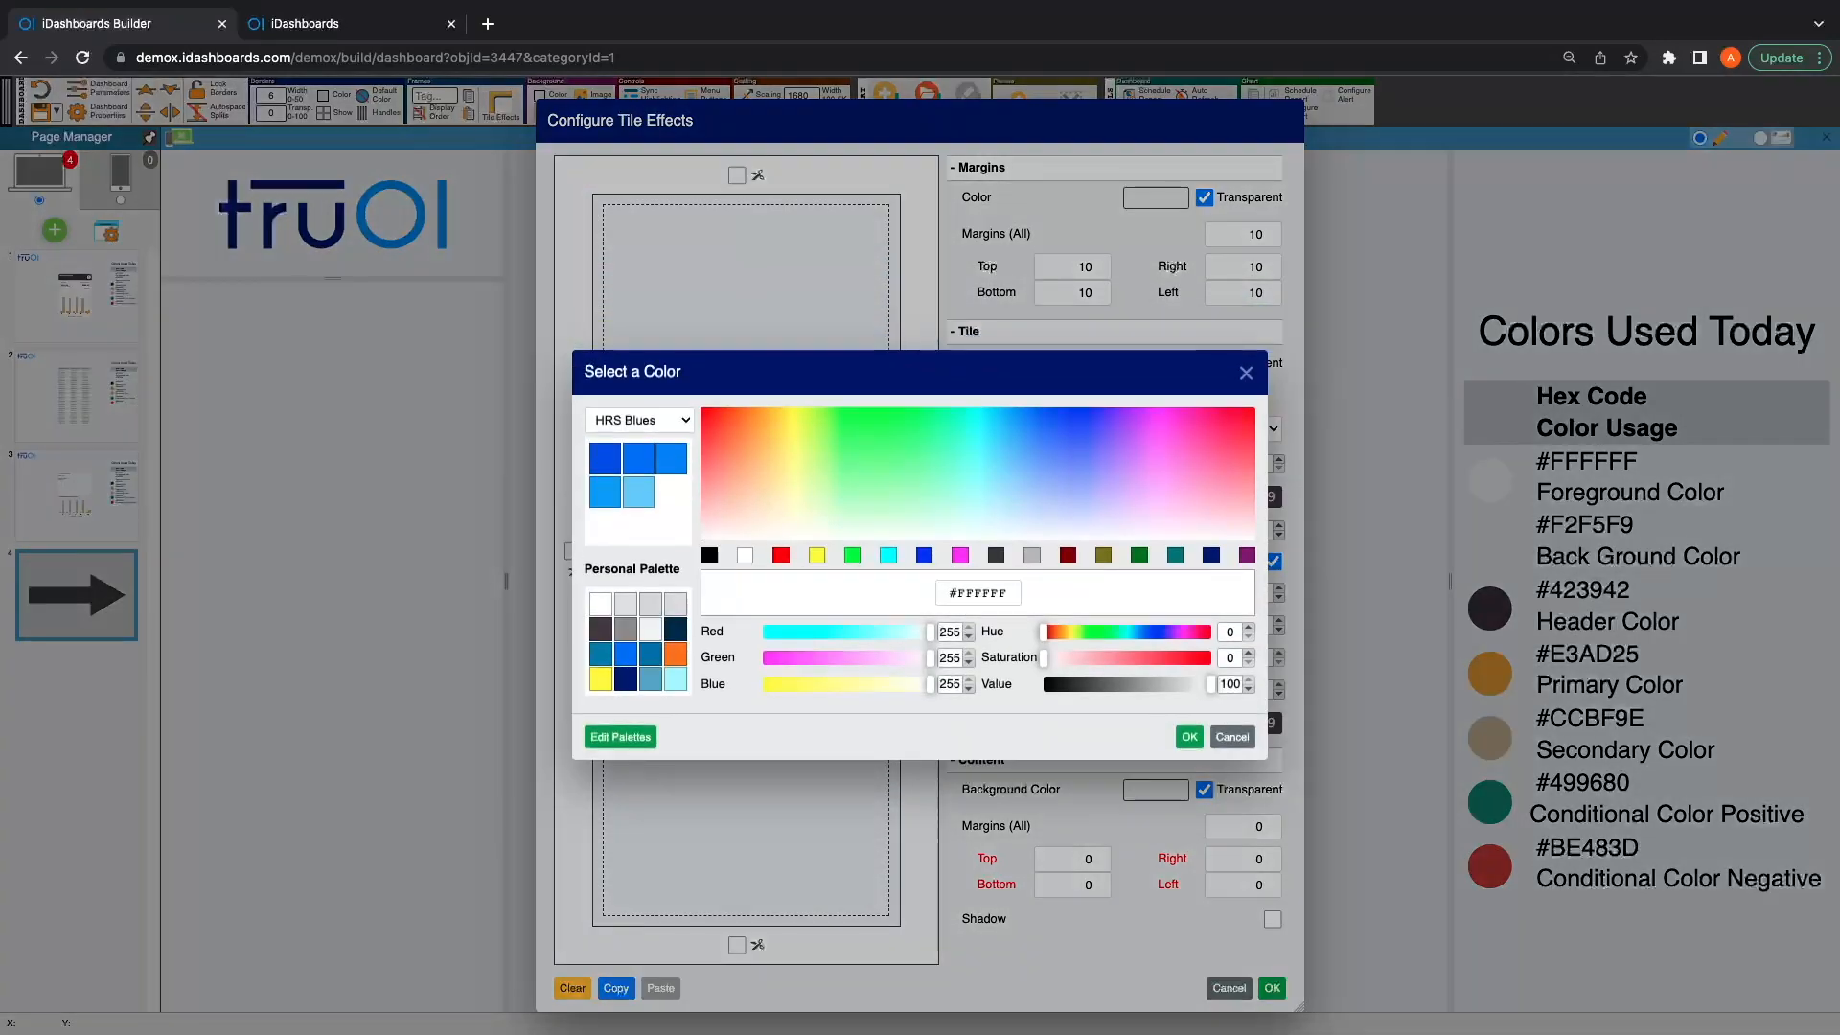
{"action": "left_click", "coordinate": [1189, 736]}
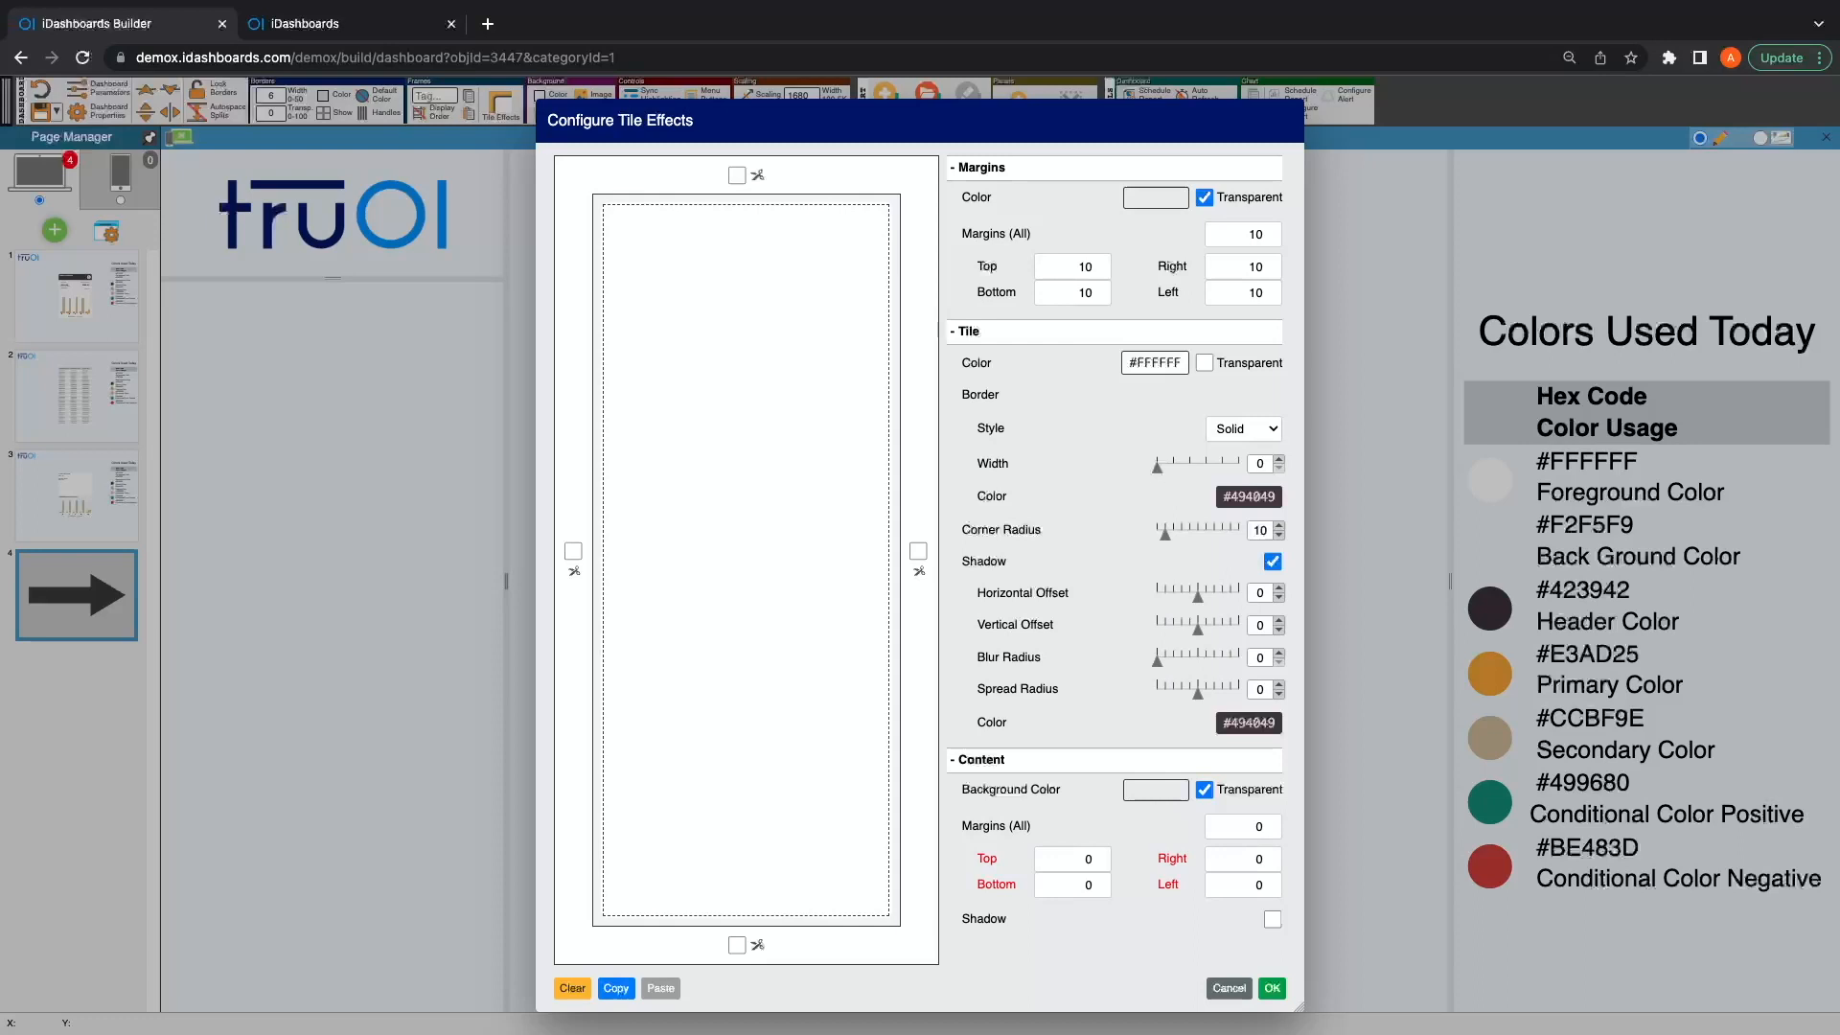
Step: Give the tile a shadow with blur radius 5, vertical offset 5 and spread radius -2, and apply the effects
{"action": "left_click", "coordinate": [1278, 653]}
{"action": "left_click", "coordinate": [1279, 653]}
{"action": "left_click", "coordinate": [1278, 652]}
{"action": "left_click", "coordinate": [1278, 653]}
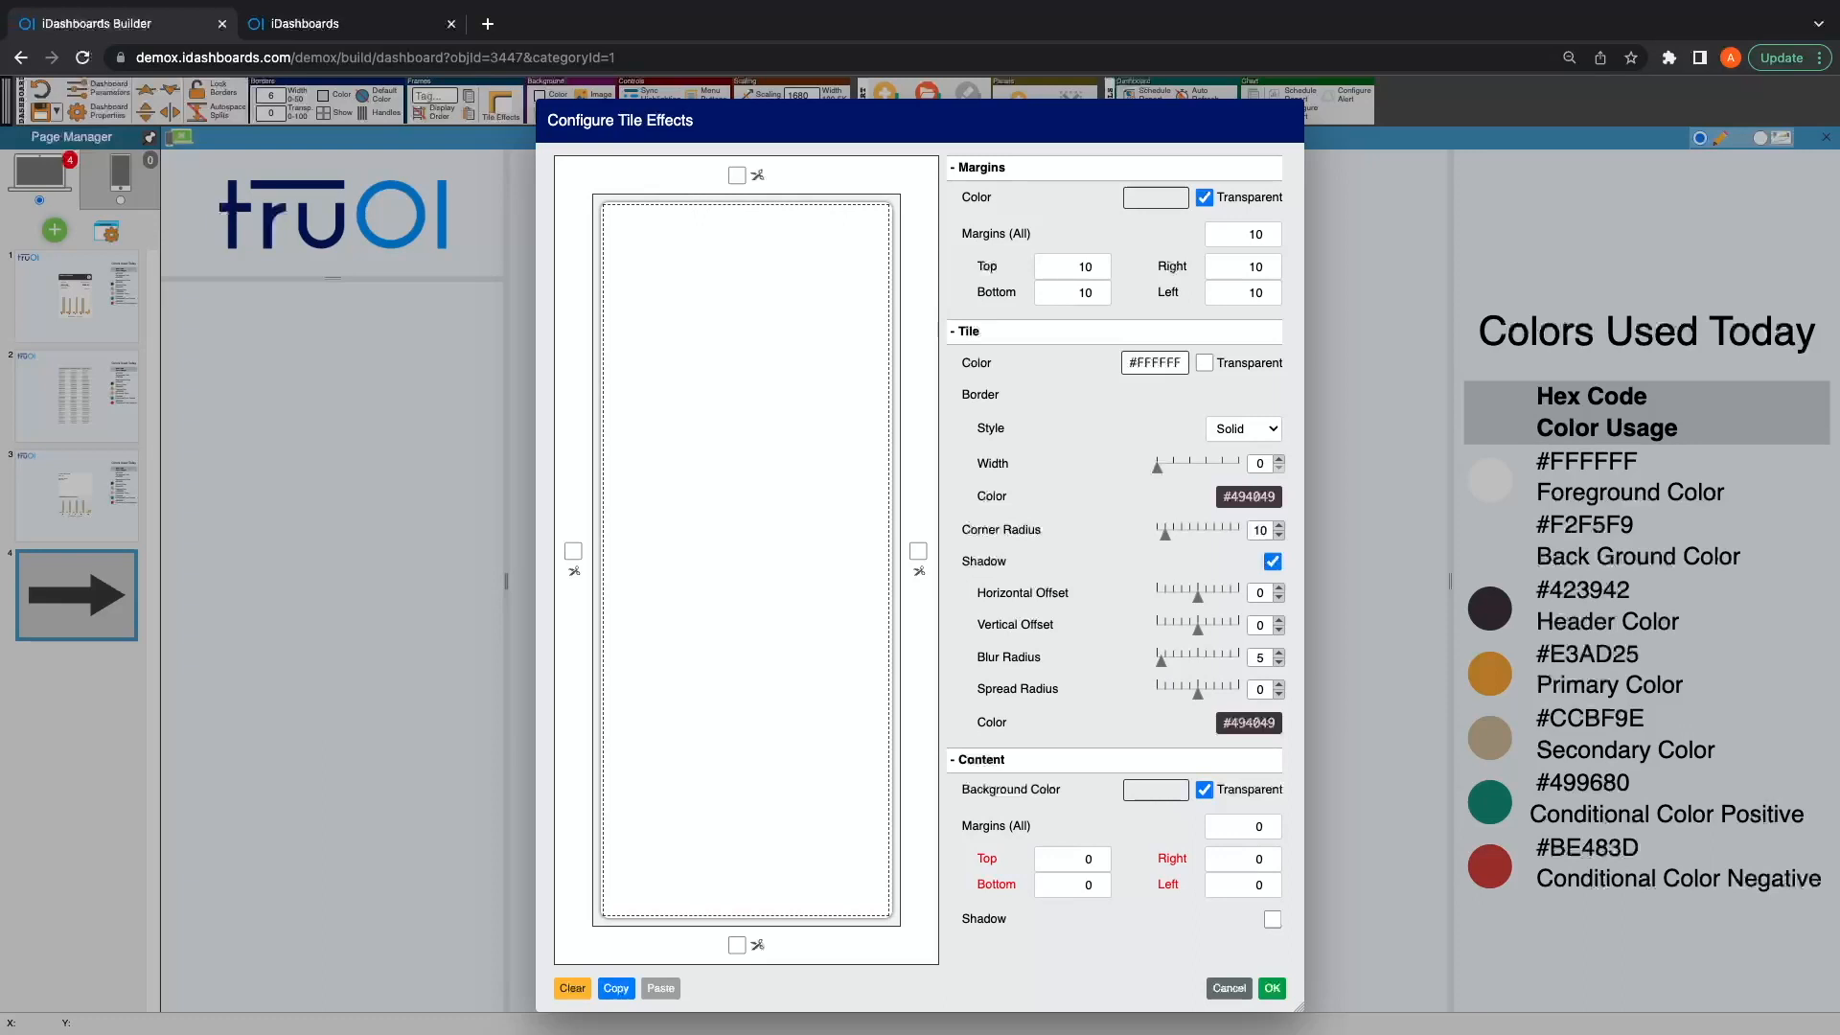
{"action": "left_click", "coordinate": [1278, 620]}
{"action": "left_click", "coordinate": [1278, 619]}
{"action": "left_click", "coordinate": [1278, 620]}
{"action": "left_click", "coordinate": [1278, 619]}
{"action": "left_click", "coordinate": [1278, 620]}
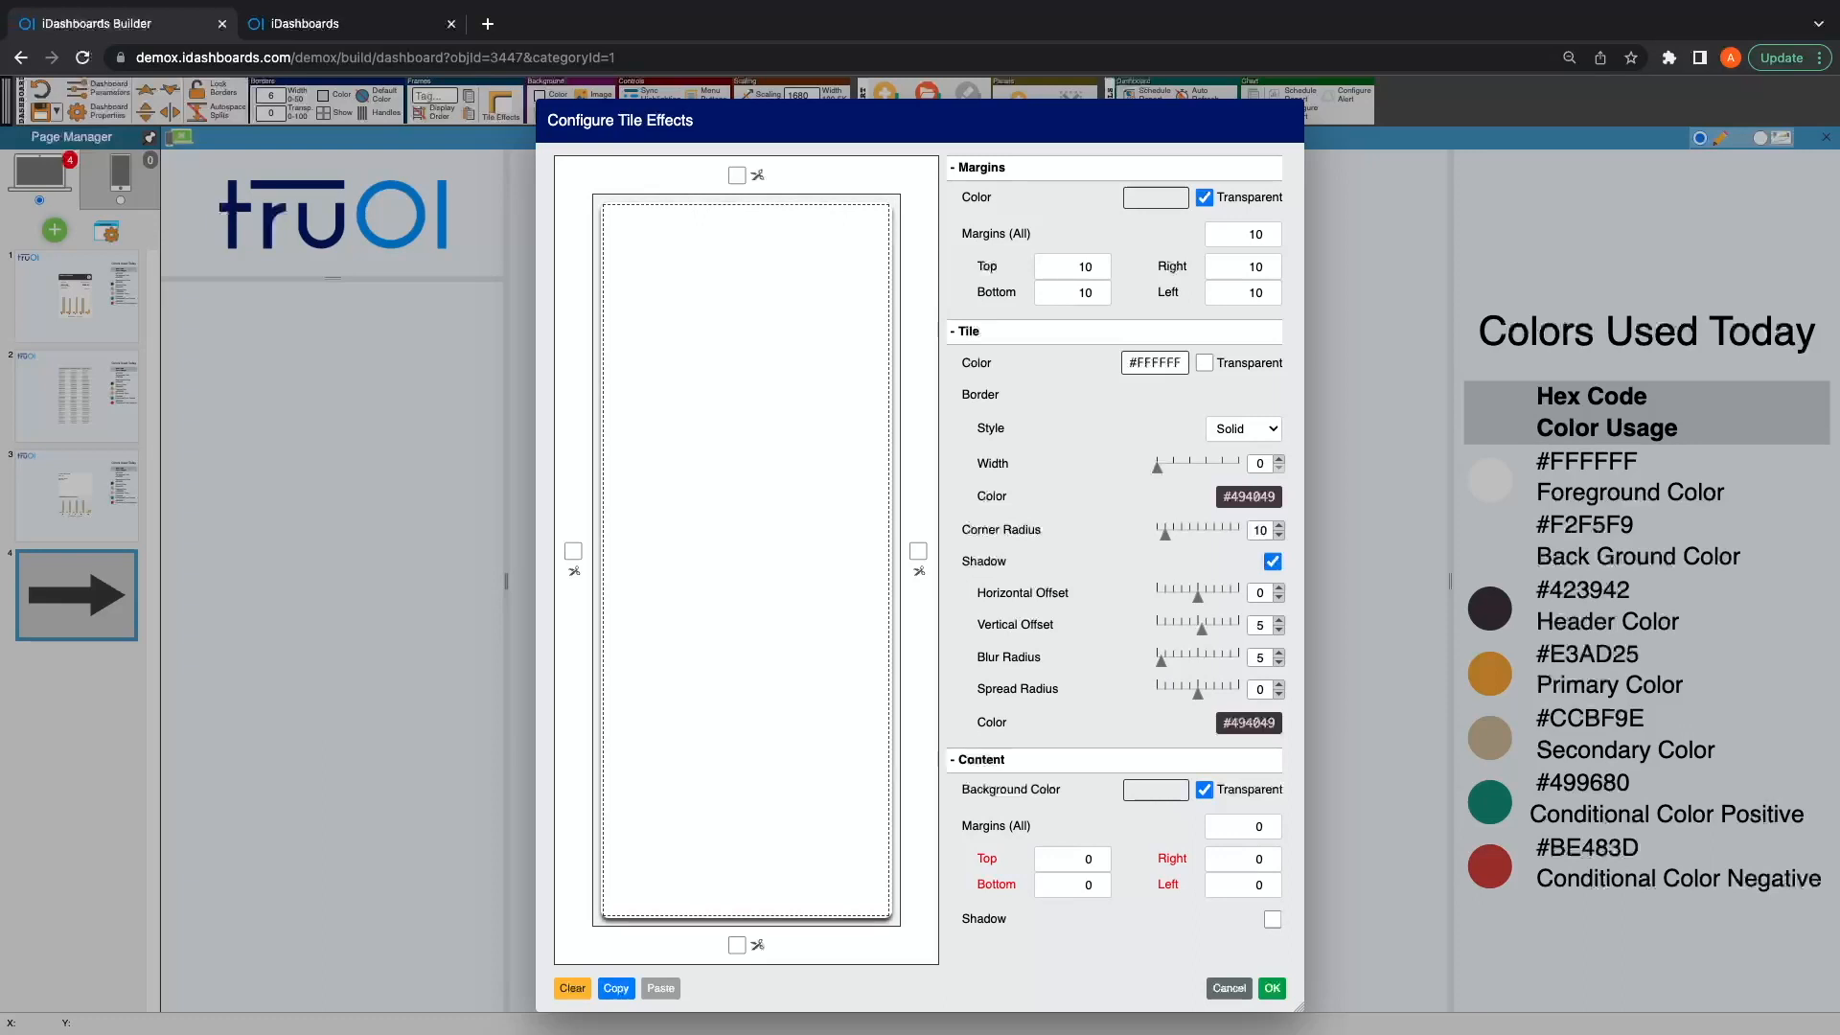
{"action": "left_click", "coordinate": [1278, 694]}
{"action": "left_click", "coordinate": [1279, 693]}
{"action": "left_click", "coordinate": [1079, 918]}
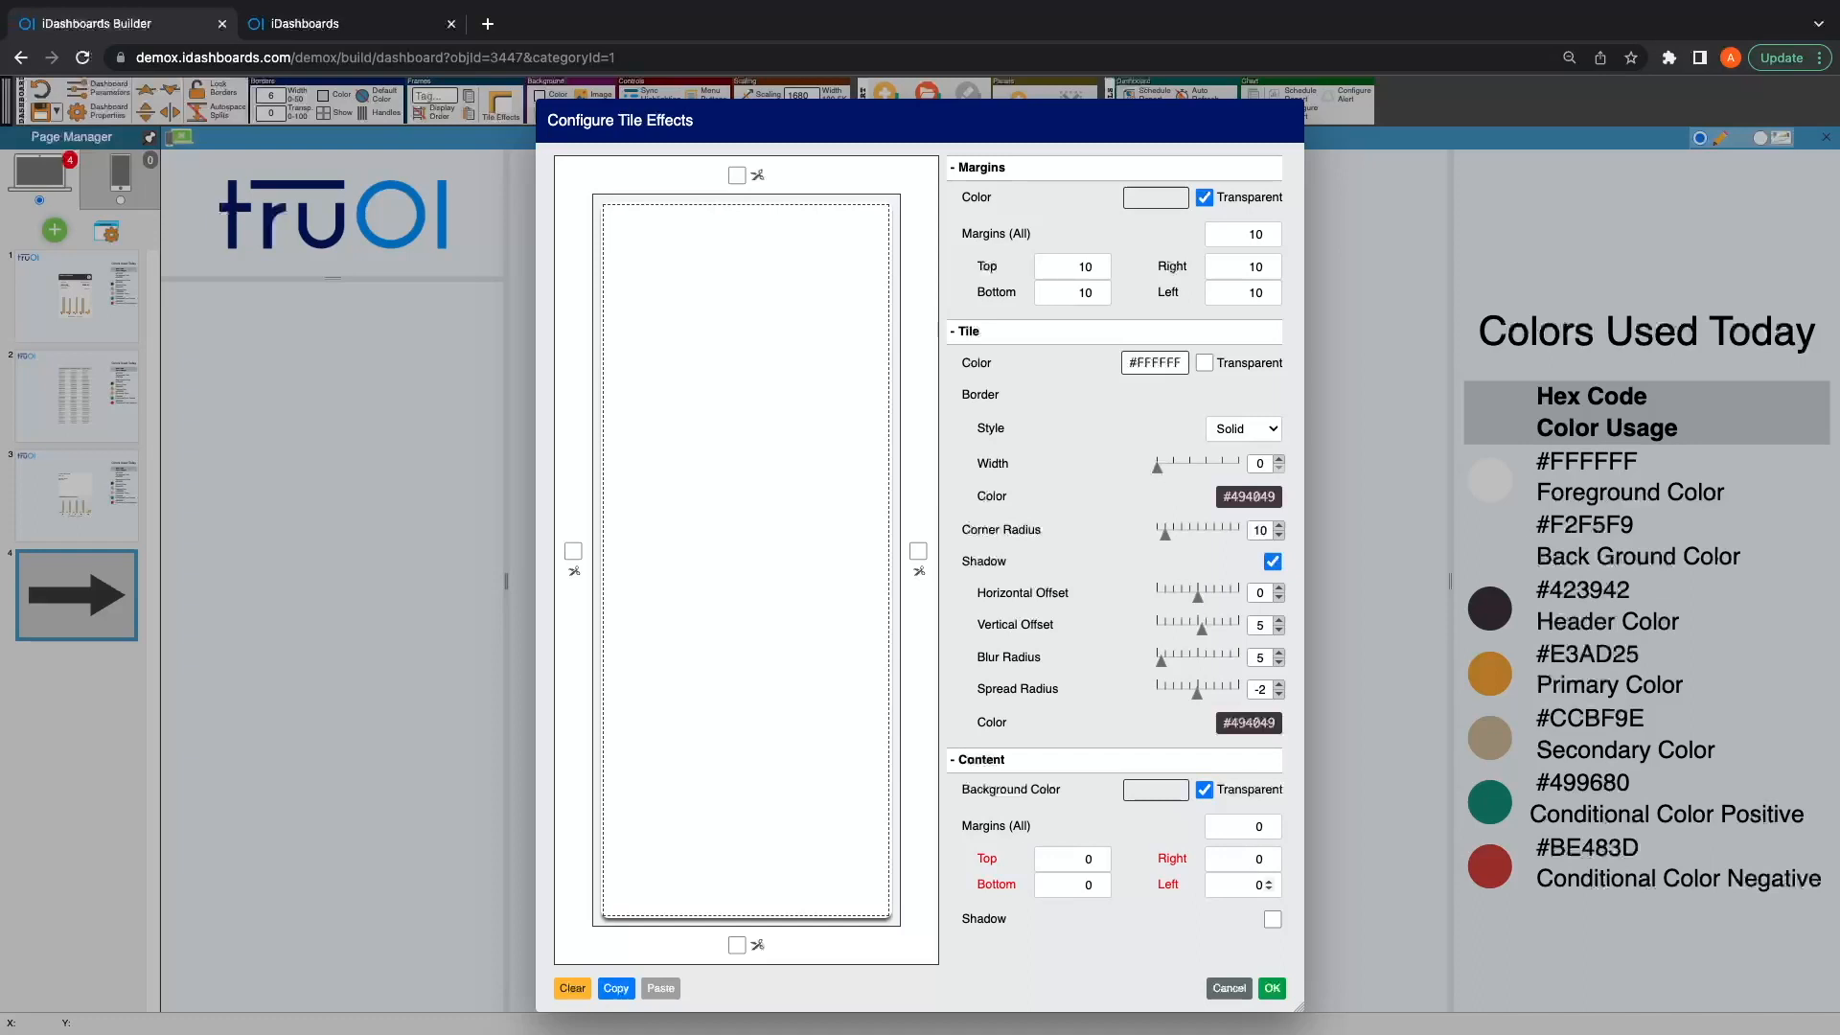
{"action": "left_click", "coordinate": [1271, 988]}
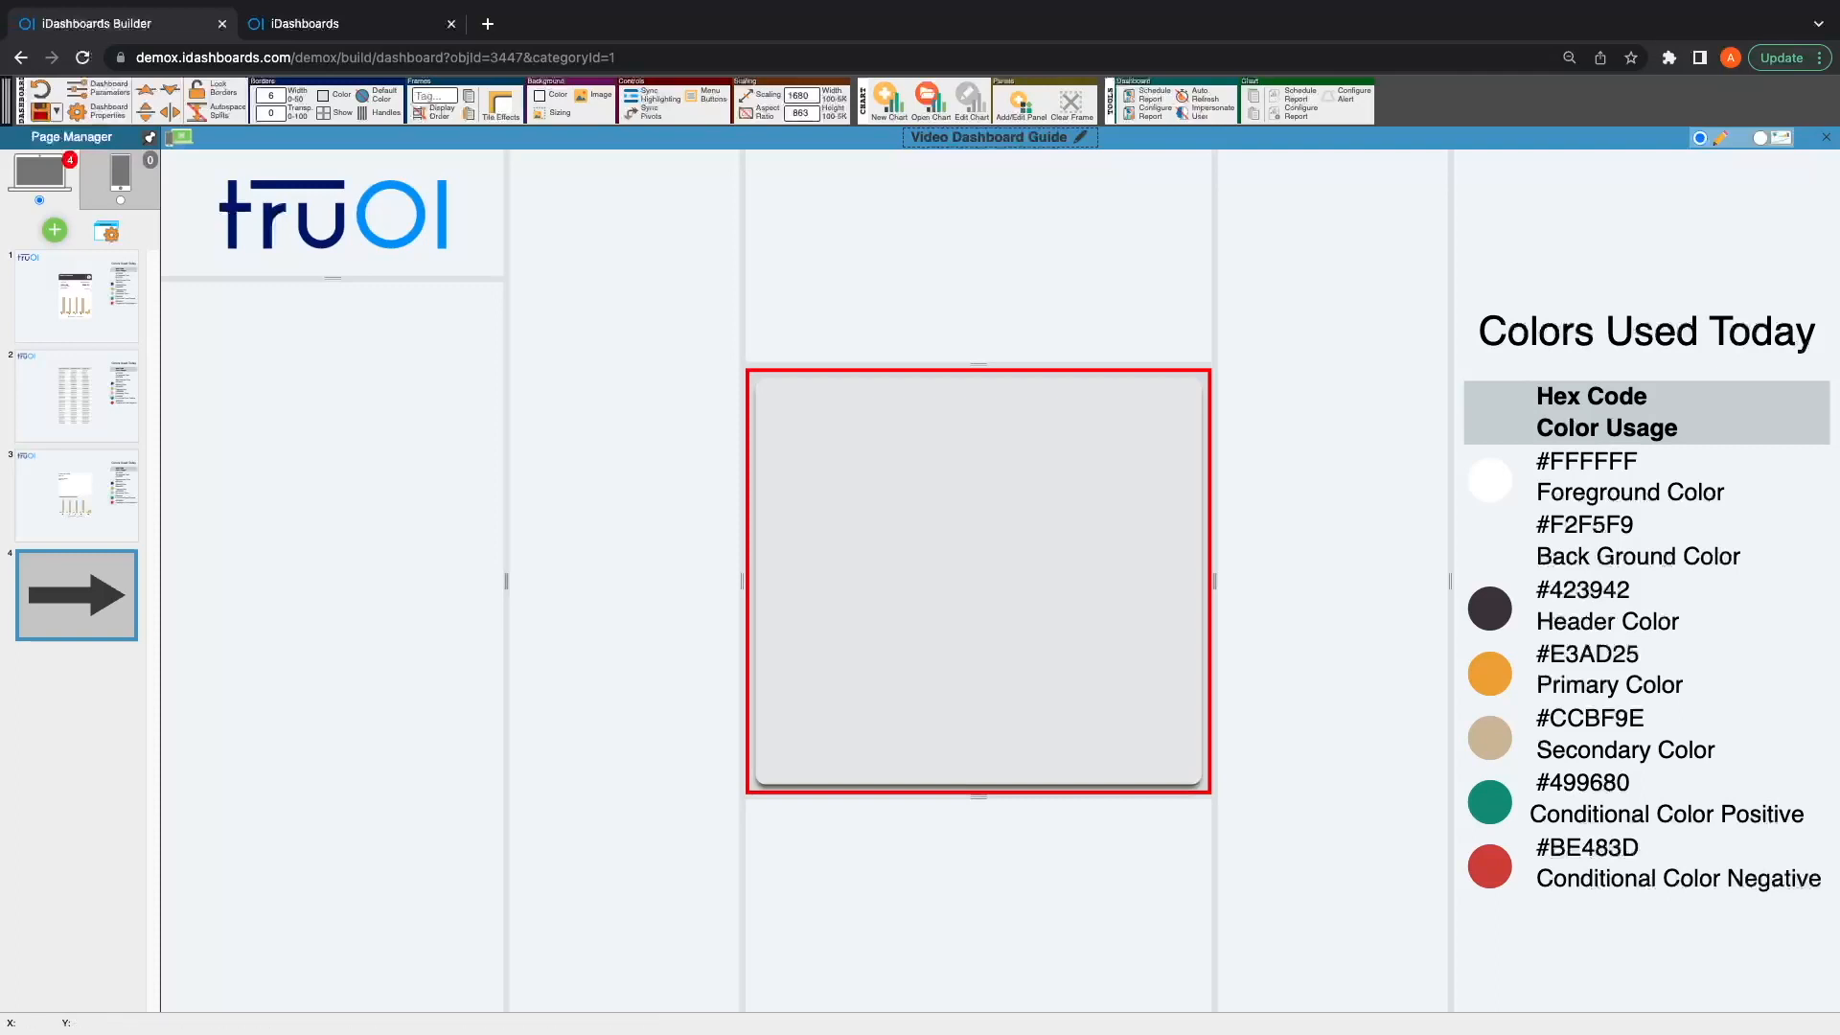
Step: Split the tile into a narrow header strip above a content area, and set the header's tile color to #423942
{"action": "left_click", "coordinate": [146, 113]}
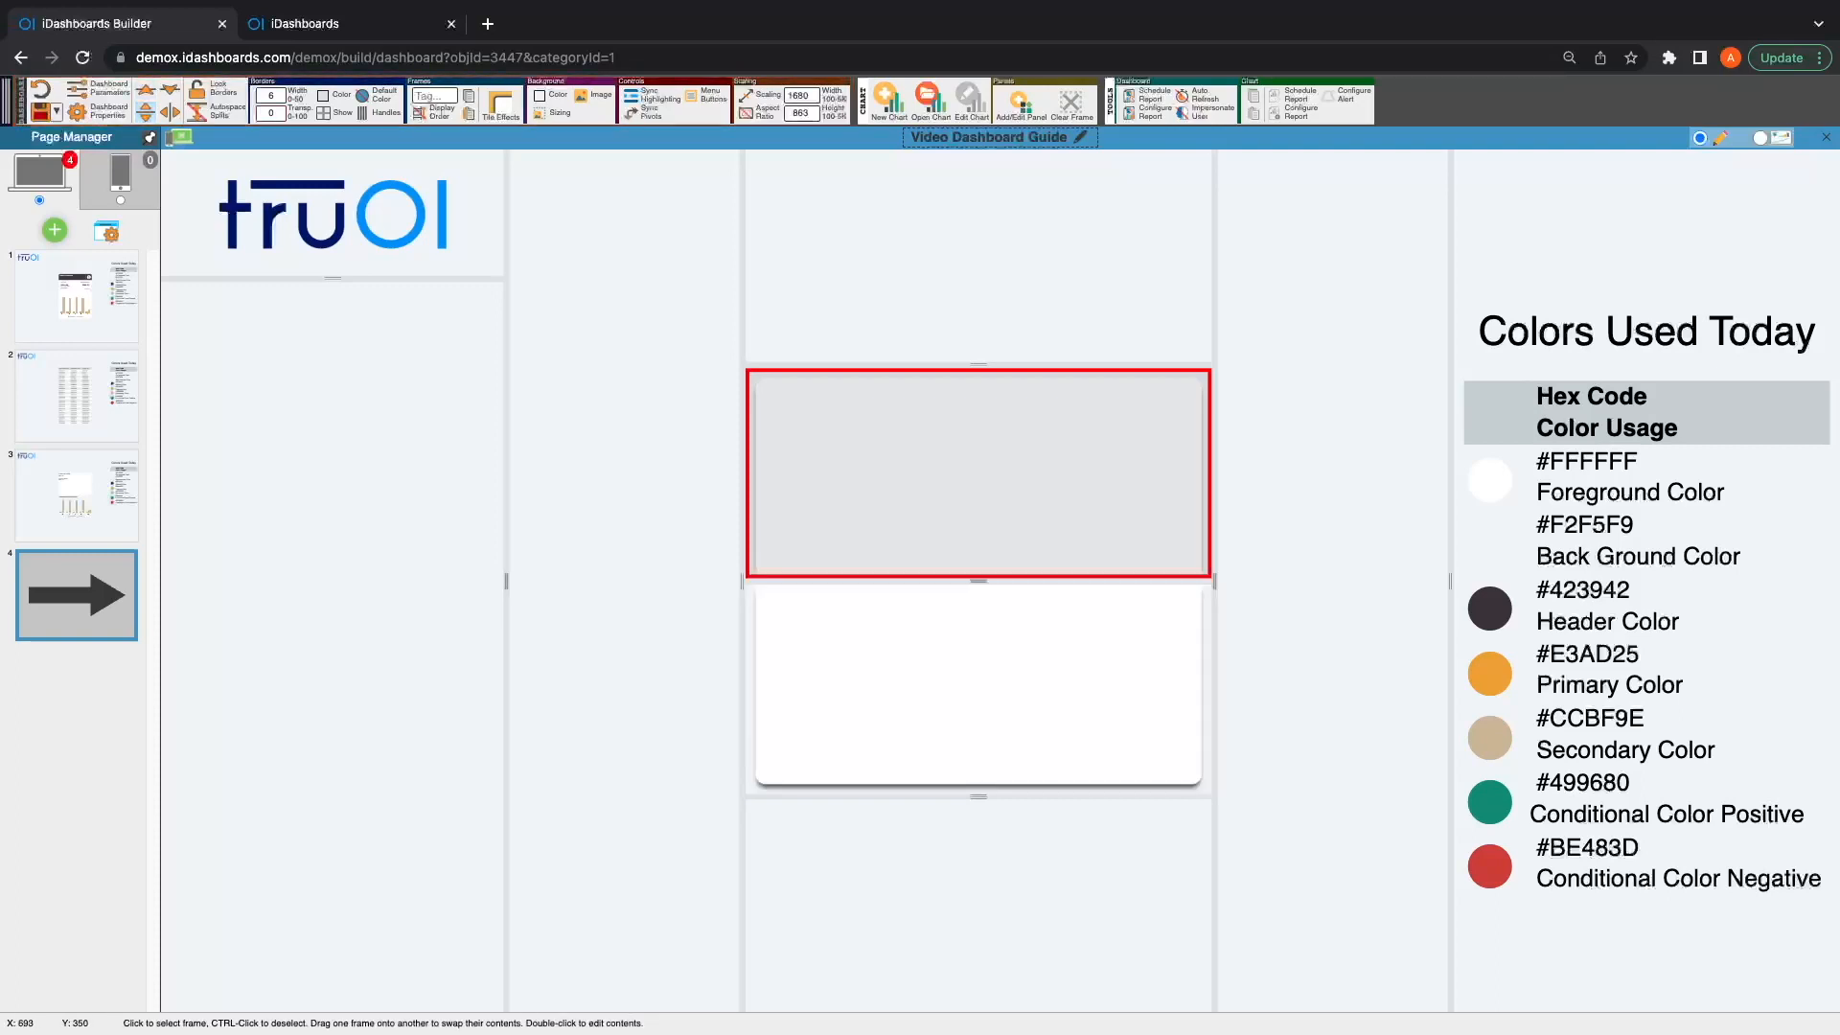
{"action": "left_click_drag", "start_coordinate": [939, 575], "coordinate": [946, 426]}
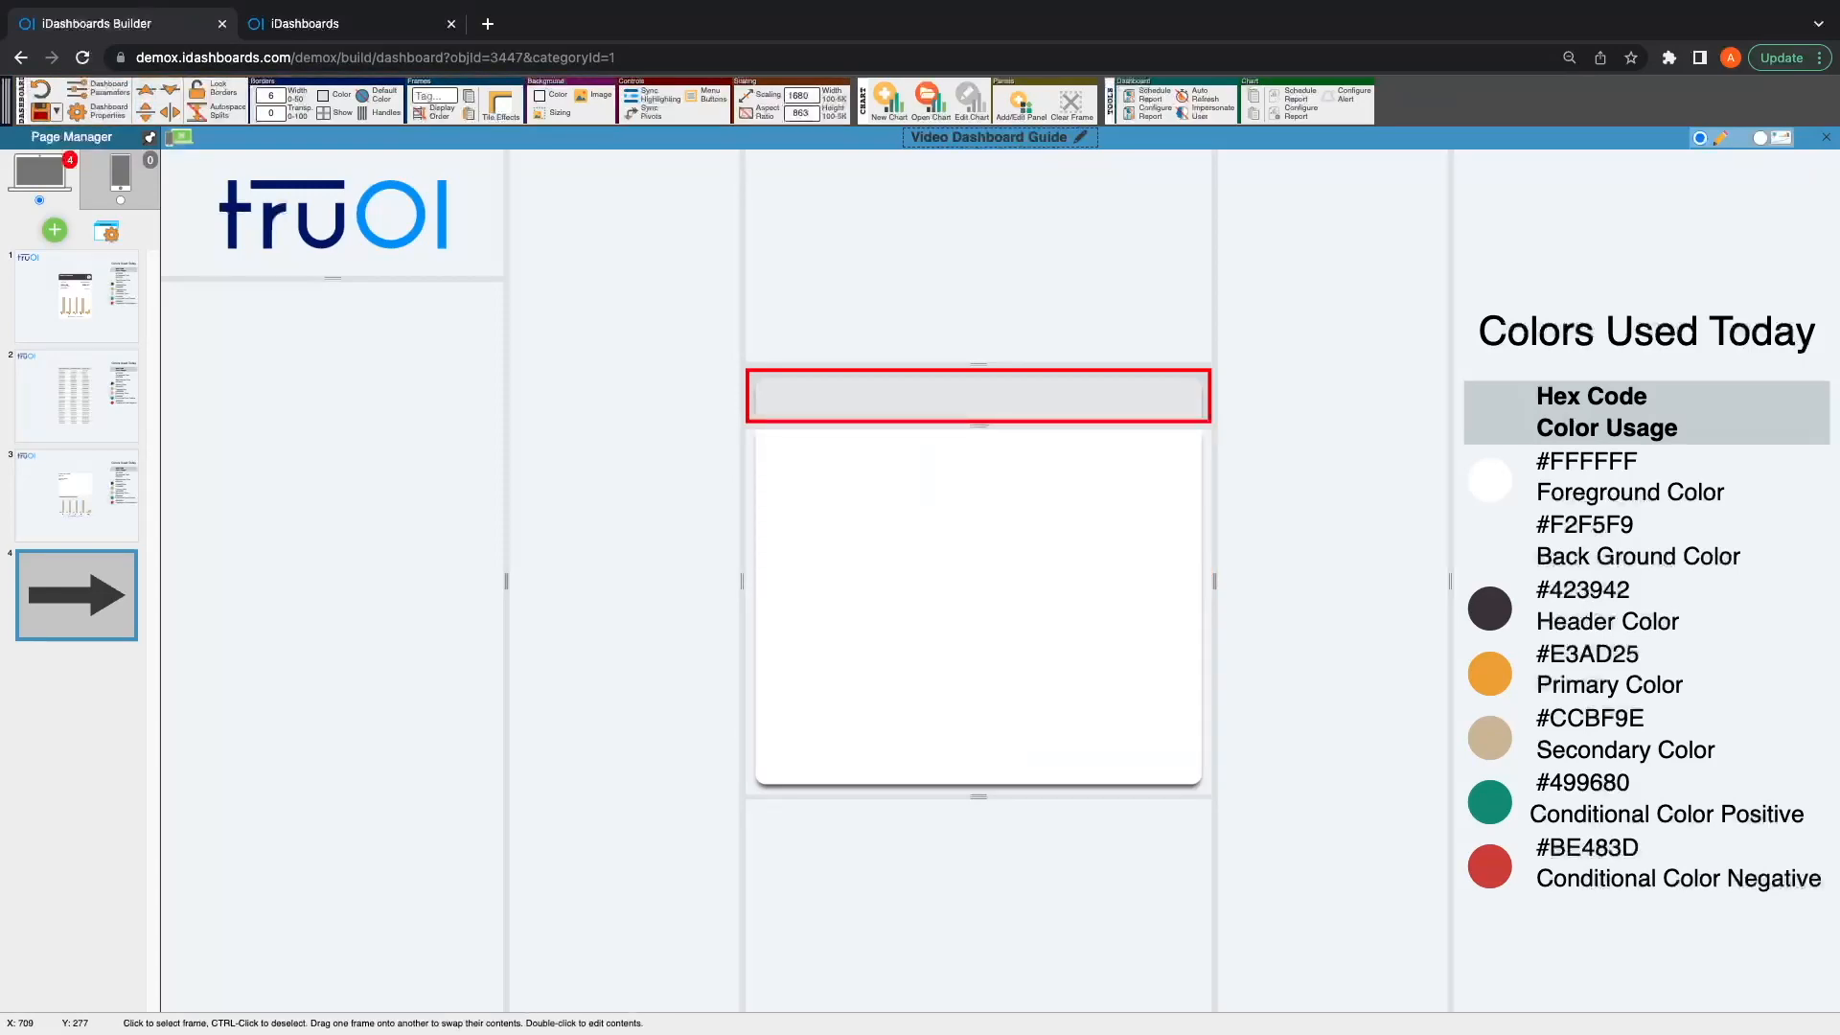
{"action": "left_click", "coordinate": [500, 104]}
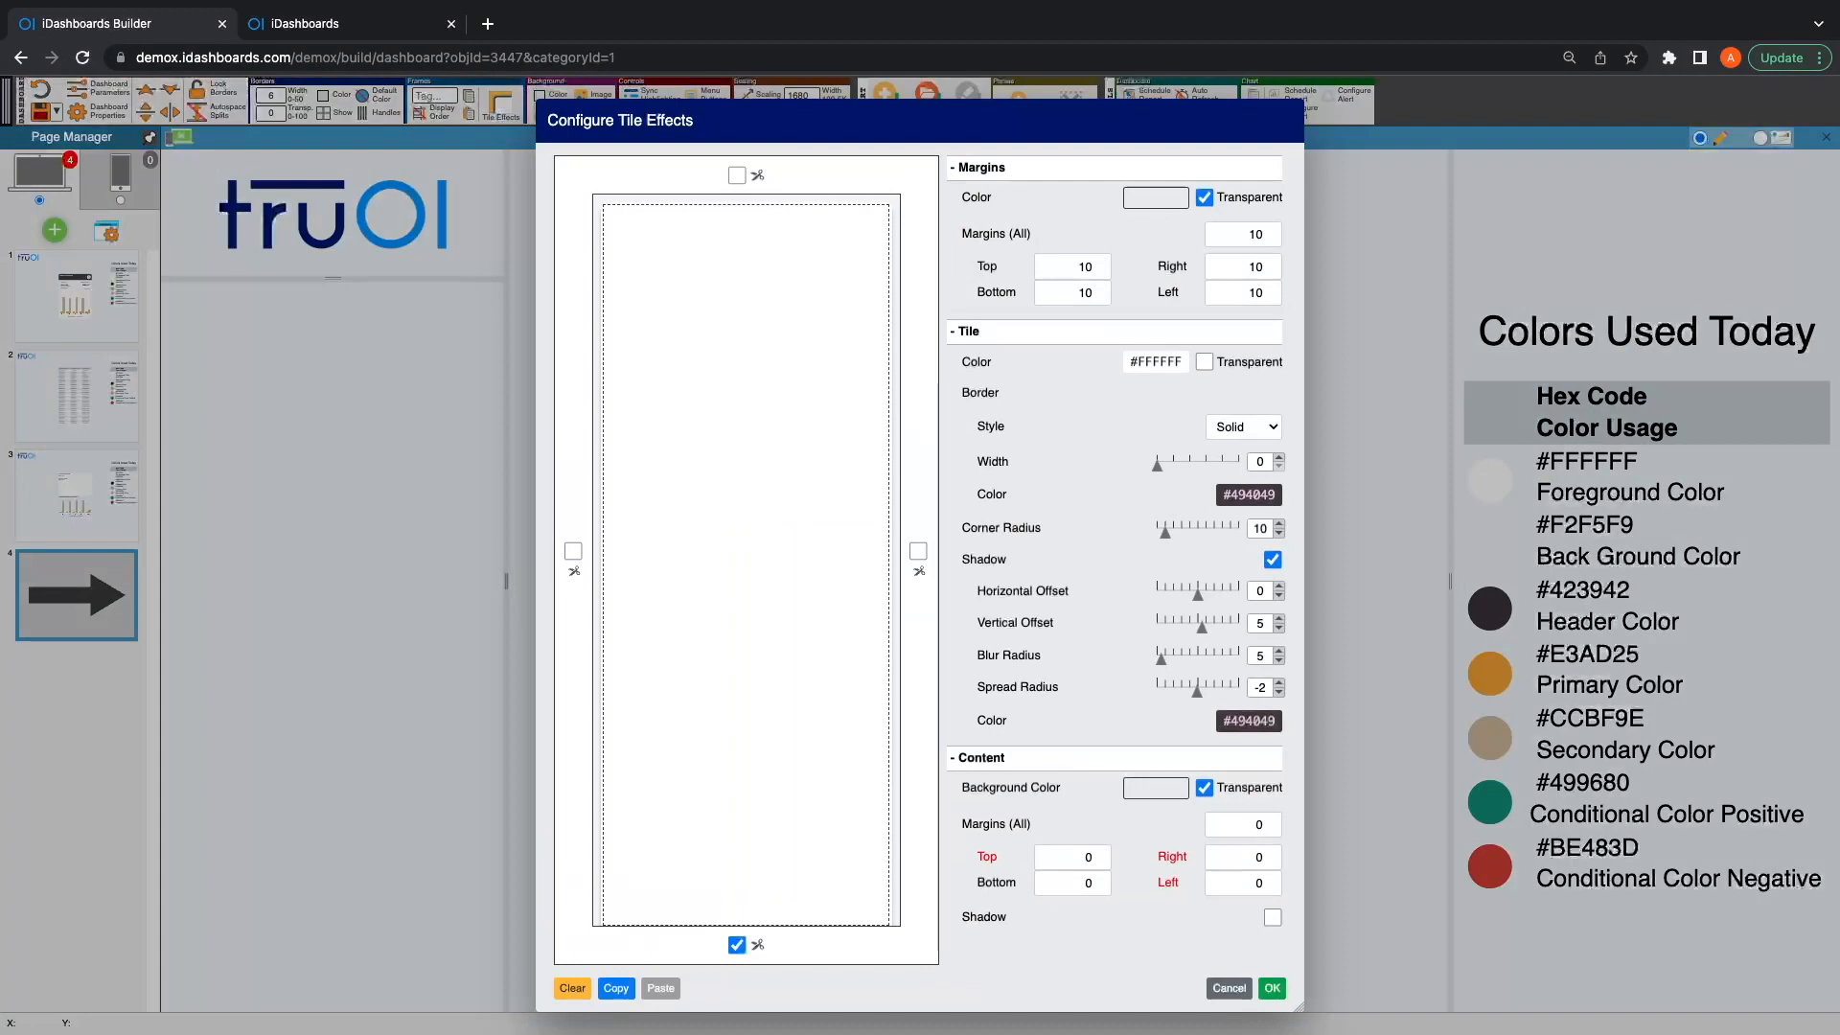
{"action": "left_click", "coordinate": [1155, 362]}
{"action": "left_click_drag", "start_coordinate": [1011, 593], "coordinate": [947, 593]}
{"action": "type", "text": "42394"}
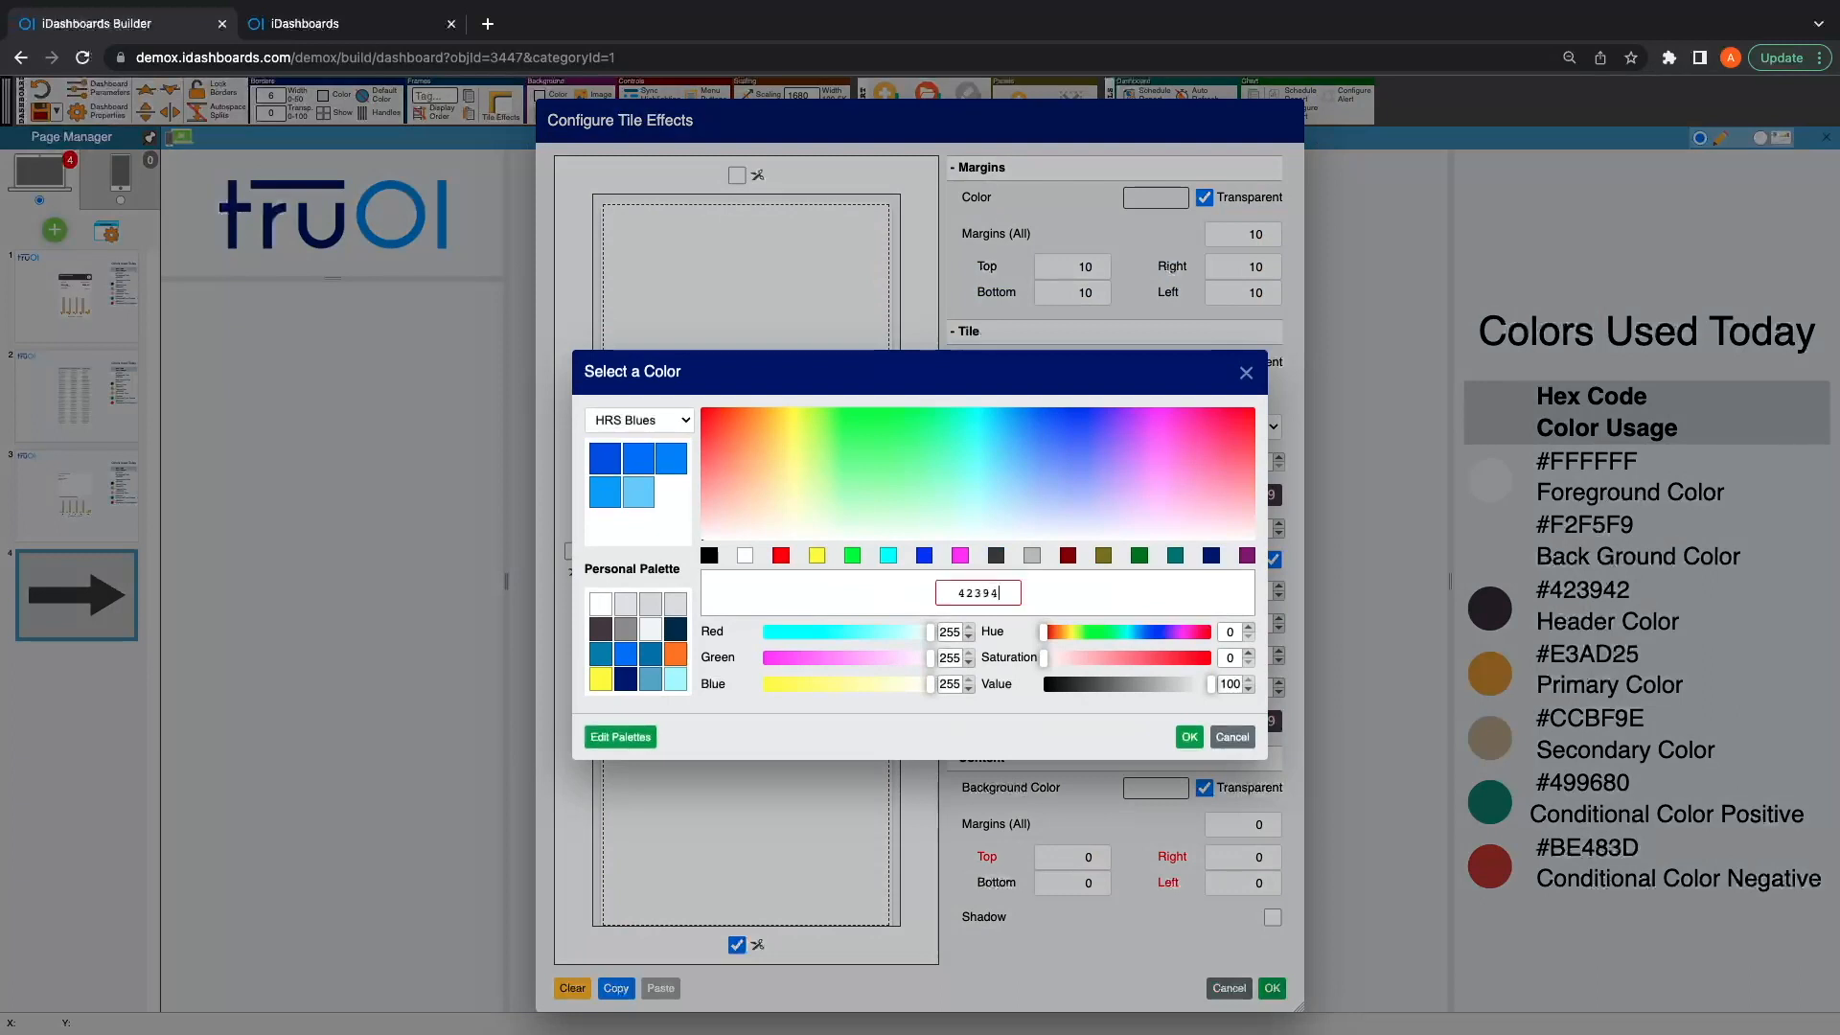
{"action": "type", "text": "2"}
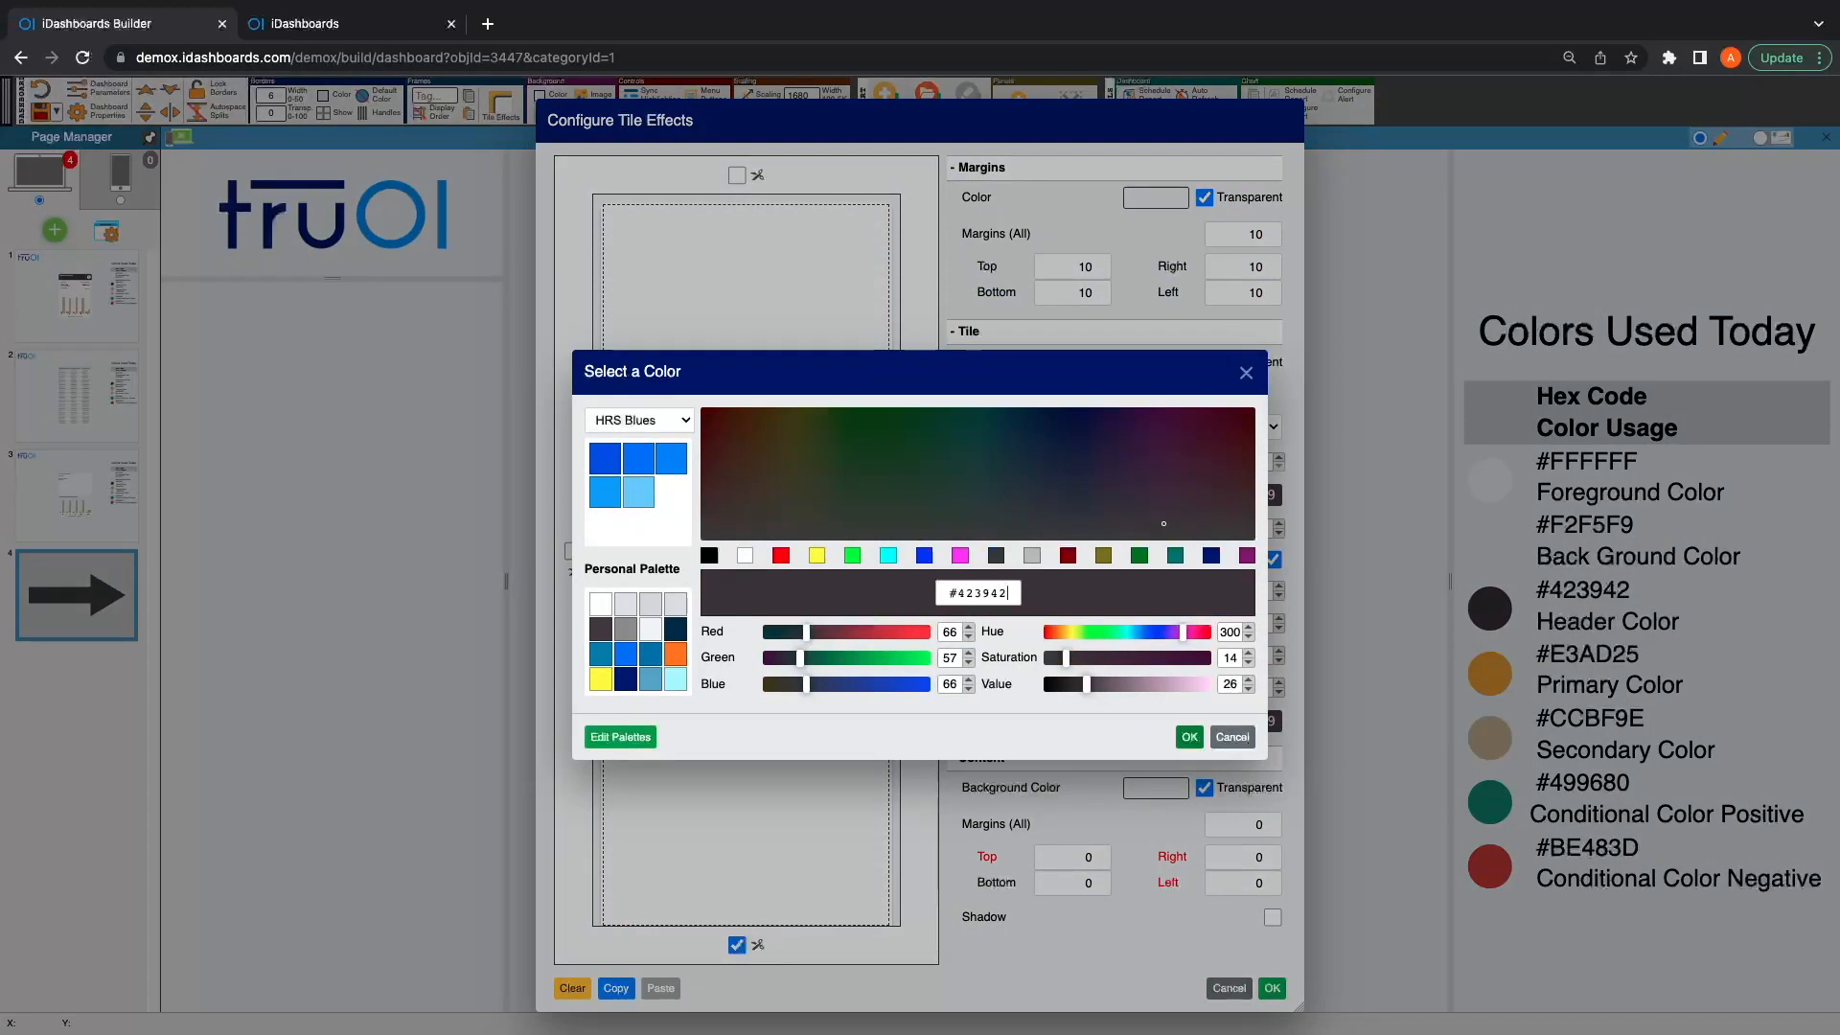
{"action": "key", "text": "Return"}
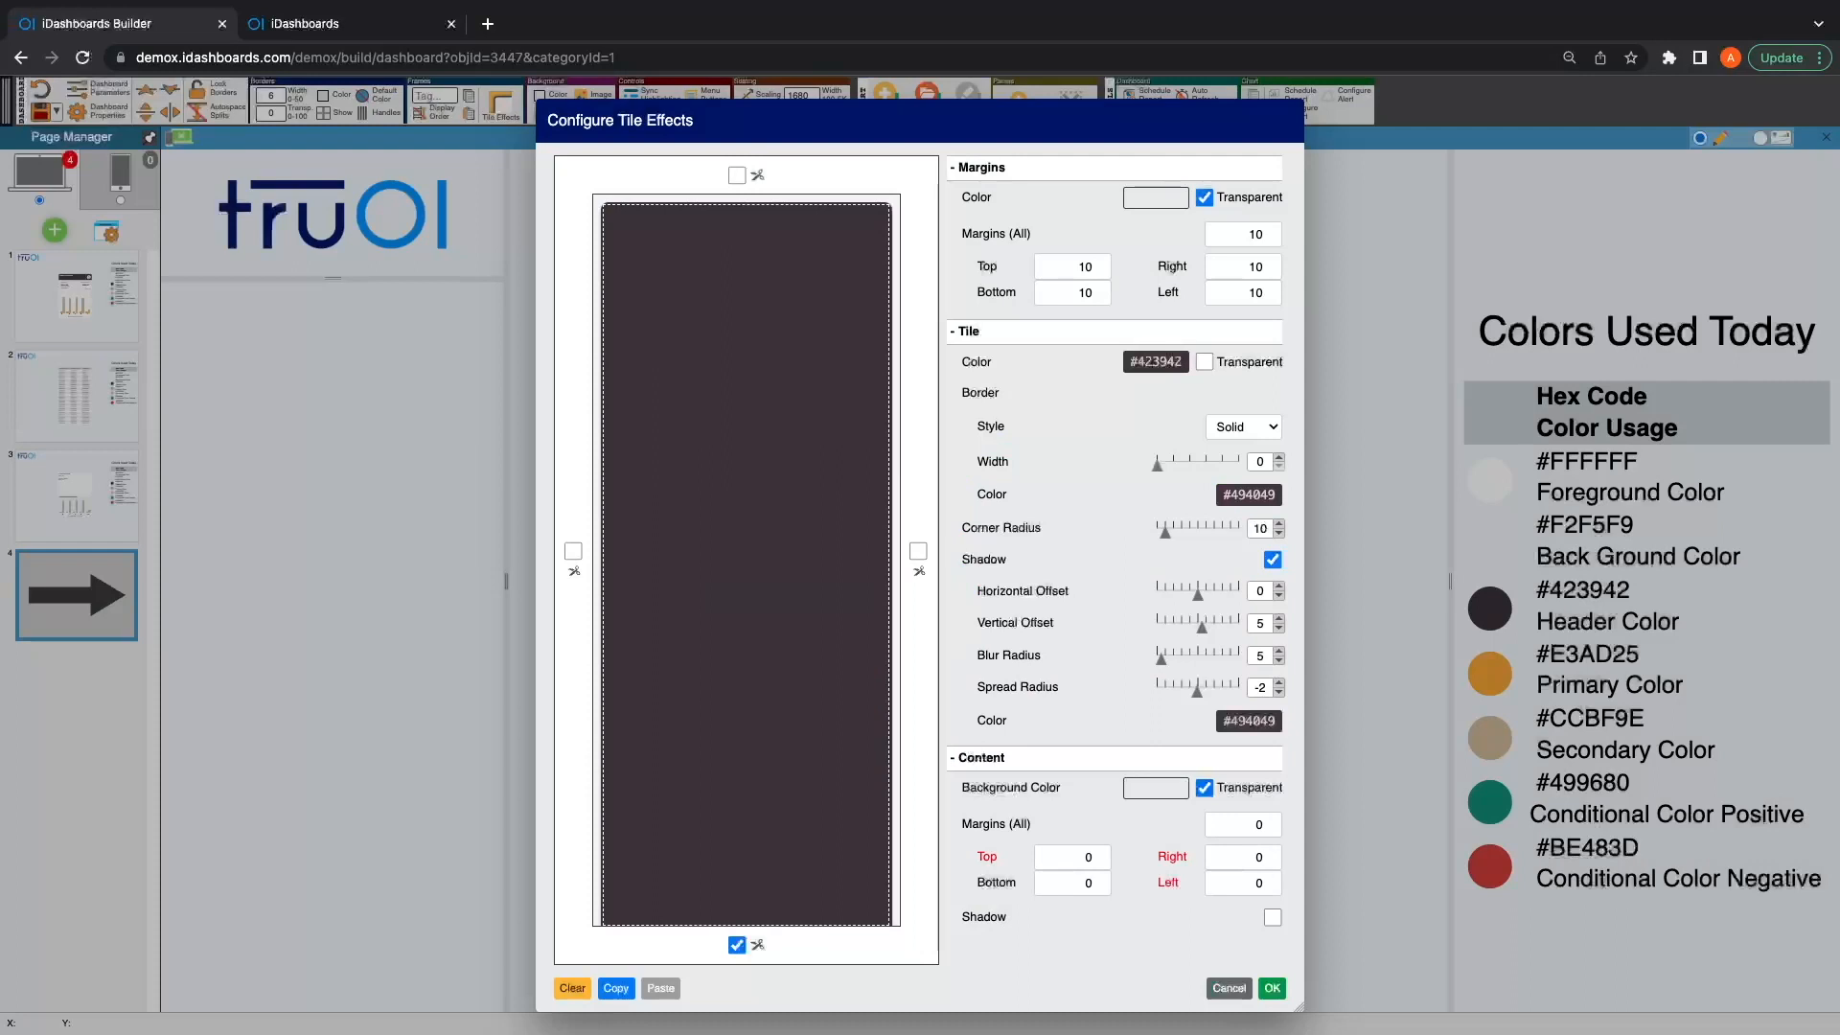
{"action": "left_click", "coordinate": [1271, 988]}
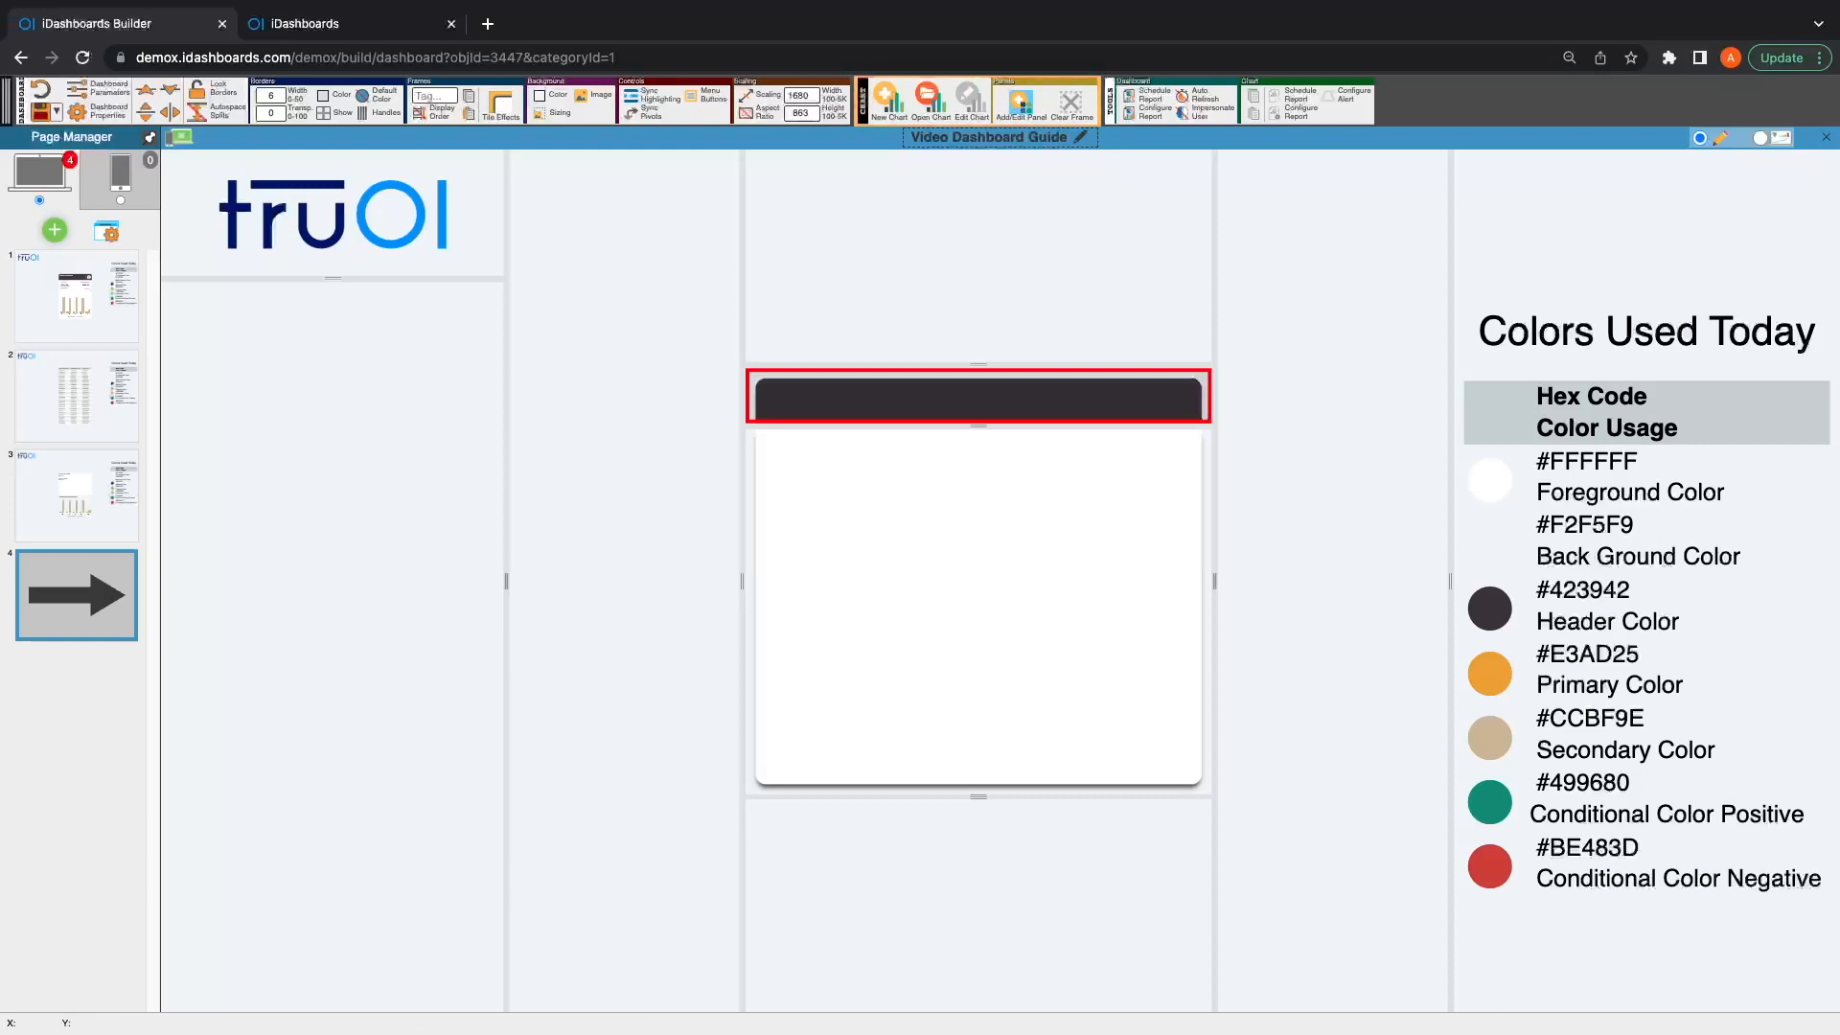
Step: Add a text panel to the header strip with scrollbars prevented and all four margins set to 0 pixels
{"action": "left_click", "coordinate": [1021, 104]}
{"action": "left_click", "coordinate": [711, 420]}
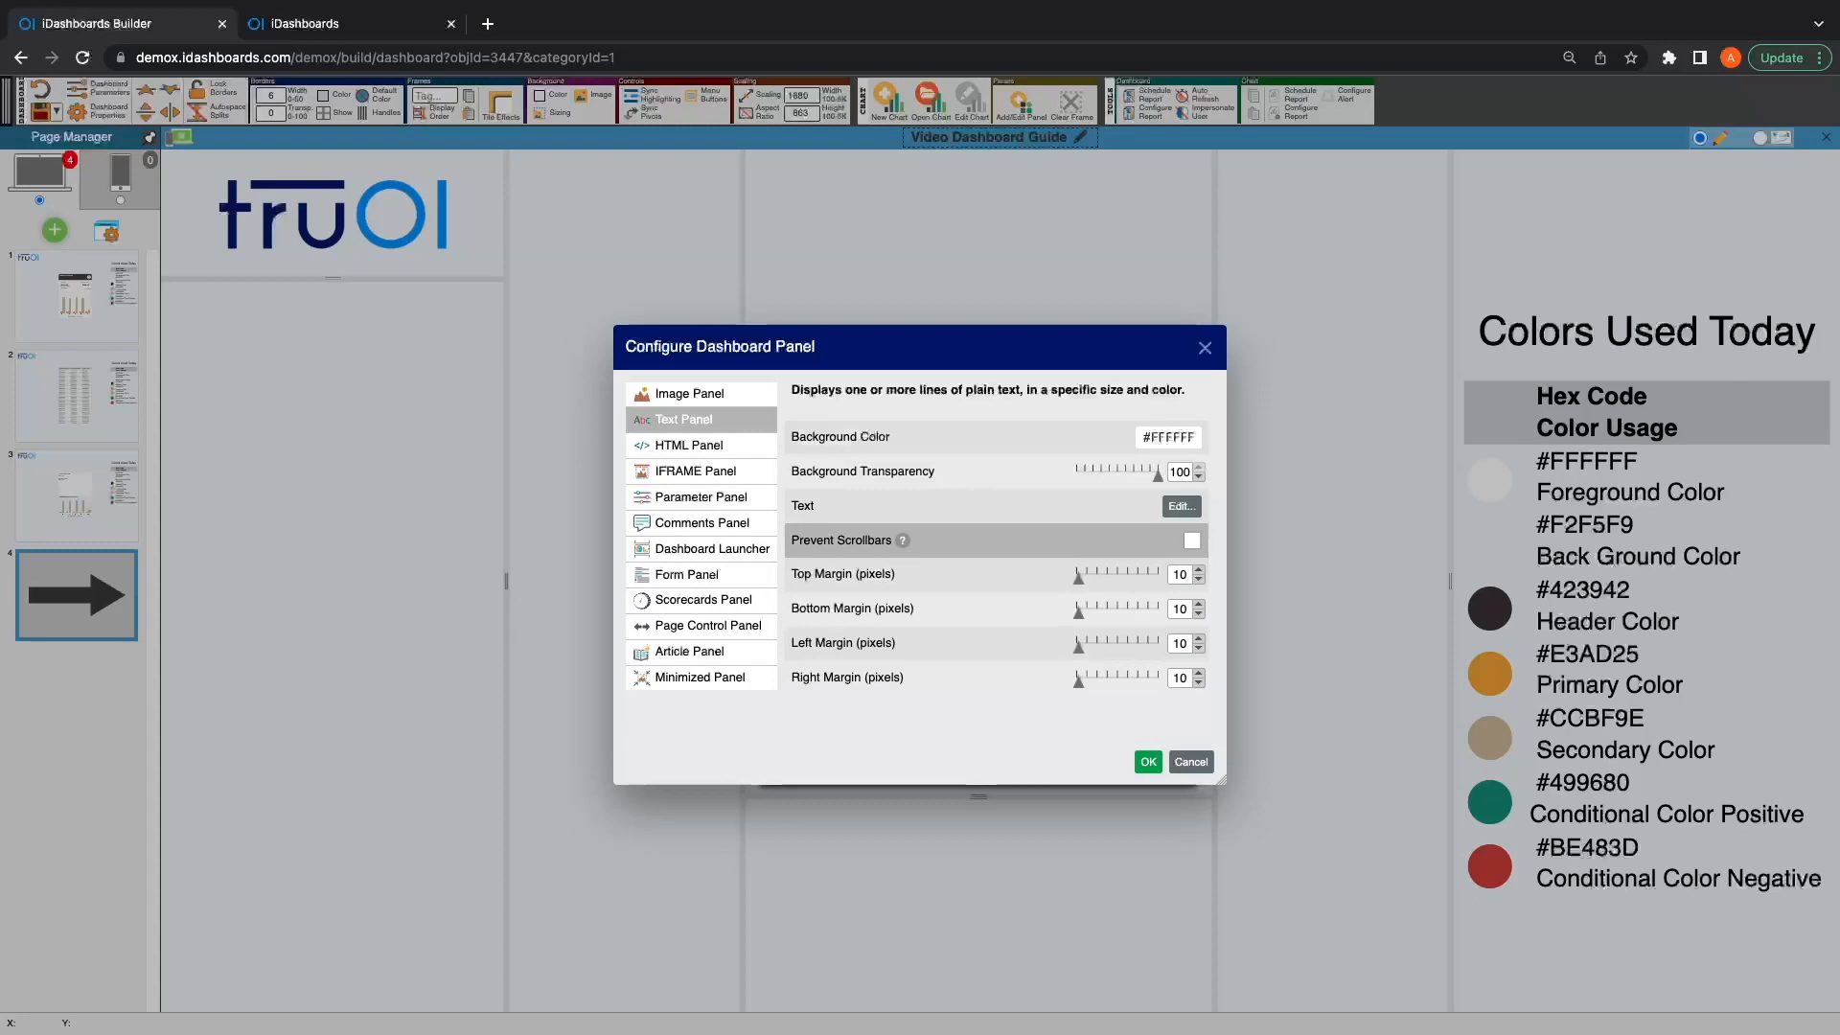
{"action": "left_click", "coordinate": [1191, 541]}
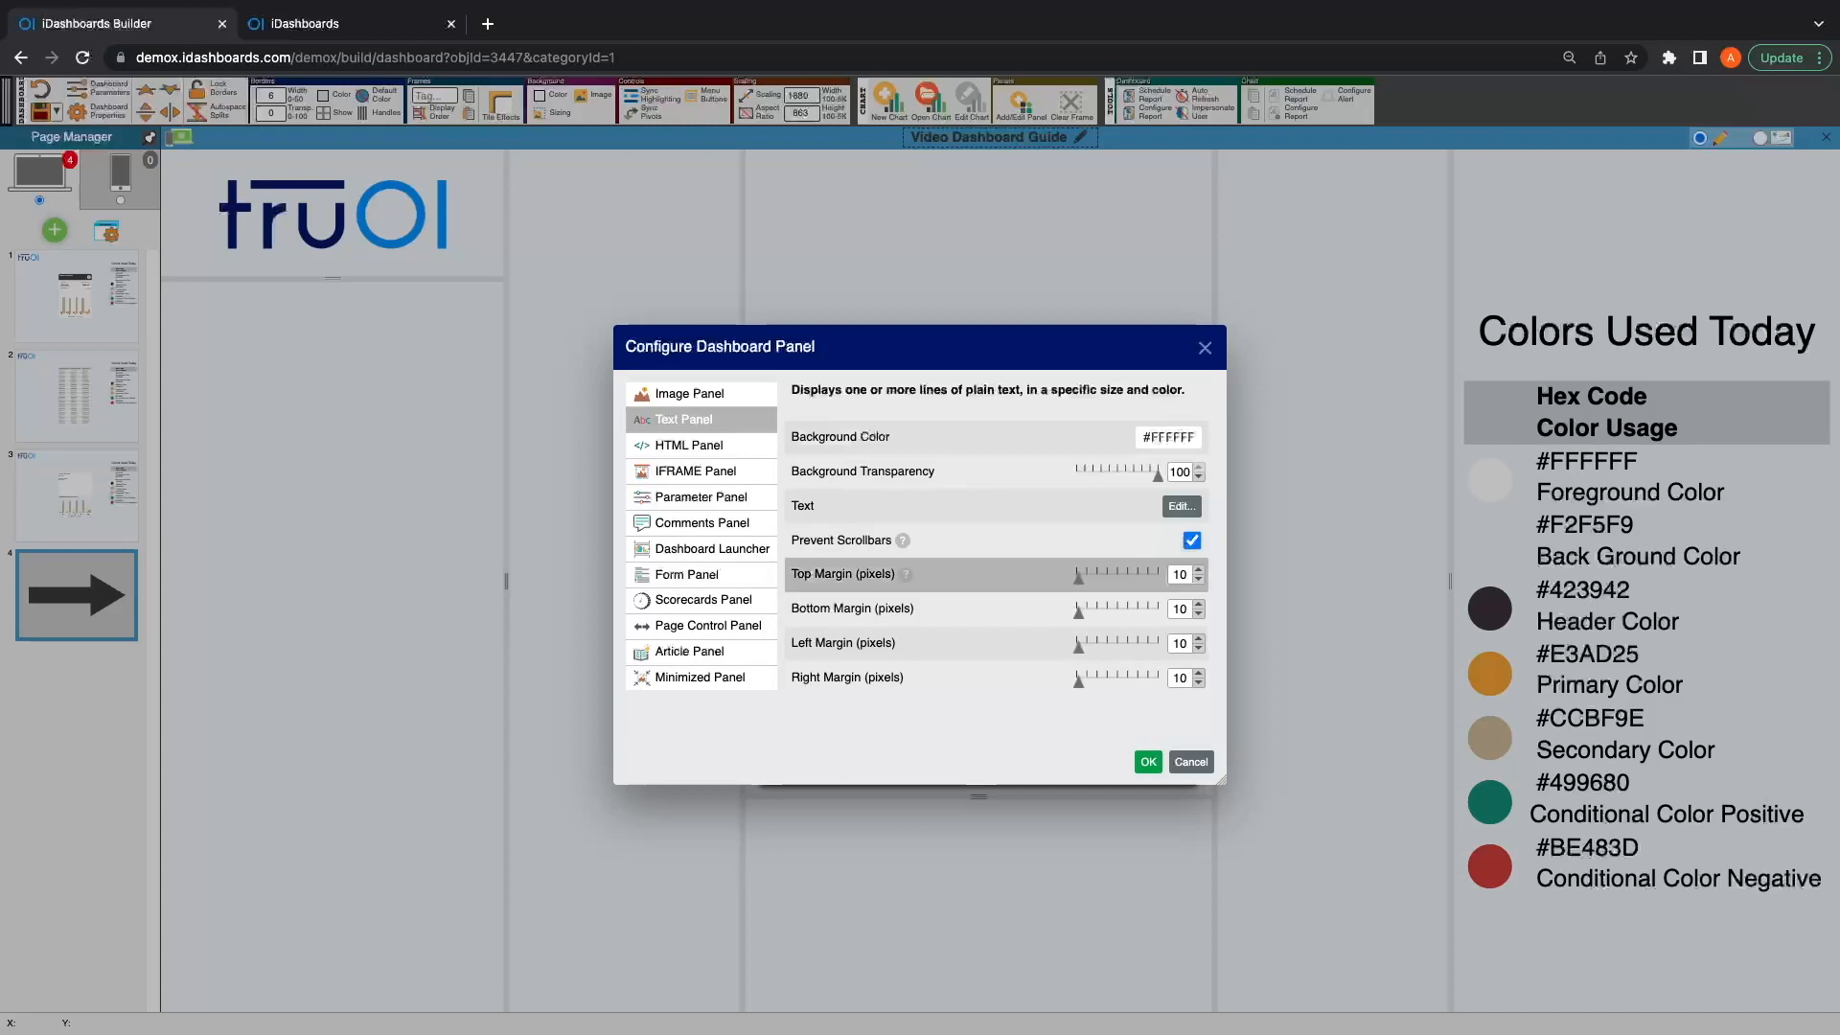
{"action": "double_click", "coordinate": [1179, 575]}
{"action": "type", "text": "0"}
{"action": "key", "text": "Tab"}
{"action": "type", "text": "0"}
{"action": "key", "text": "Tab"}
{"action": "type", "text": "0"}
{"action": "key", "text": "Tab"}
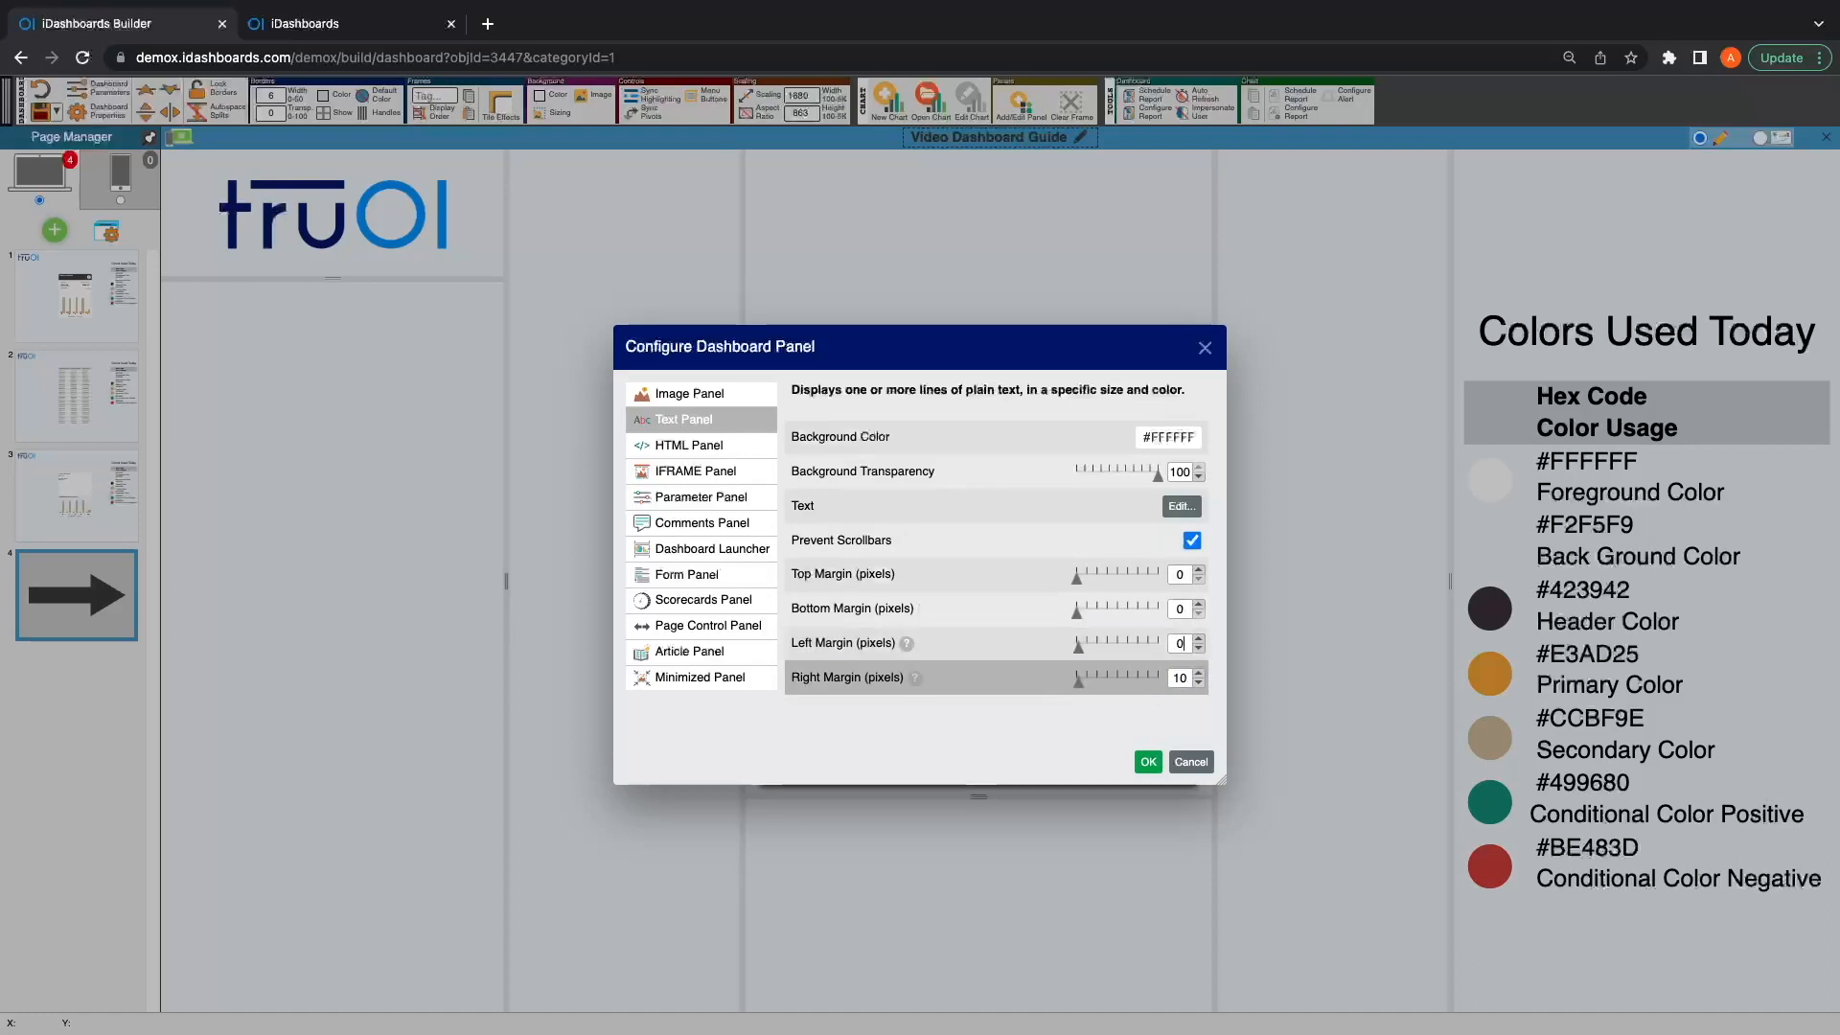
{"action": "type", "text": "0"}
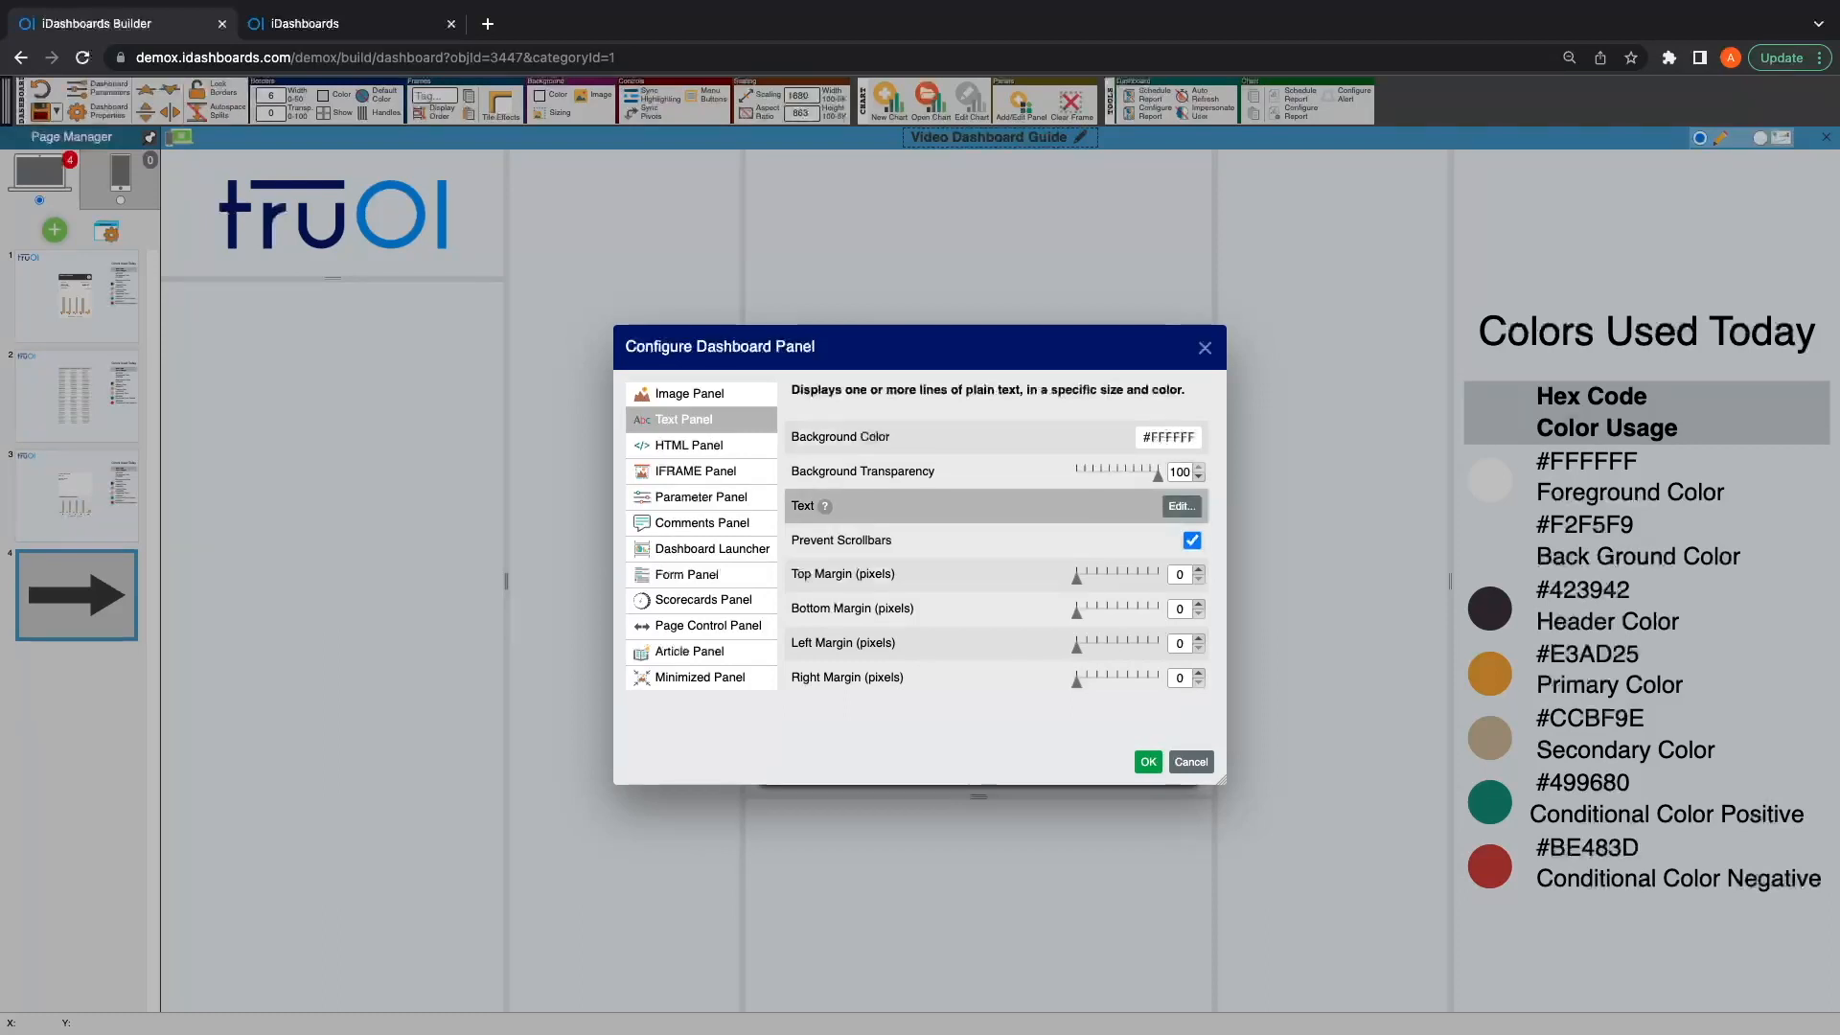
Step: Enter the panel text "LABOR OVERVIEW" in white, with the text editor switched to a dark background
{"action": "left_click", "coordinate": [1182, 506]}
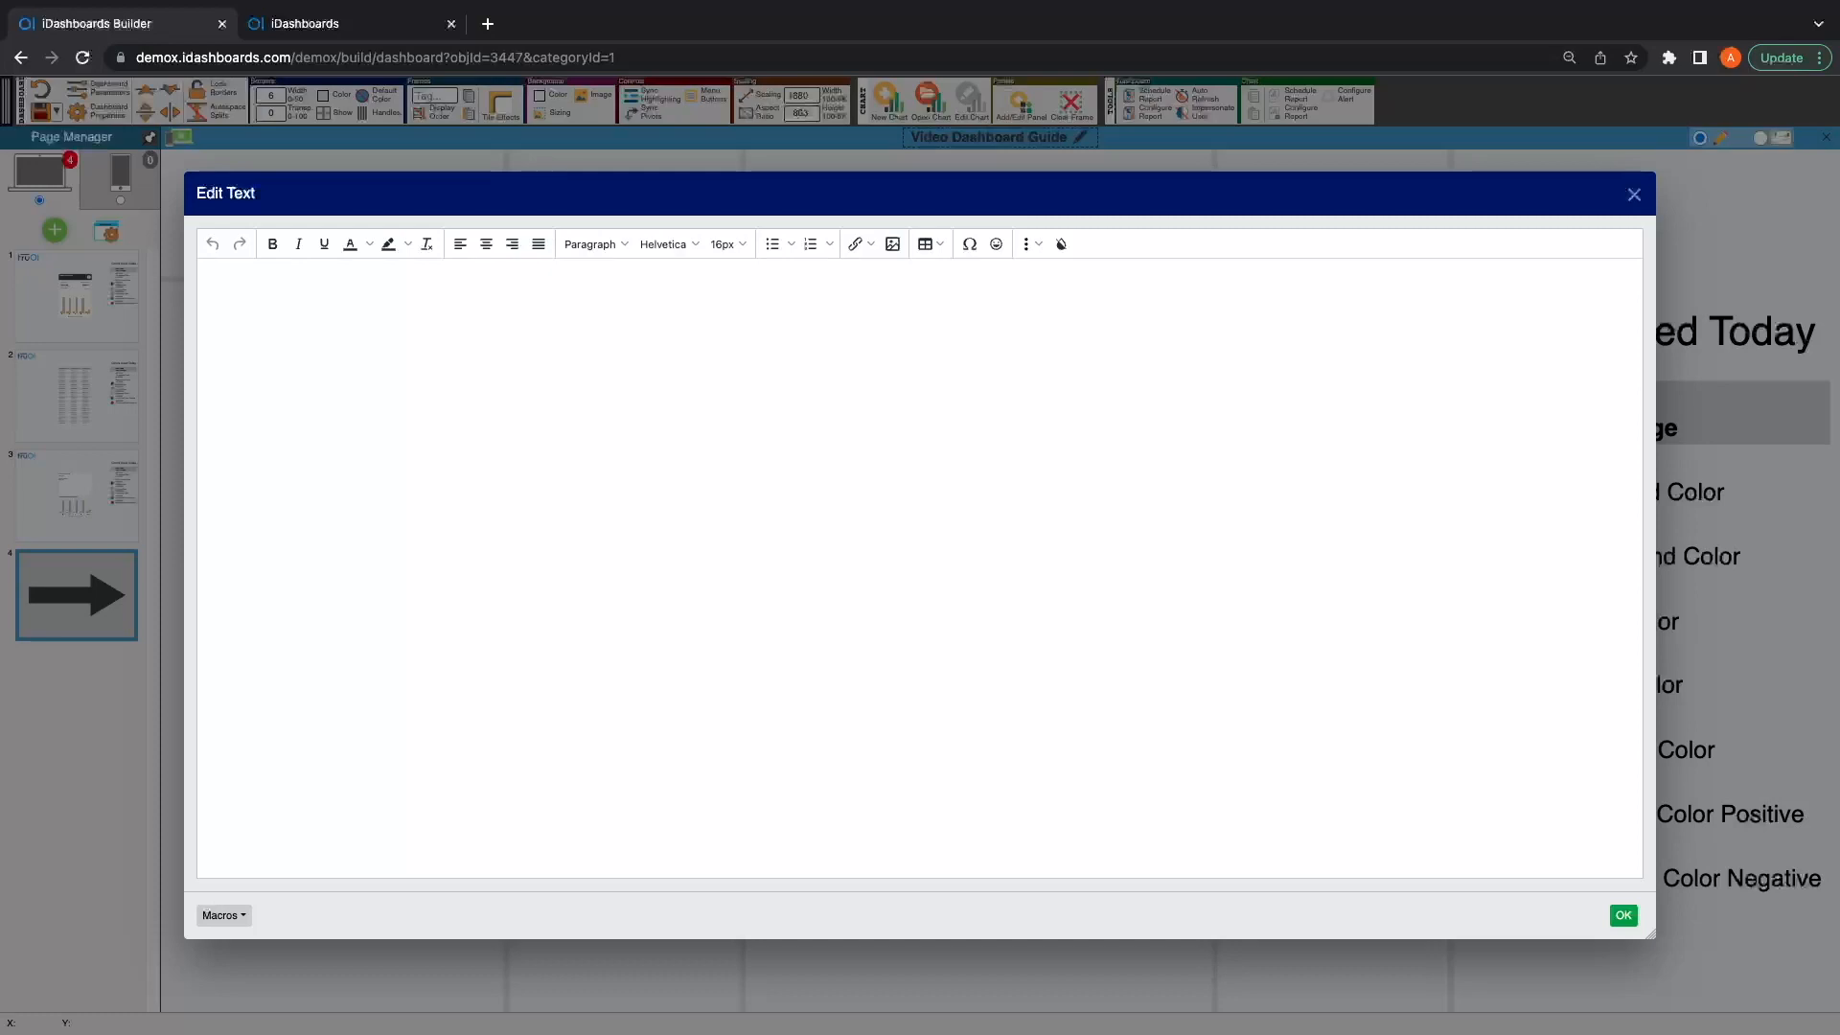
{"action": "left_click", "coordinate": [1060, 243]}
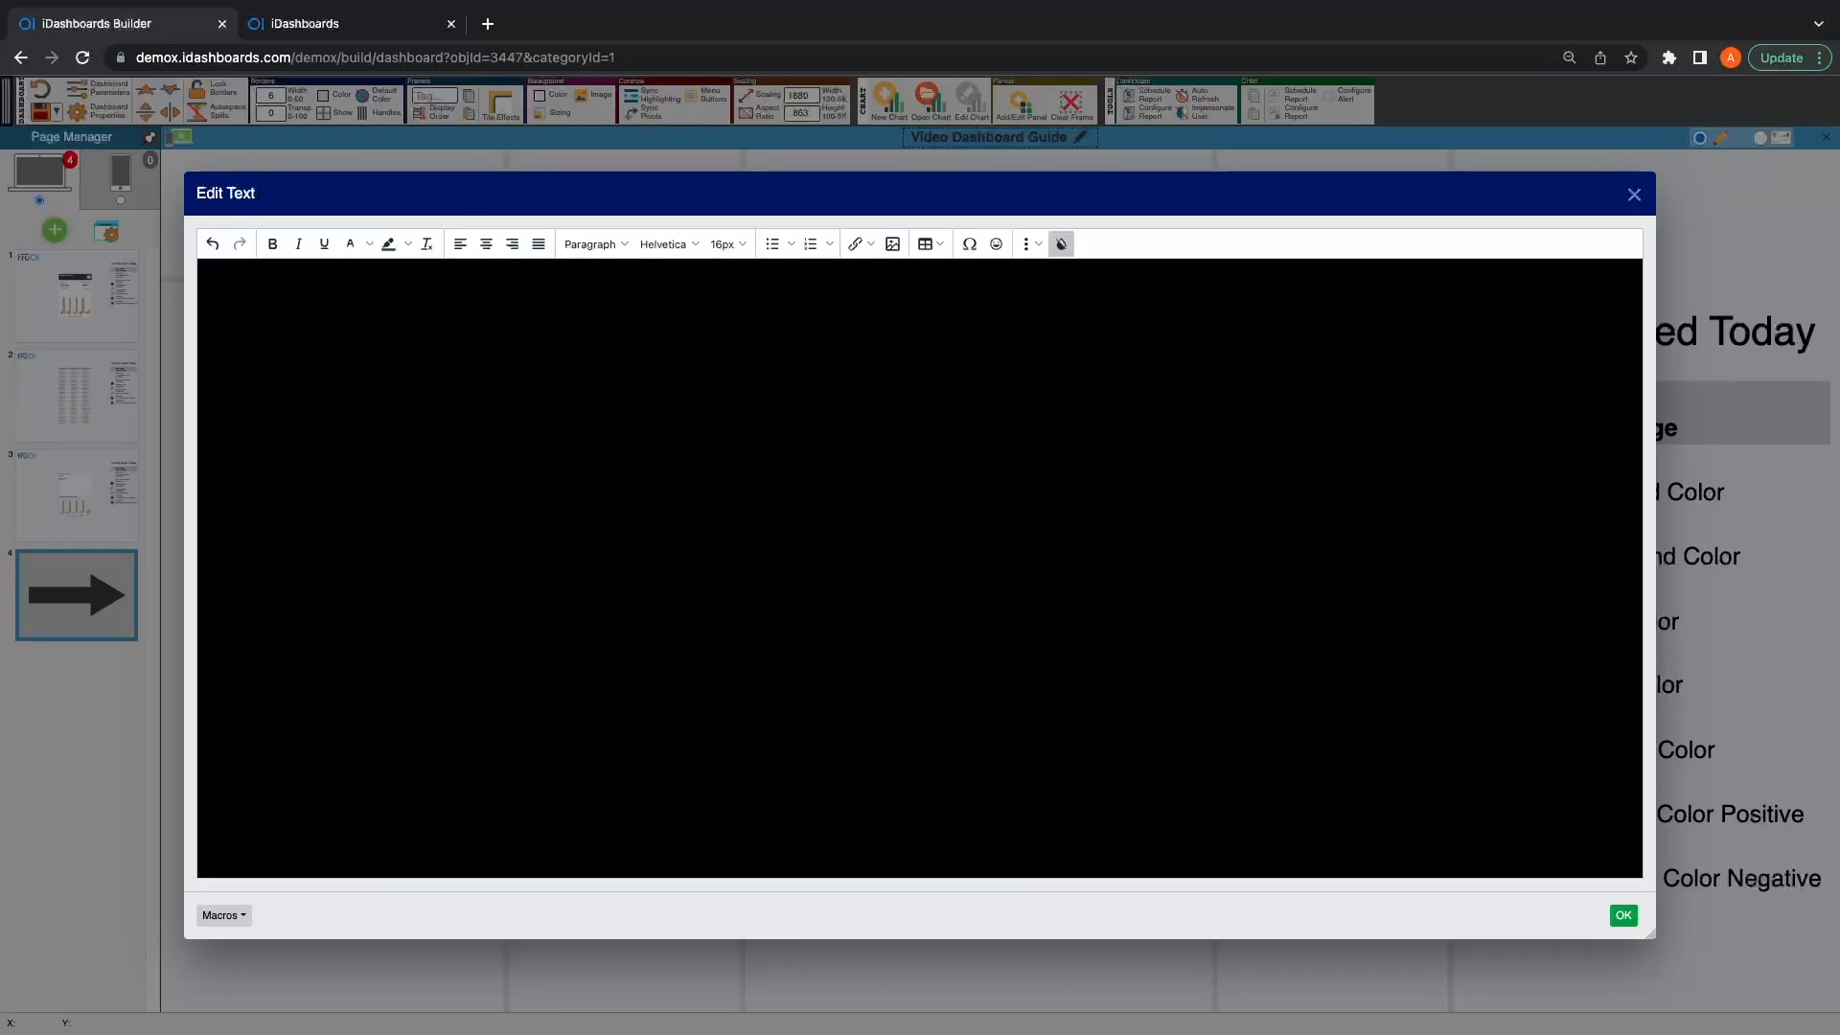
{"action": "left_click", "coordinate": [369, 244]}
{"action": "left_click", "coordinate": [373, 361]}
{"action": "type", "text": "LABOR OVERVIEW"}
Step: Set the whole header text to 20px and apply the text panel to the frame
{"action": "key", "text": "super+a"}
{"action": "left_click", "coordinate": [729, 244]}
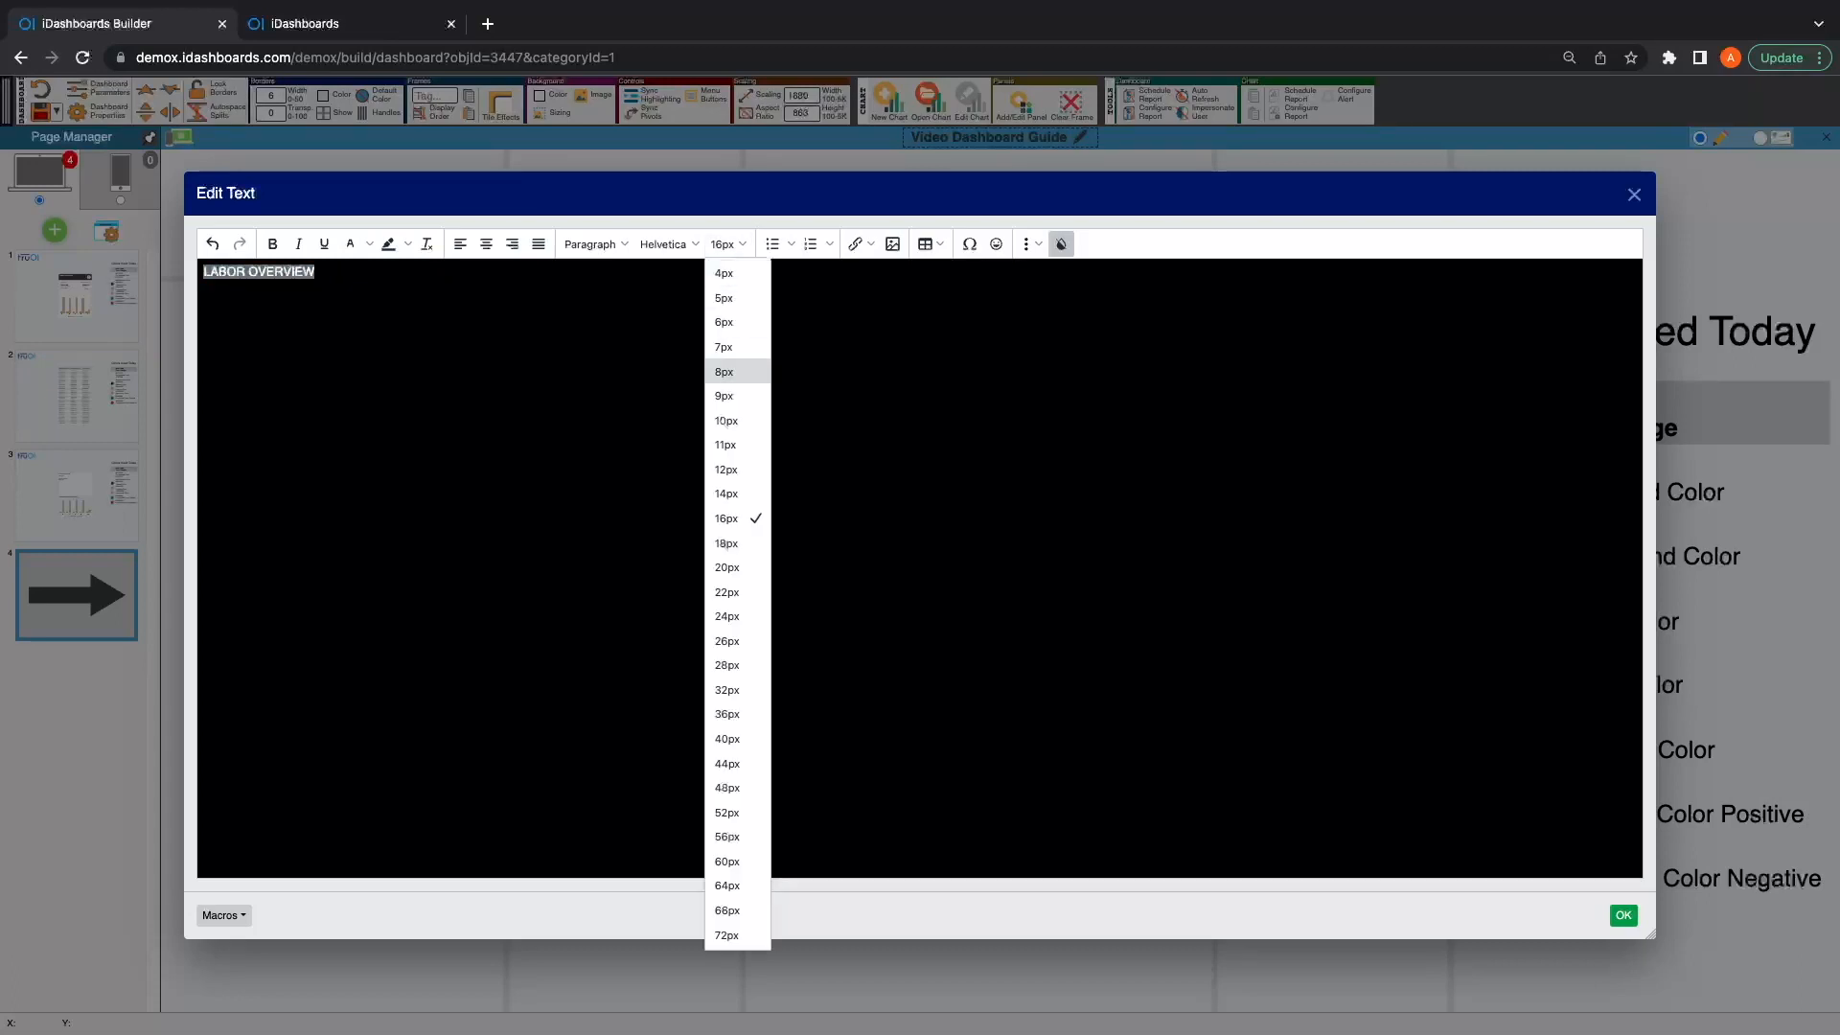
{"action": "left_click", "coordinate": [728, 568]}
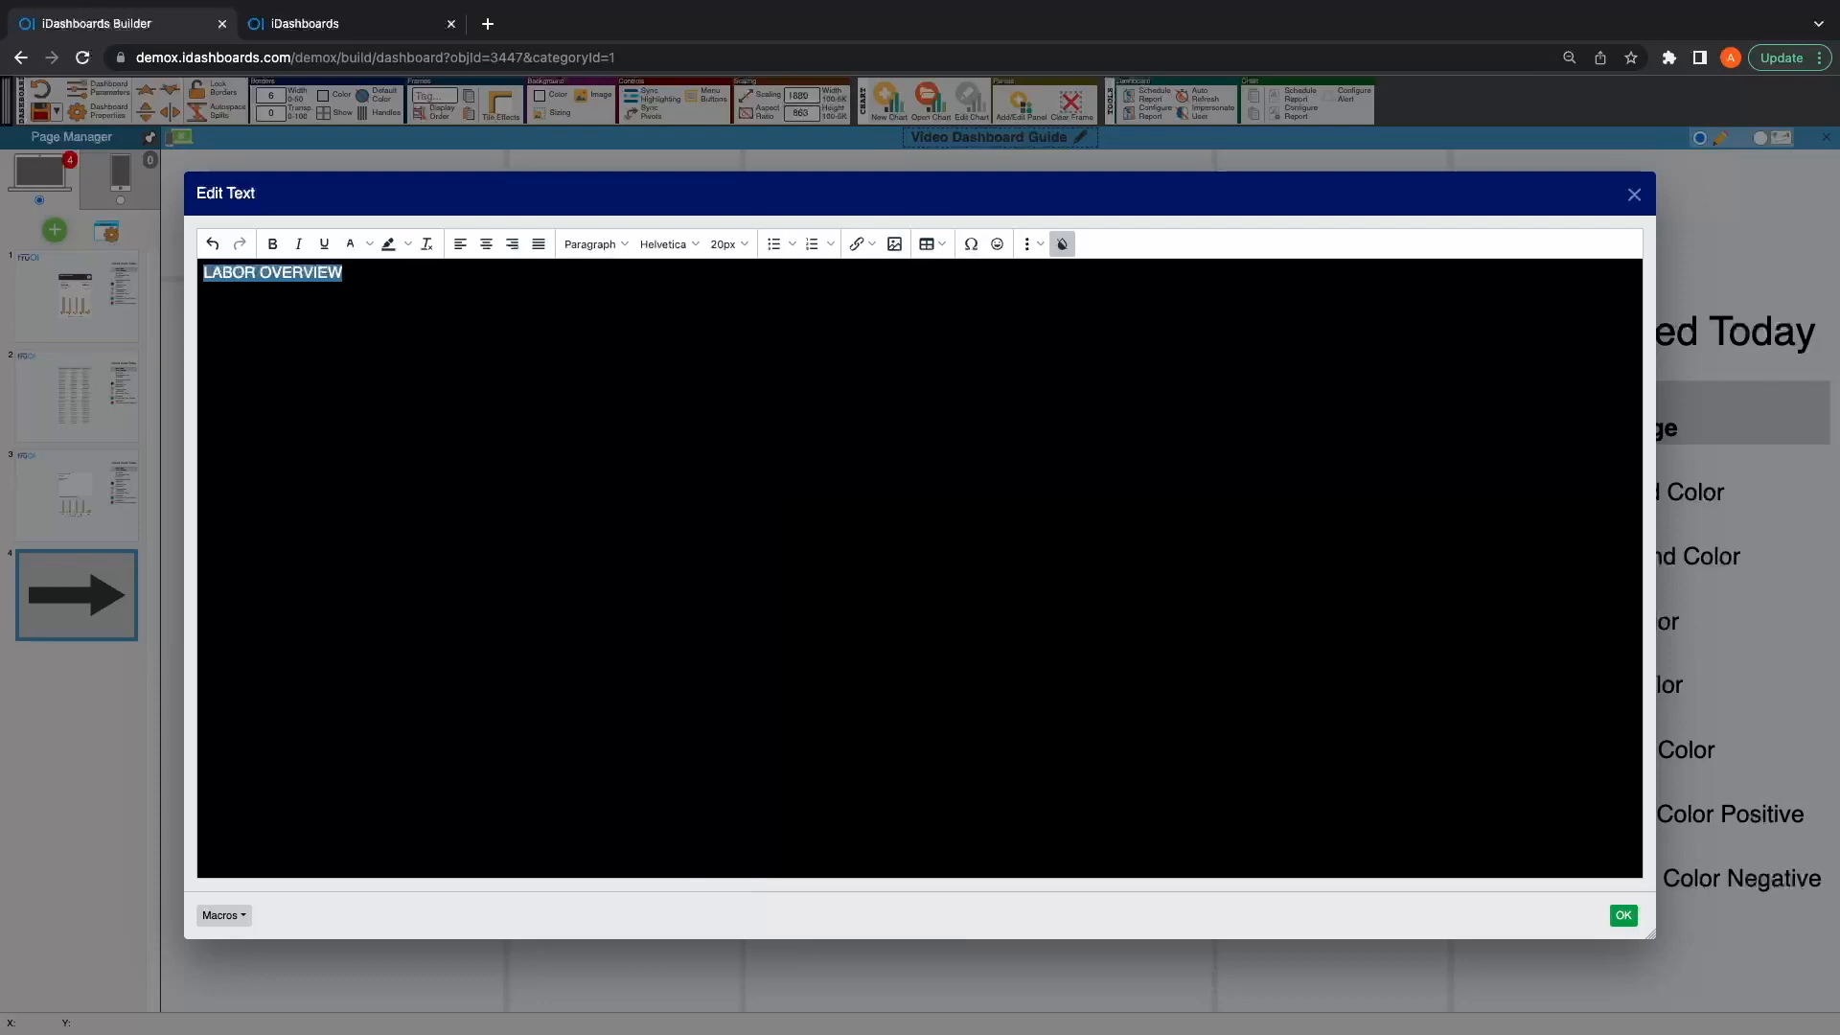
{"action": "left_click", "coordinate": [1623, 914]}
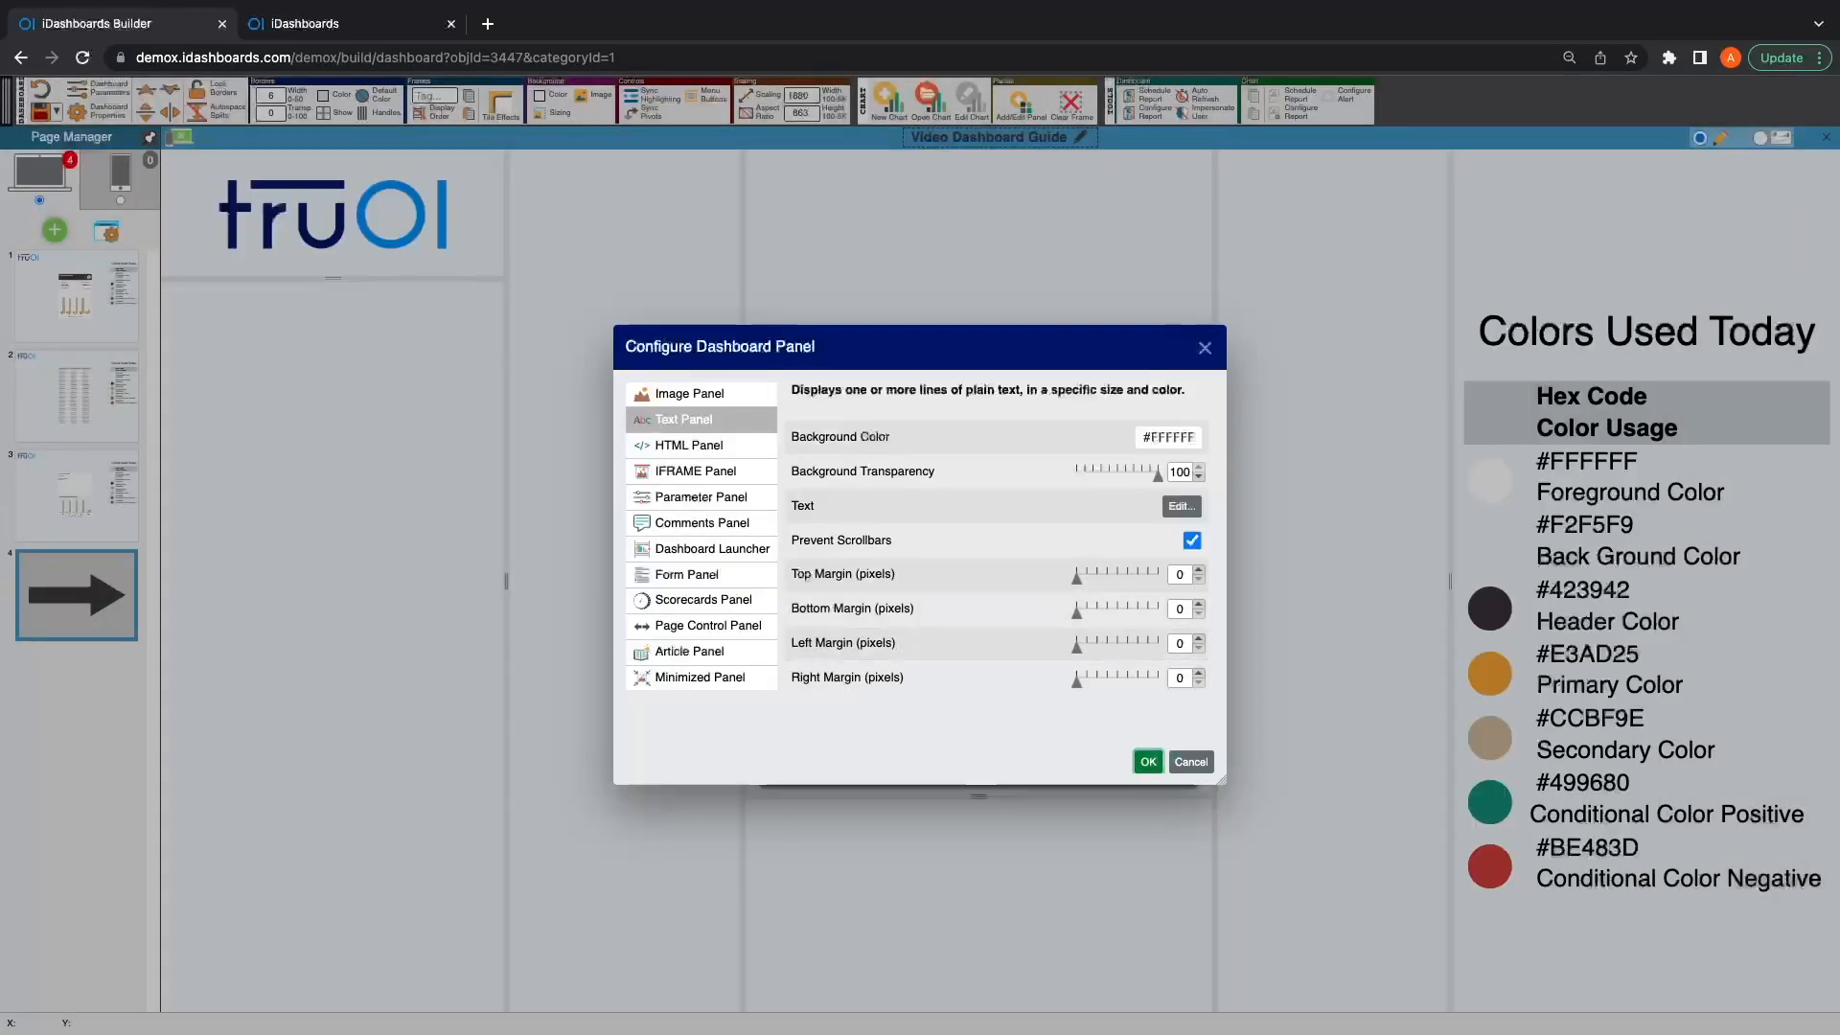
{"action": "left_click", "coordinate": [1148, 761]}
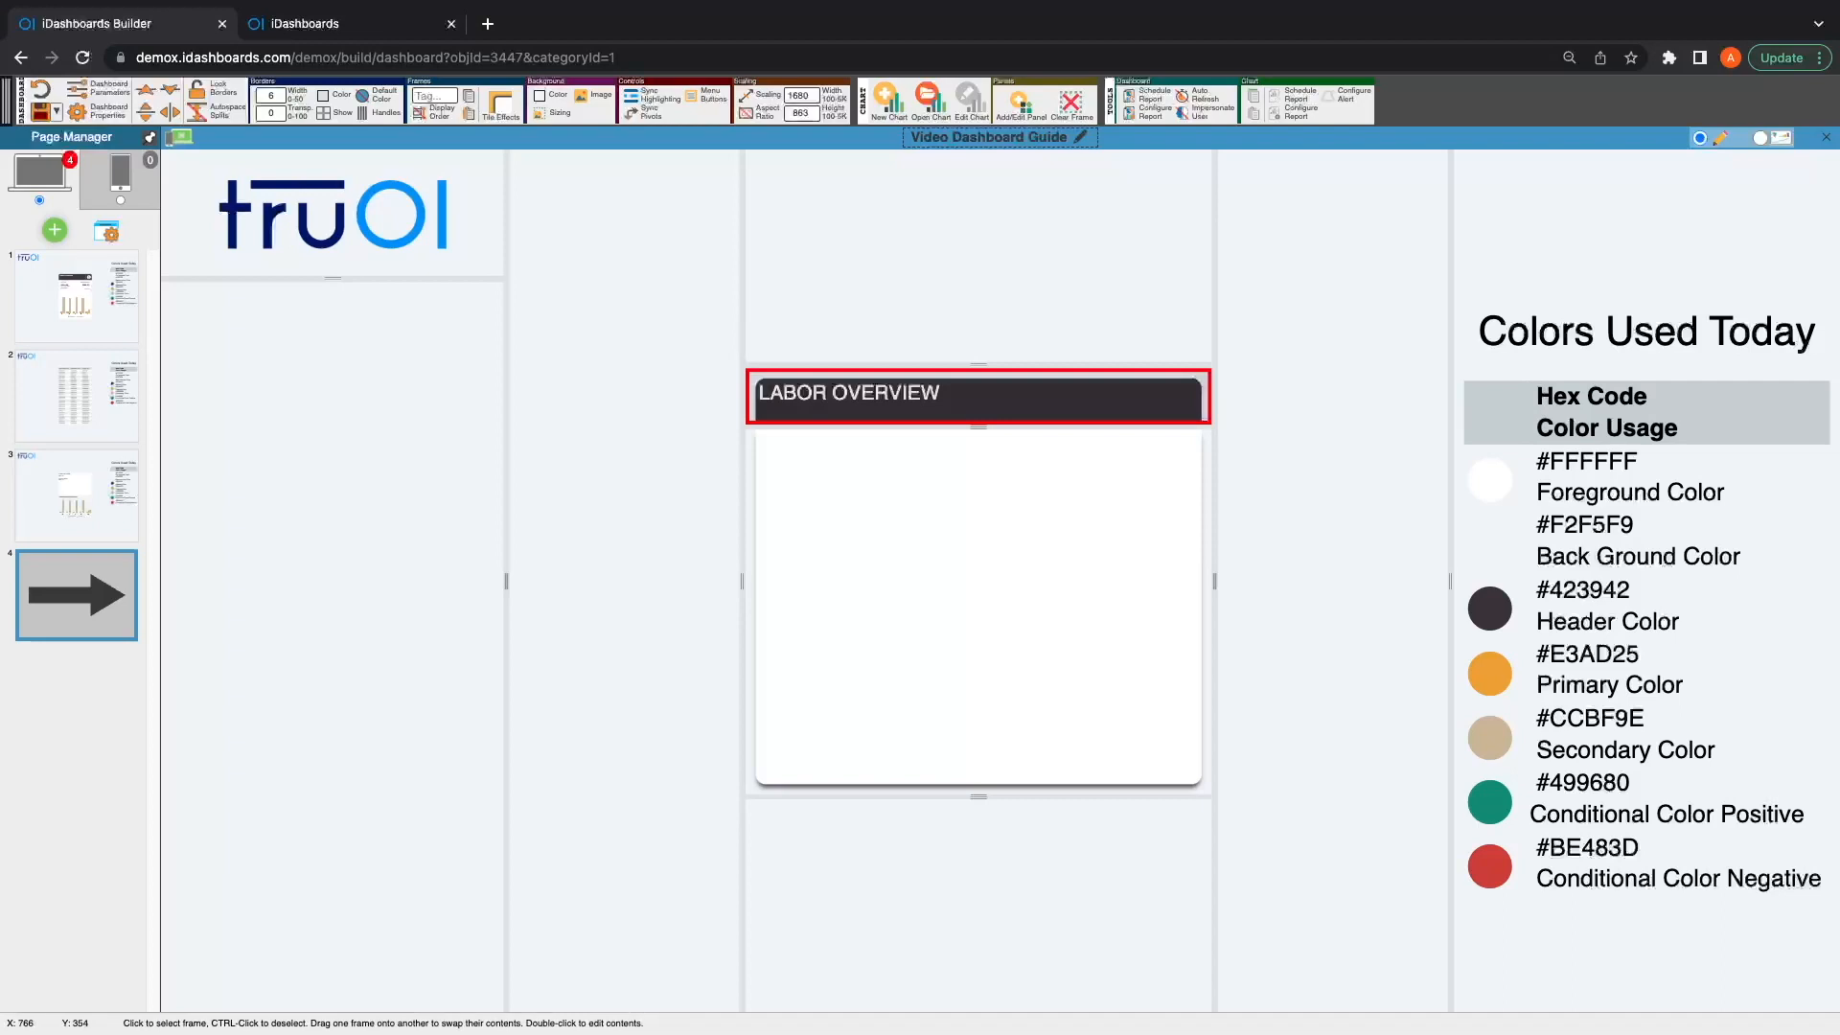
Step: Set the header tile's content margins to 15 on the left and 15 at the top
{"action": "left_click", "coordinate": [500, 106]}
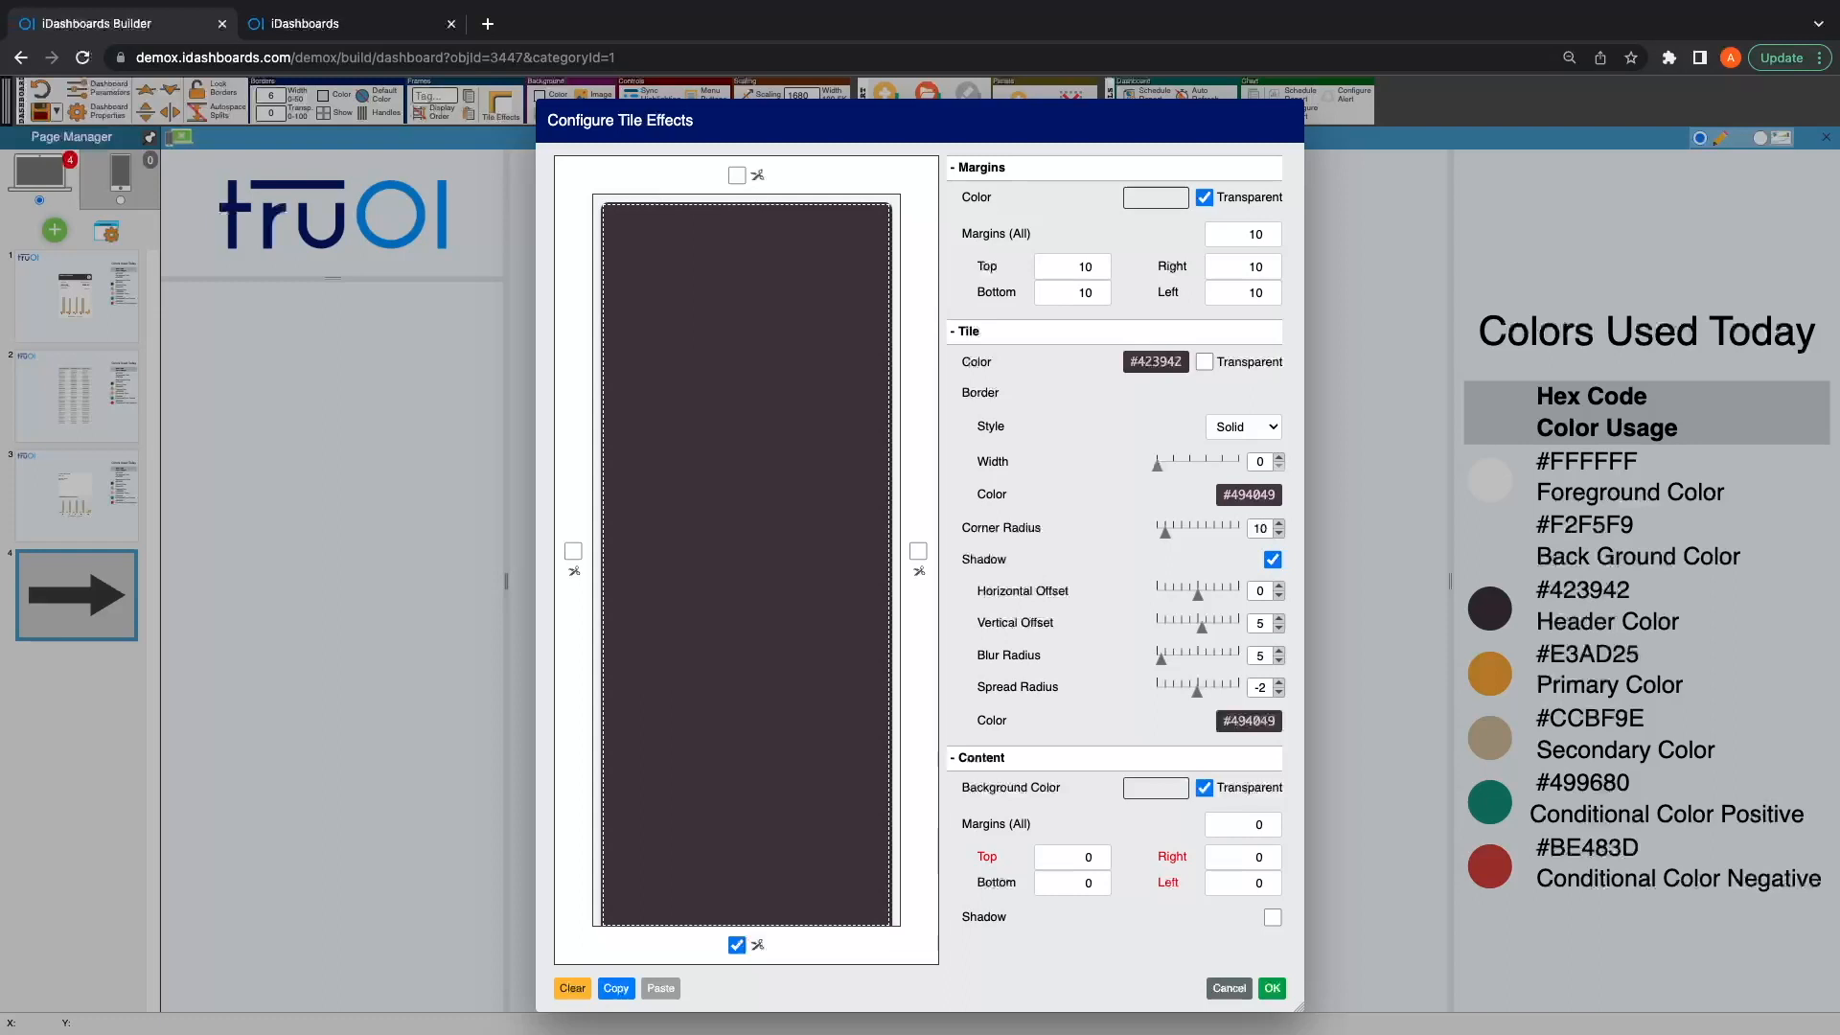
{"action": "left_click", "coordinate": [1260, 882]}
{"action": "double_click", "coordinate": [1259, 882]}
{"action": "type", "text": "1"}
{"action": "double_click", "coordinate": [1089, 857]}
{"action": "type", "text": "15"}
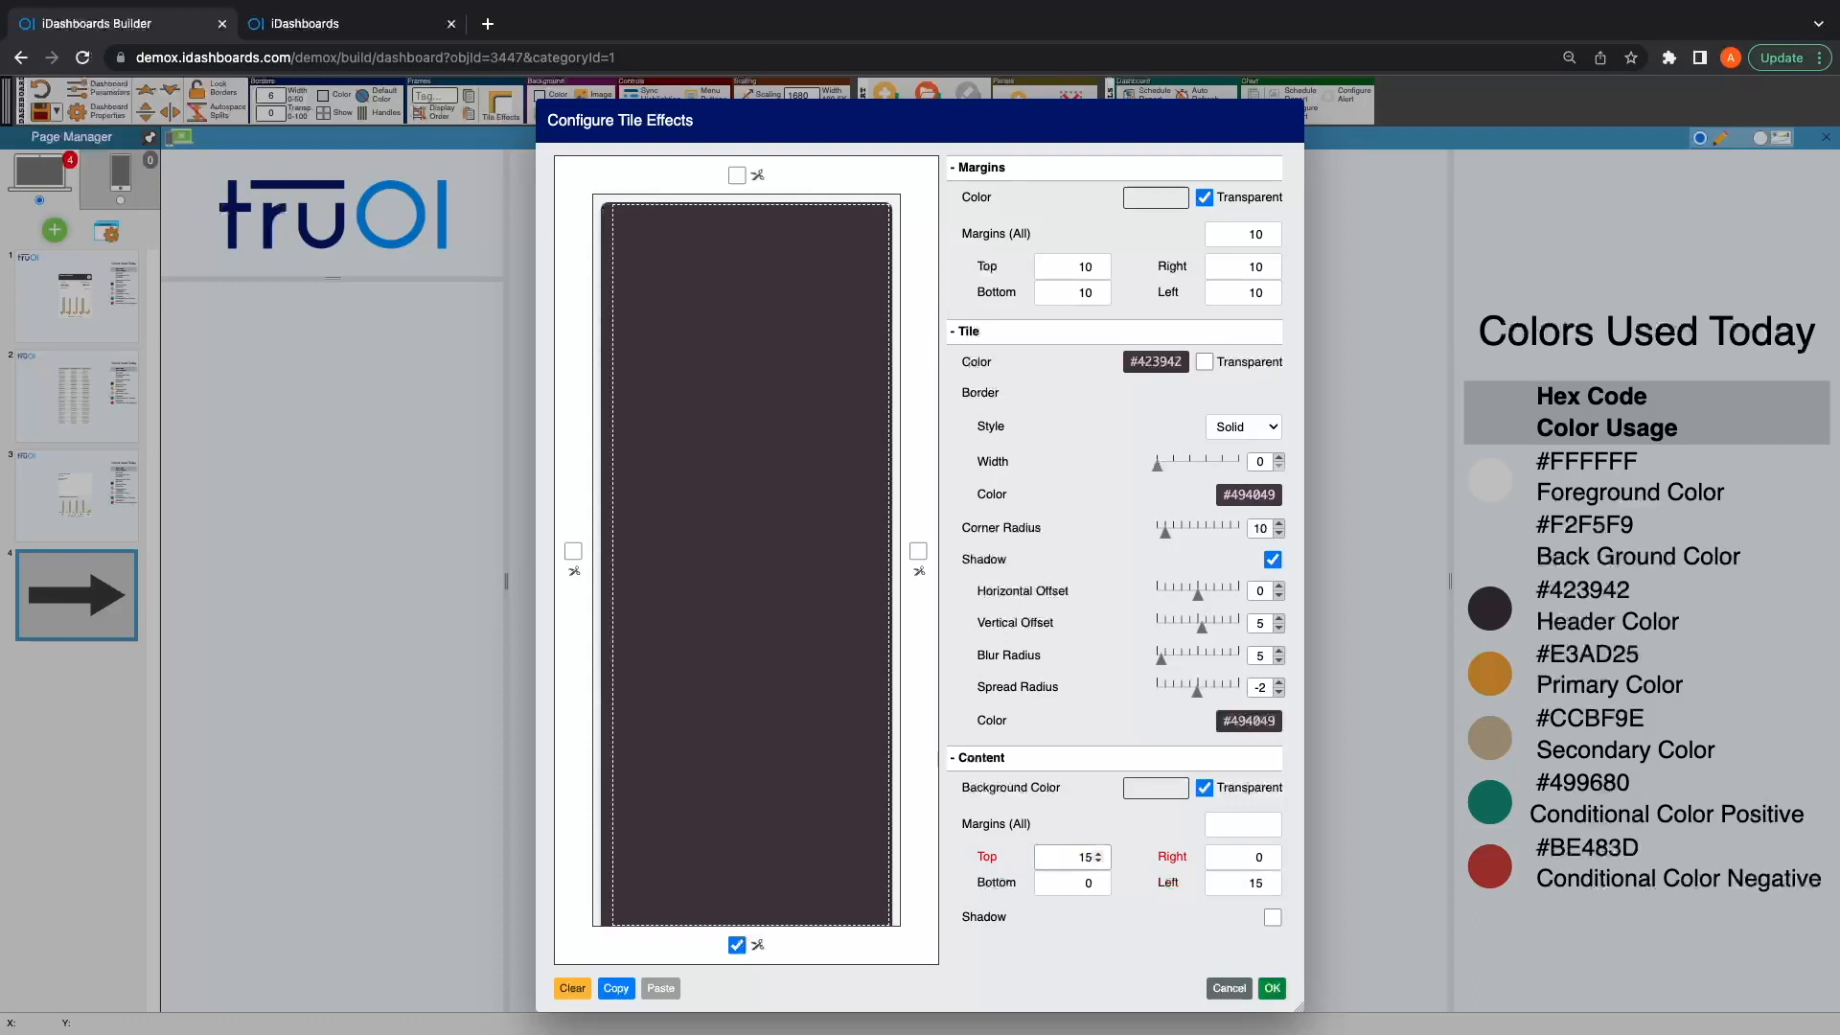
{"action": "left_click", "coordinate": [1271, 988]}
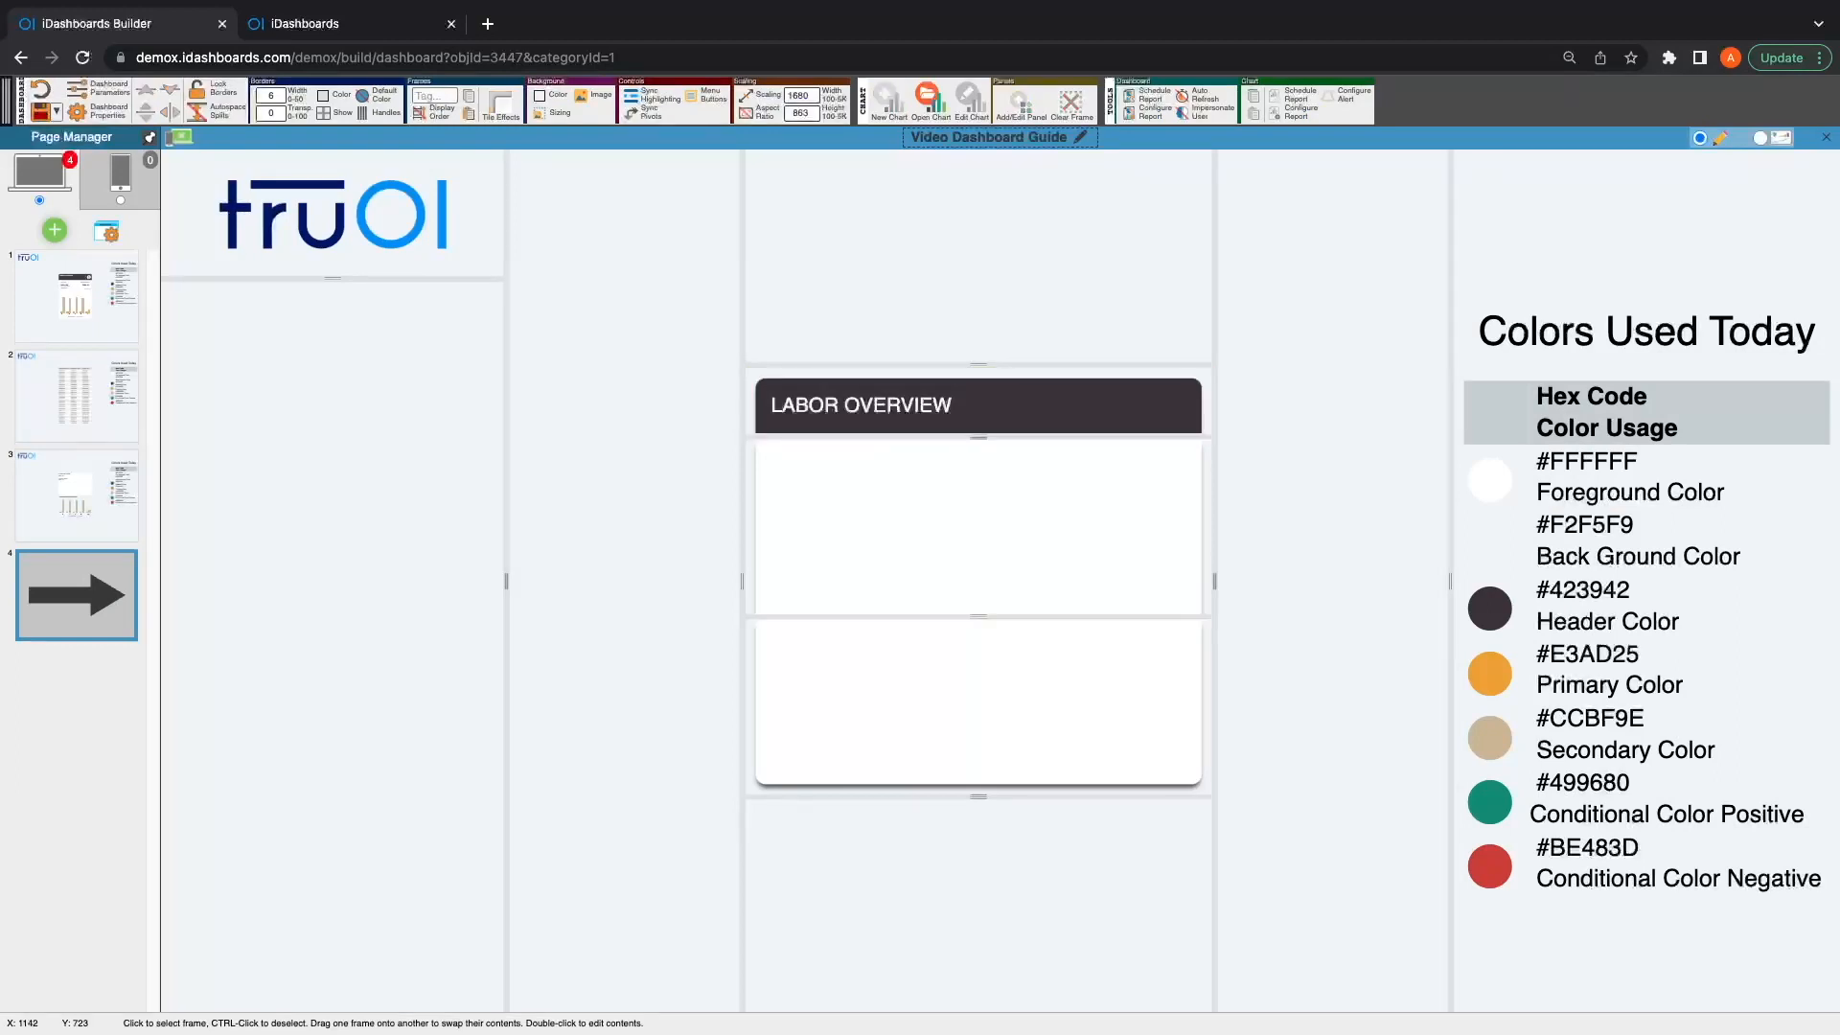
Step: On page 3, open the scheduled and actual labor chart's axis list and inspect the expression for the Green axis
{"action": "mouse_move", "coordinate": [76, 495]}
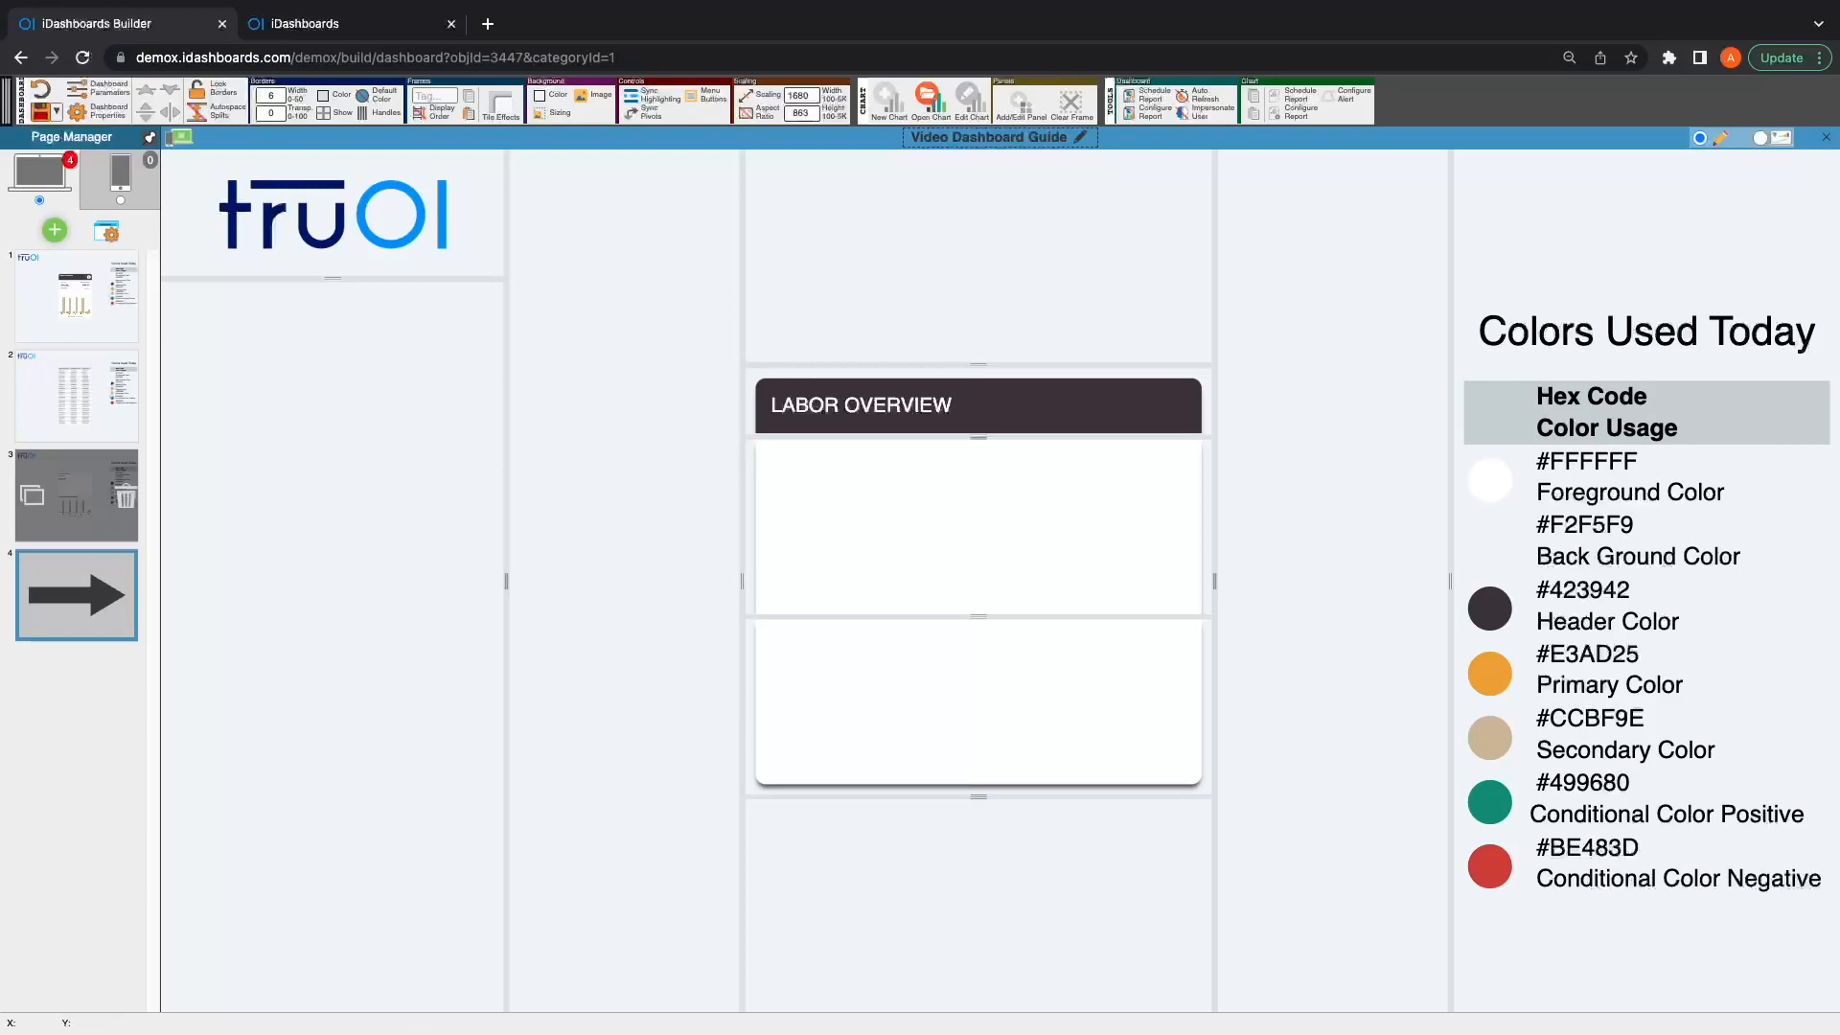
{"action": "left_click", "coordinate": [77, 495]}
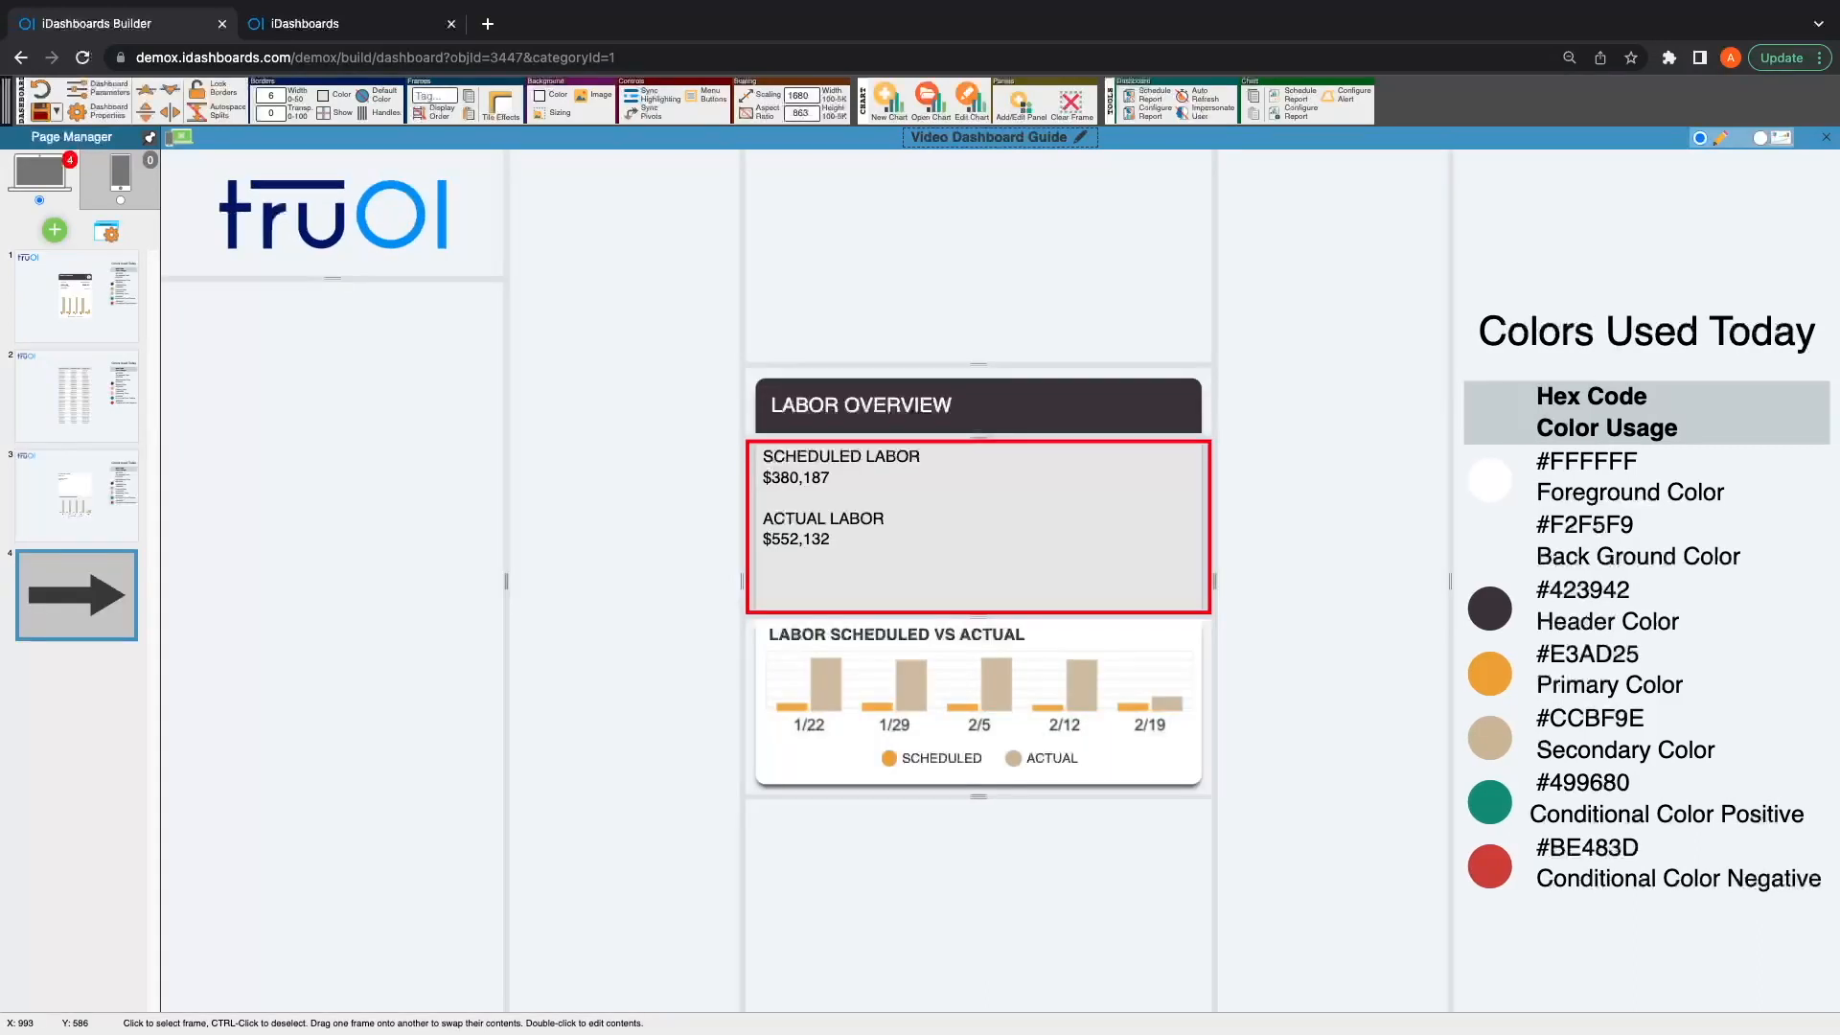
{"action": "double_click", "coordinate": [895, 513]}
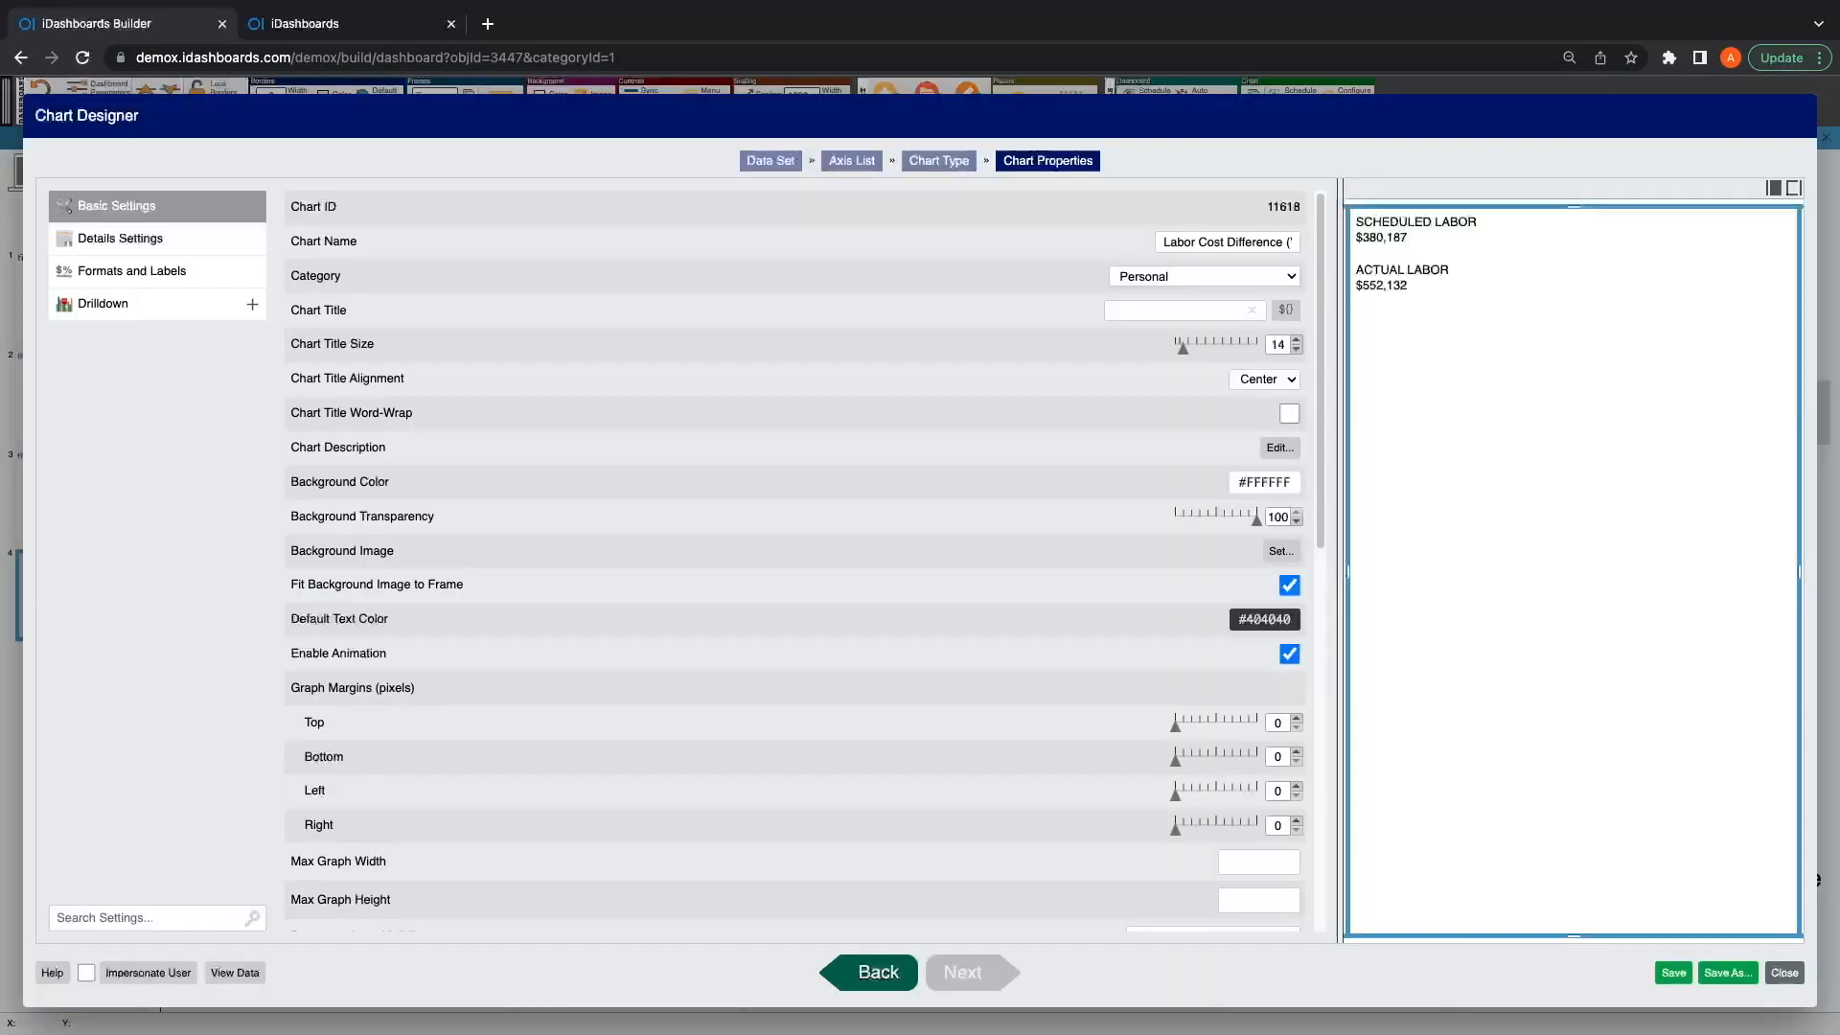
{"action": "left_click", "coordinate": [872, 972]}
{"action": "left_click", "coordinate": [871, 973]}
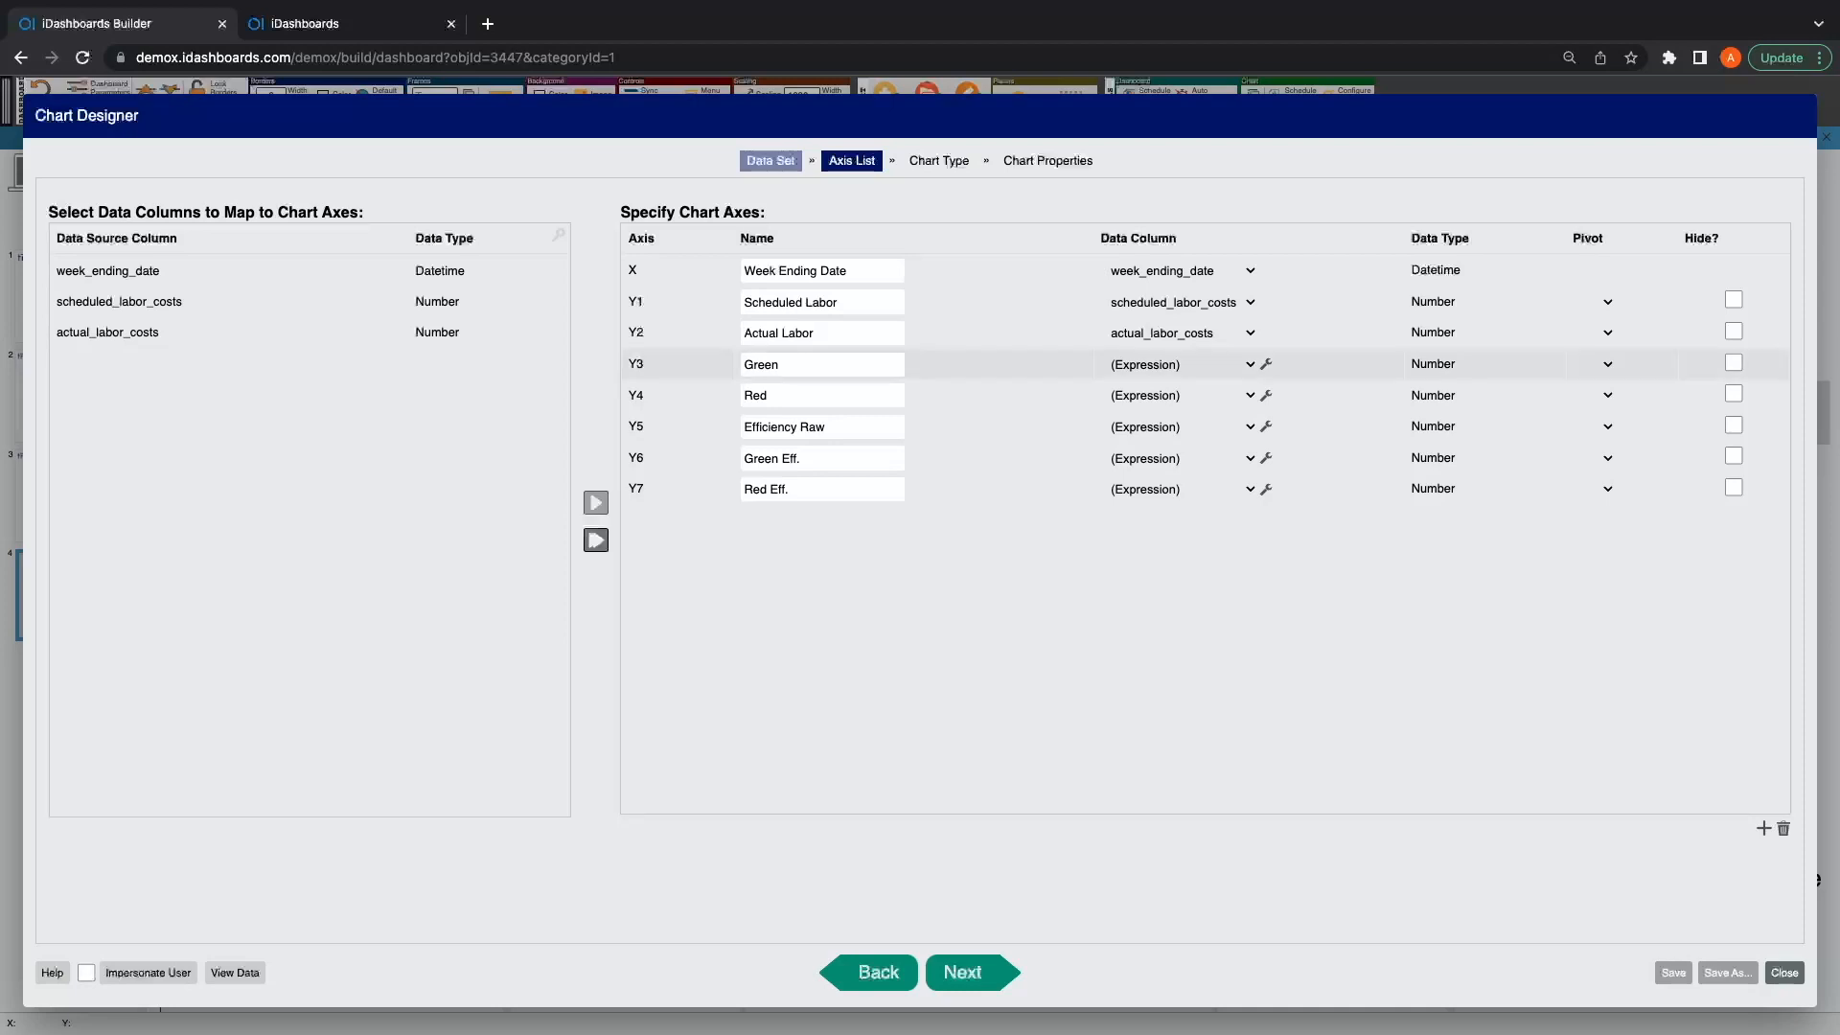
{"action": "left_click", "coordinate": [1266, 365]}
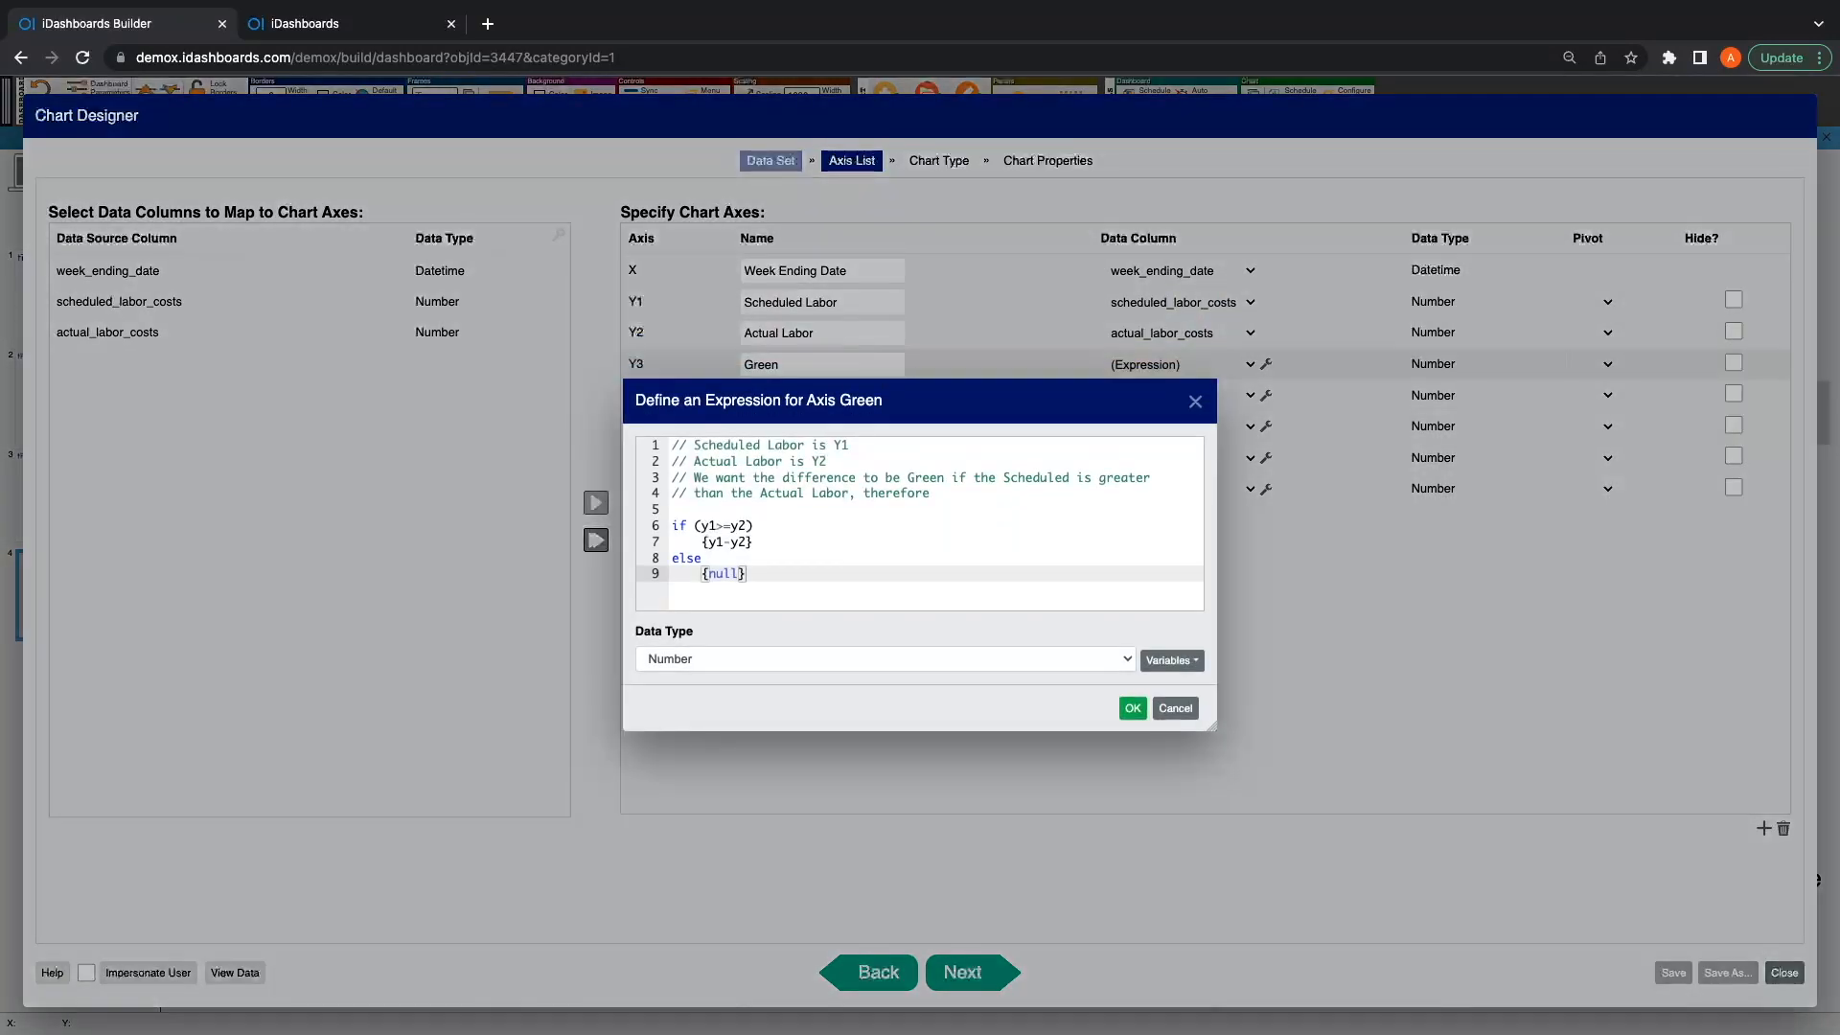
Step: Examine the $val variables available to the Green axis expression alongside its y1 and y2 comparison
{"action": "left_click", "coordinate": [674, 509]}
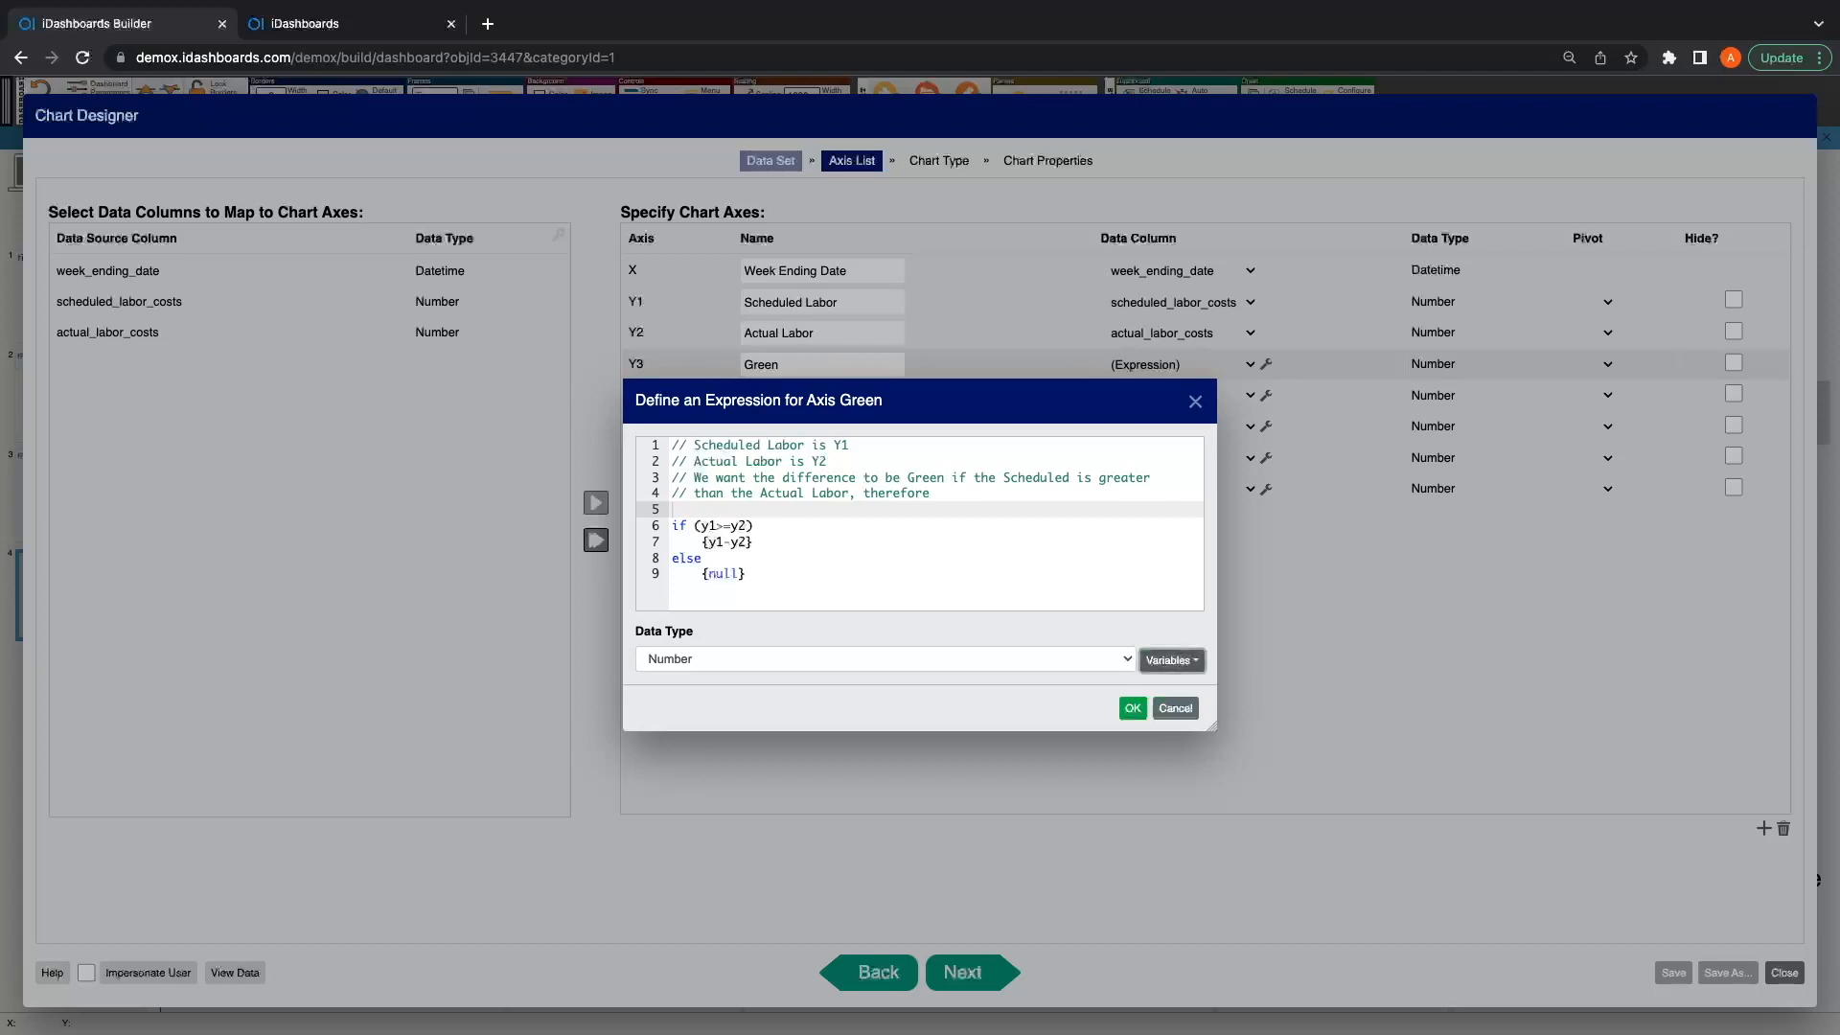
{"action": "left_click", "coordinate": [1171, 660]}
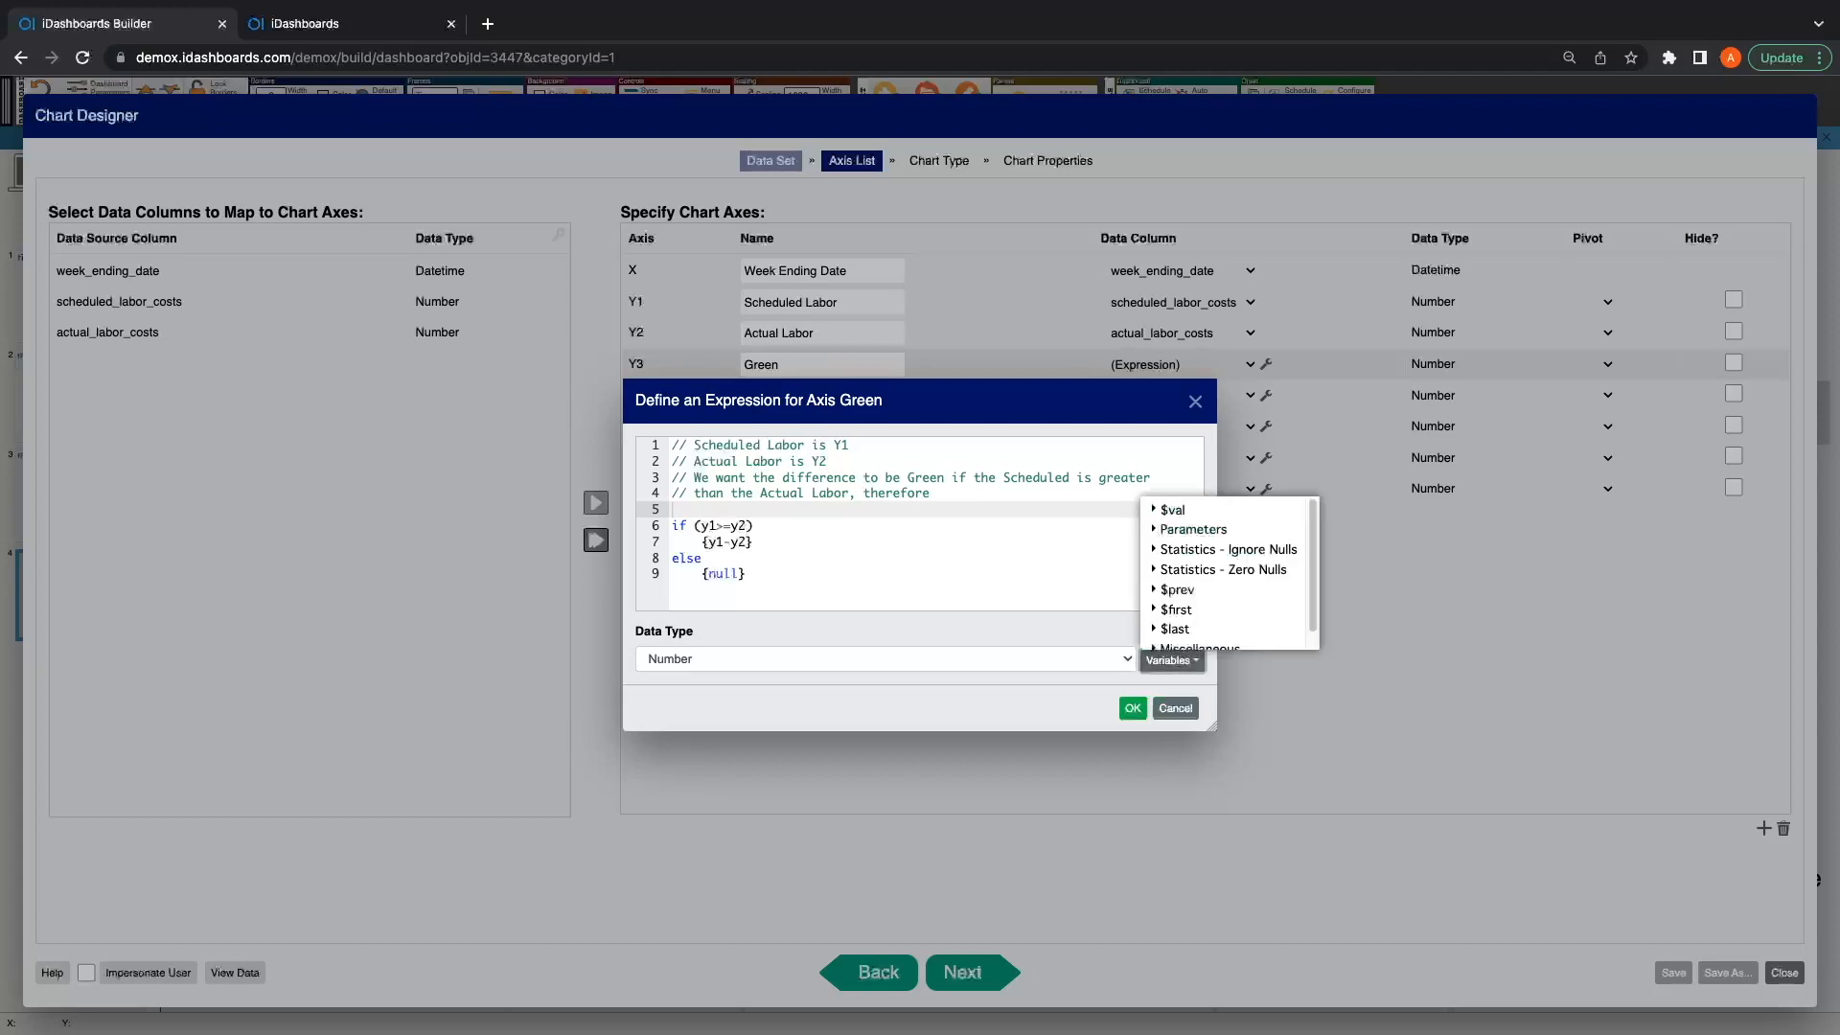
{"action": "left_click", "coordinate": [1171, 509]}
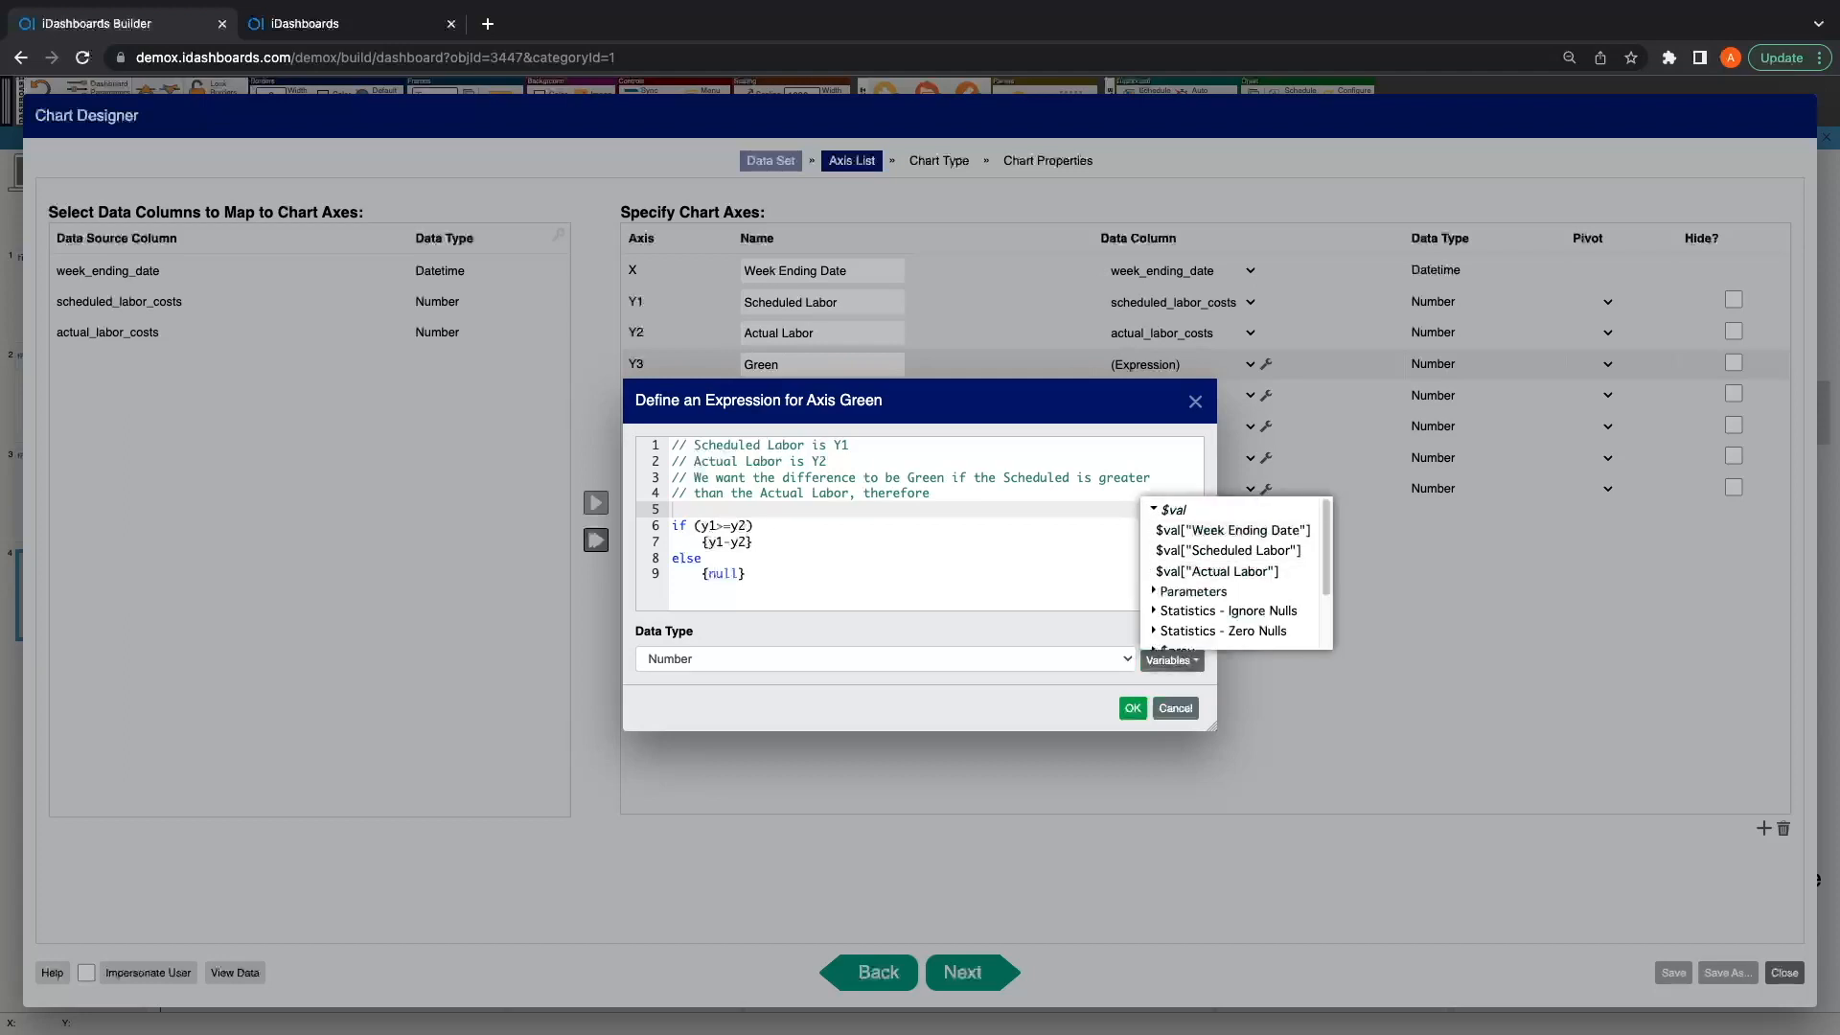
{"action": "key", "text": "Down"}
{"action": "key", "text": "Down"}
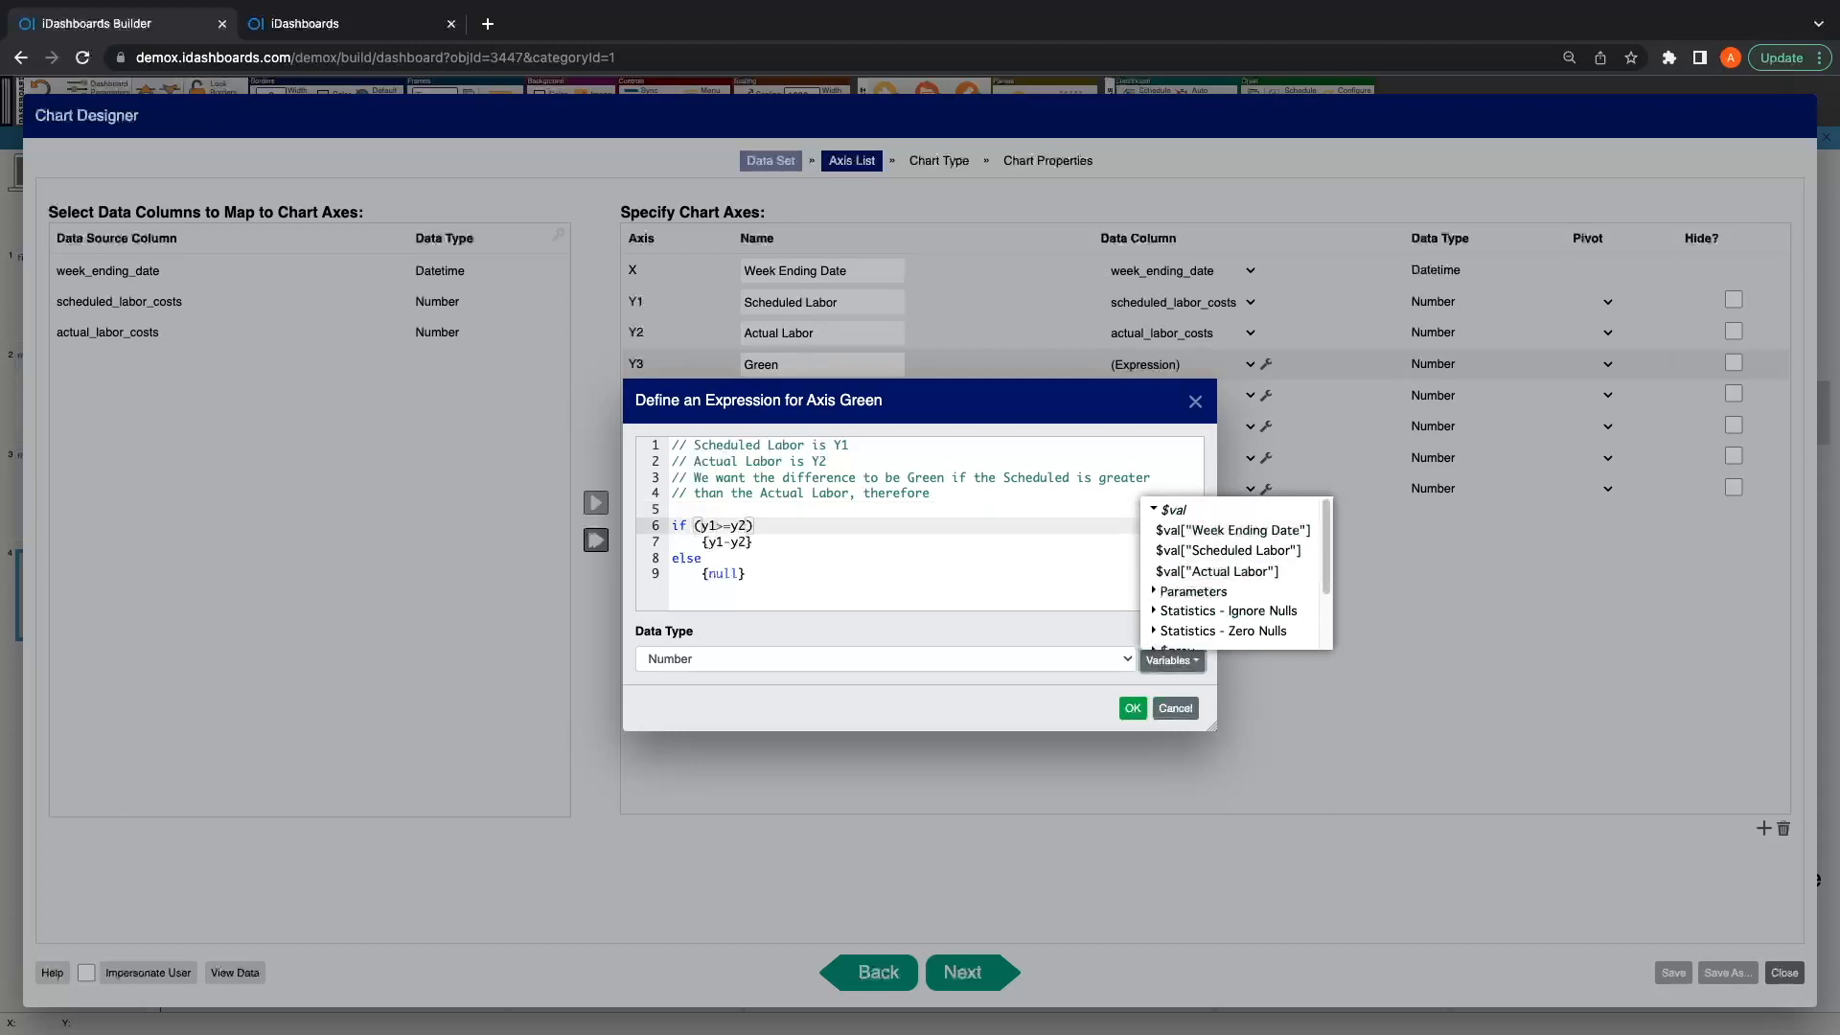
{"action": "key", "text": "Escape"}
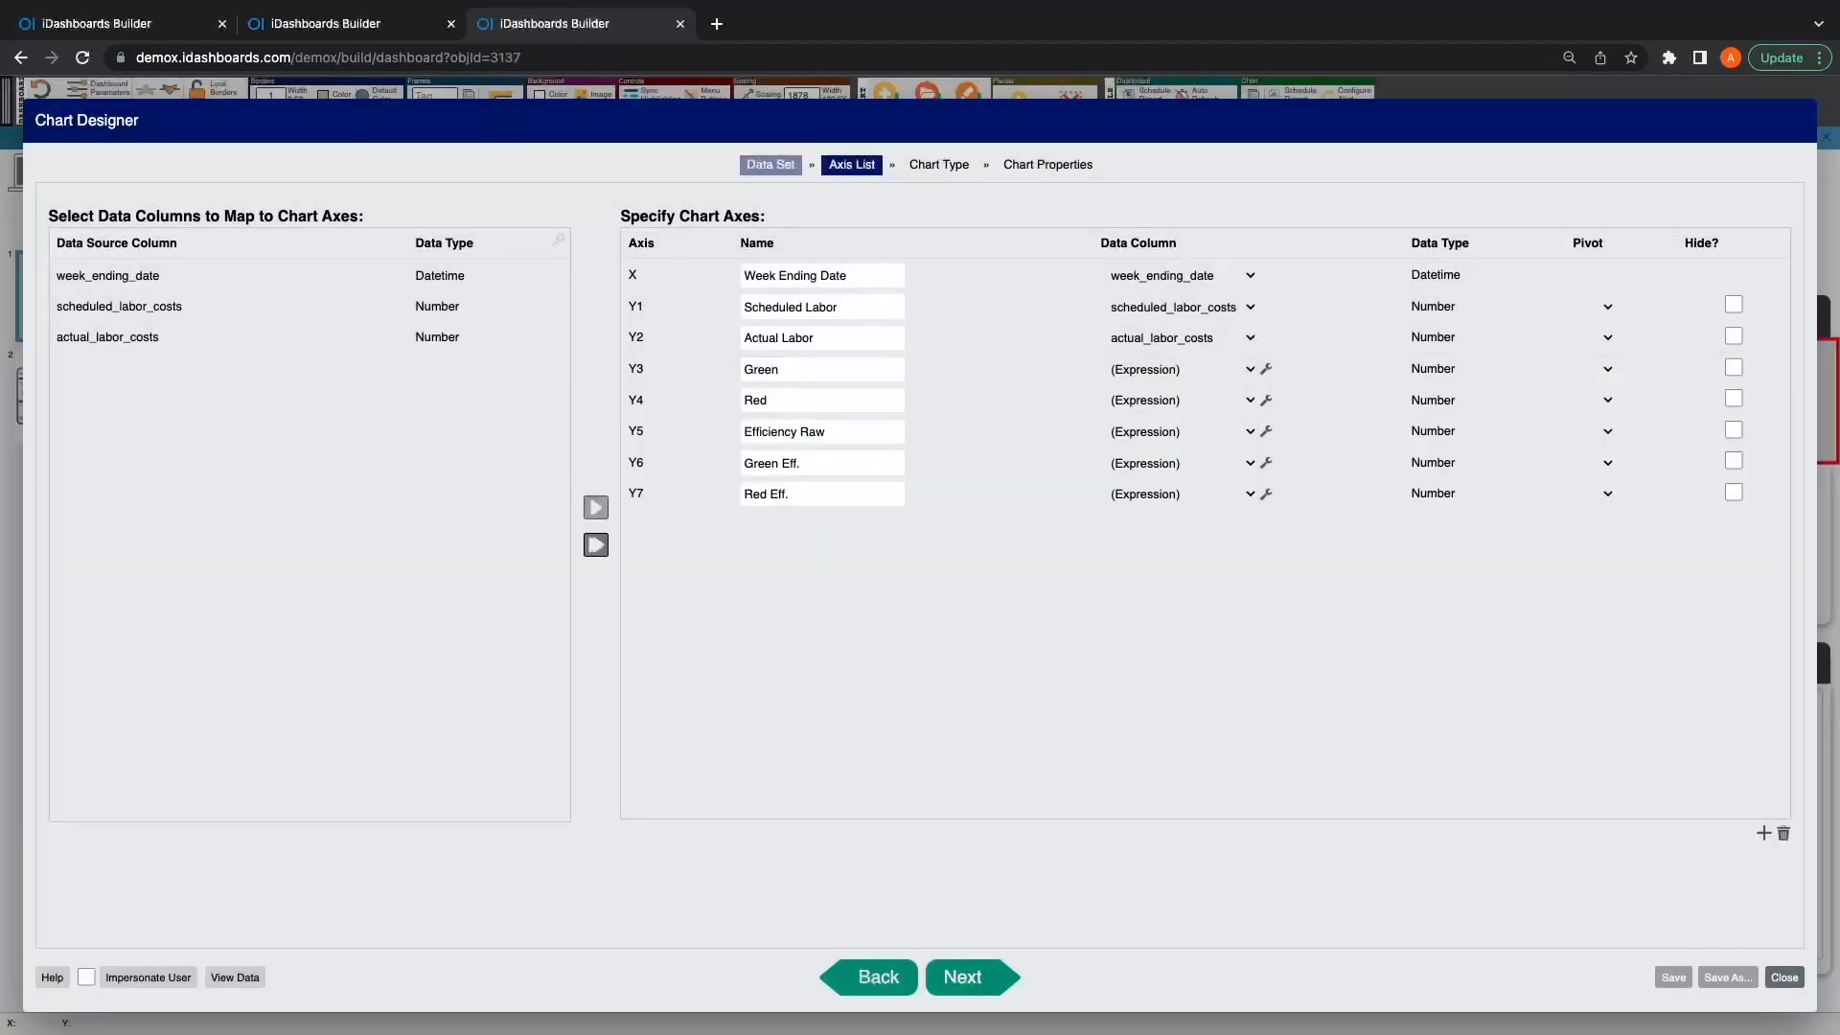
Step: View the chart's data and examine the calculated columns from Green and Red through the efficiency values
{"action": "left_click", "coordinate": [235, 977]}
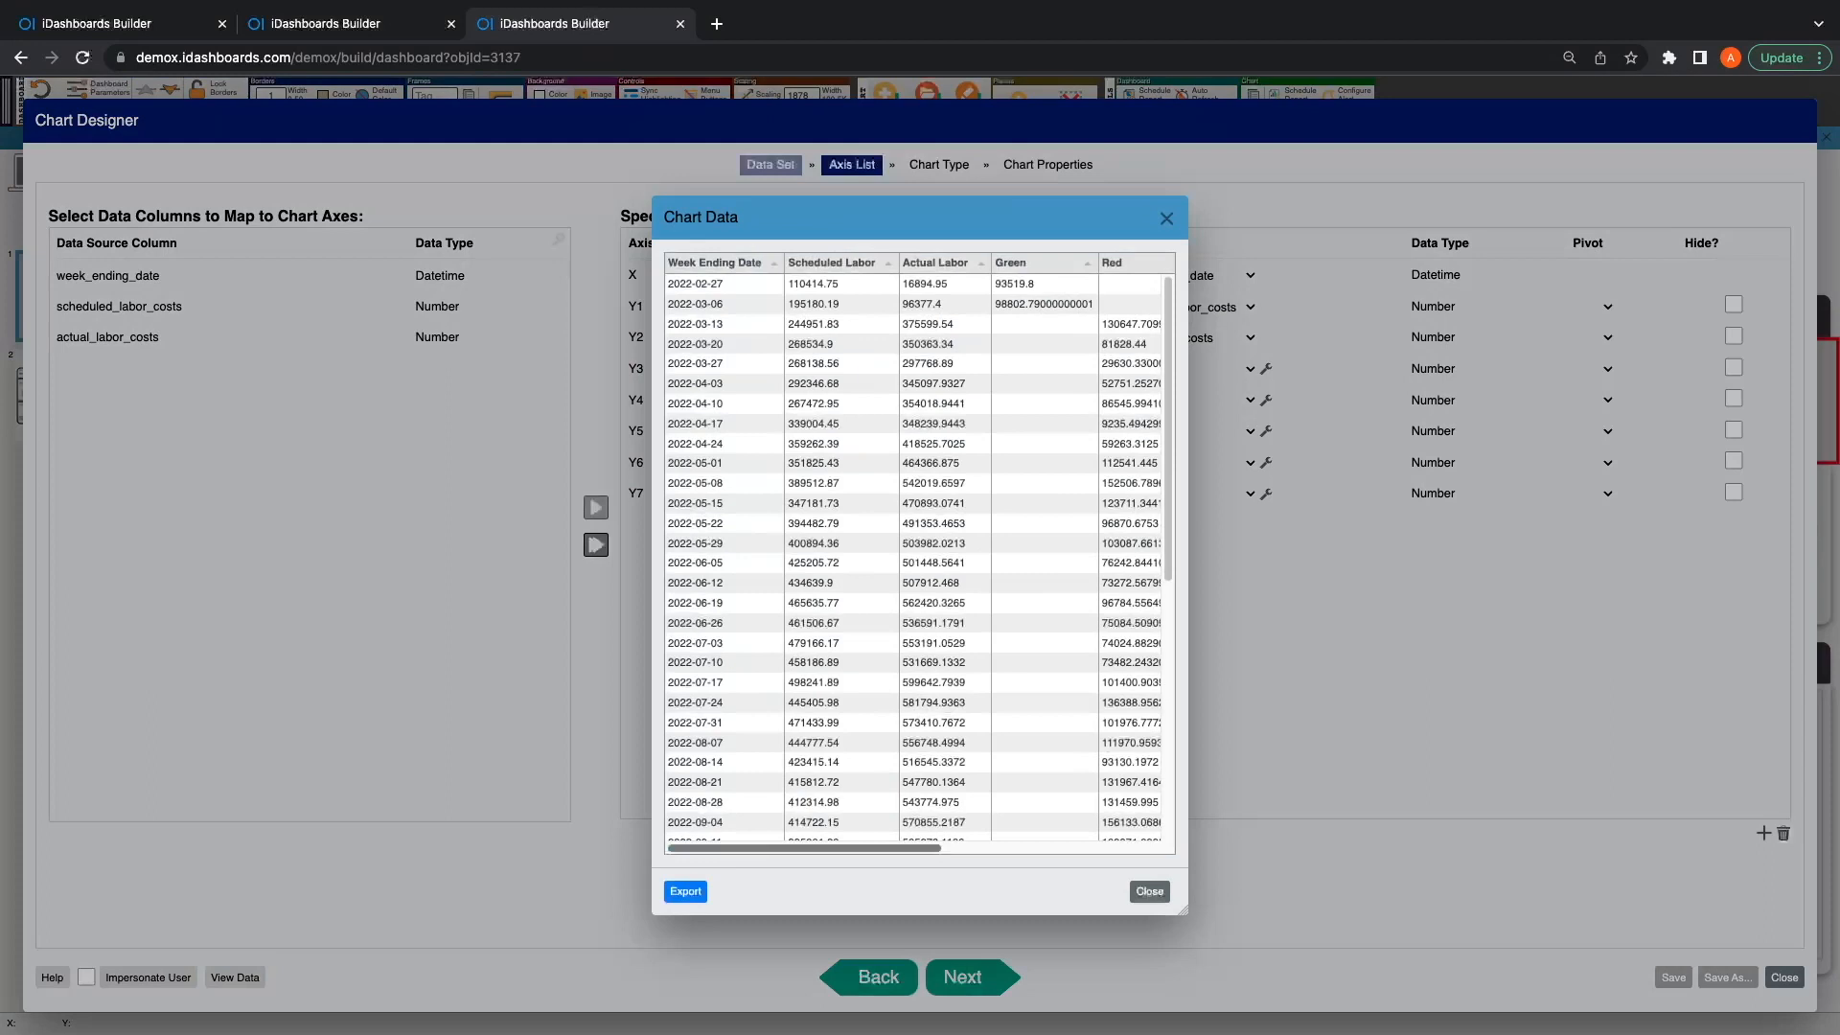
{"action": "scroll", "coordinate": [919, 553], "scroll_direction": "right", "scroll_amount": 5}
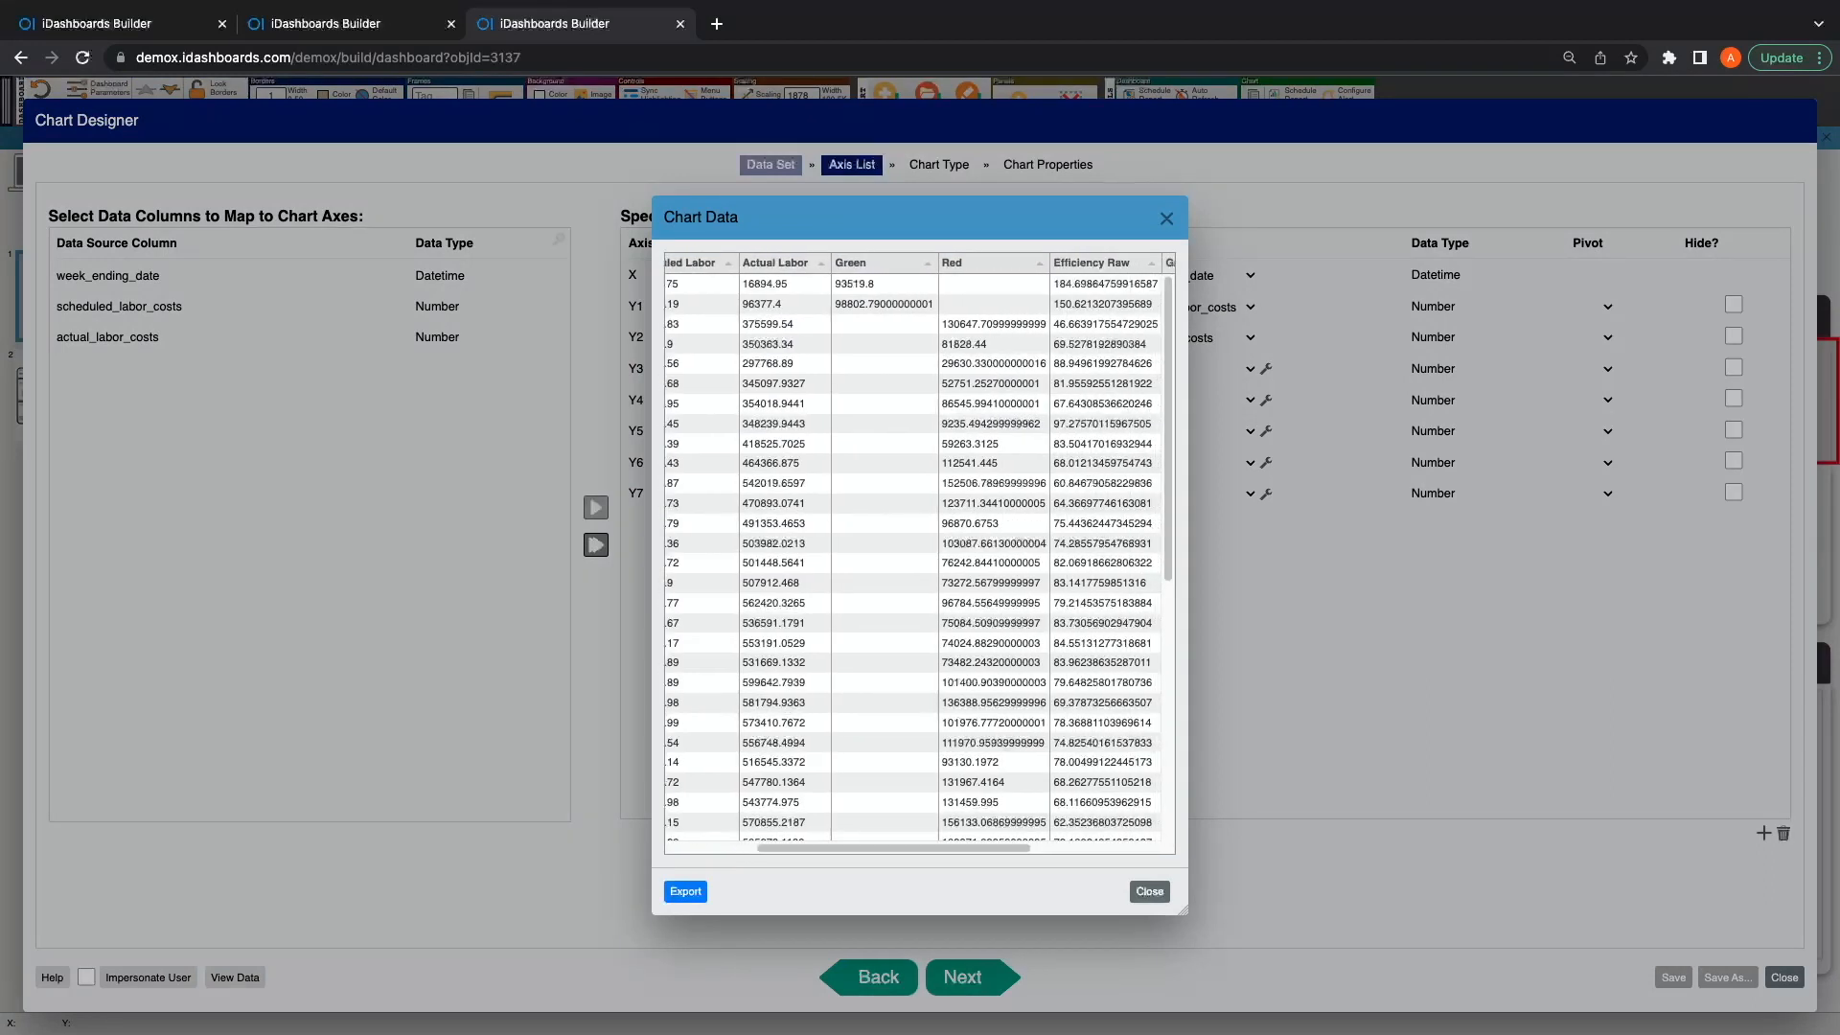
{"action": "scroll", "coordinate": [919, 553], "scroll_direction": "right", "scroll_amount": 4}
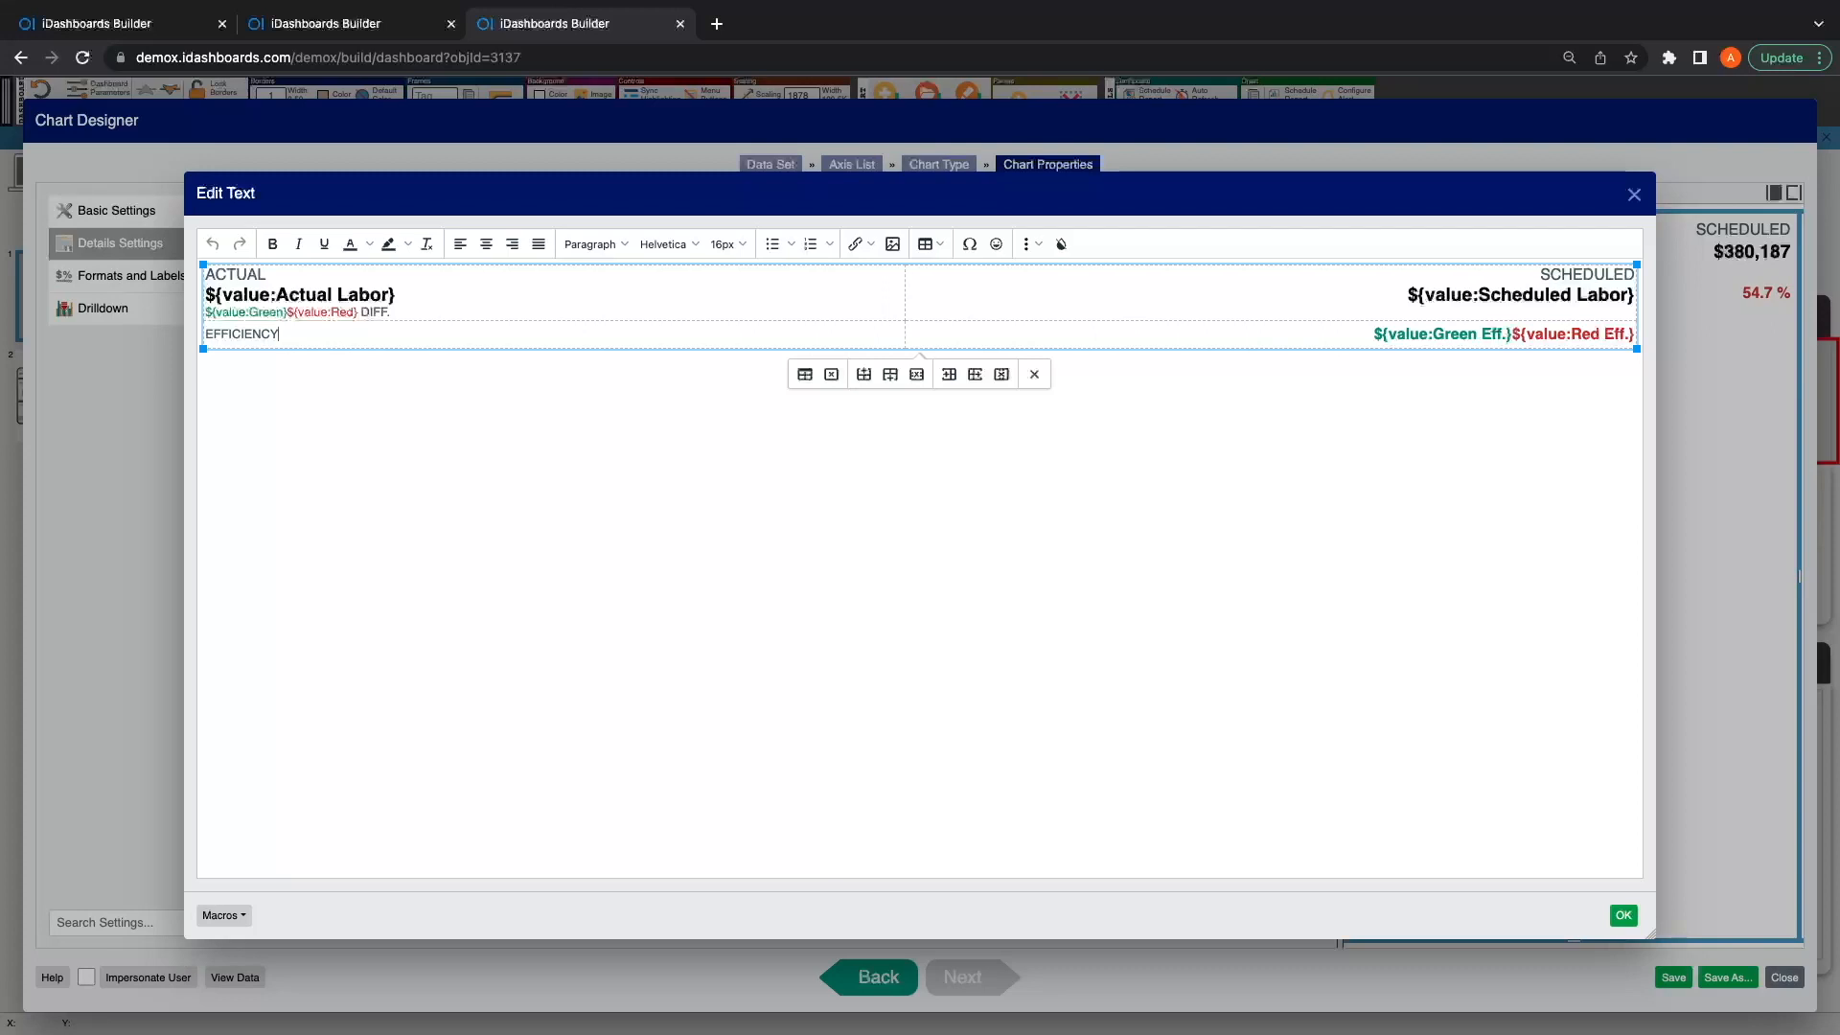
Step: Examine the Green and Red value macros in the rich-text table and browse the available value macros
{"action": "left_click_drag", "start_coordinate": [357, 313], "coordinate": [206, 312]}
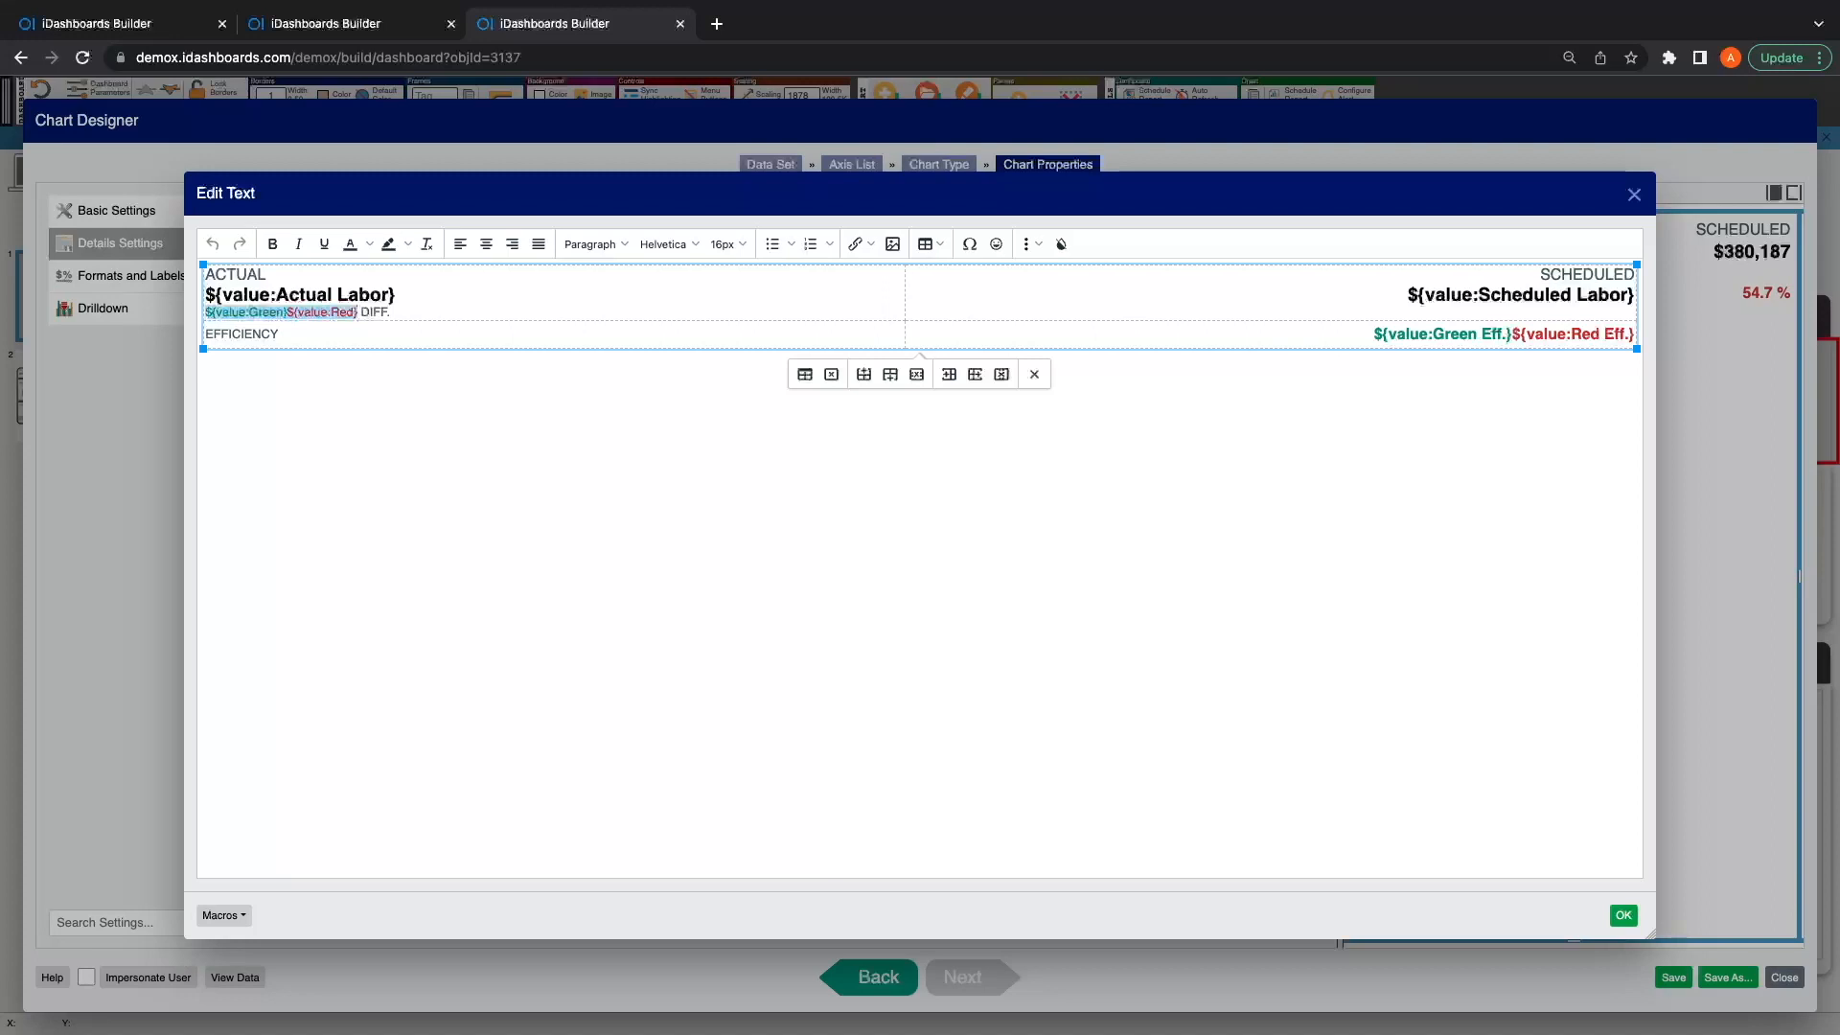
{"action": "left_click", "coordinate": [1634, 335]}
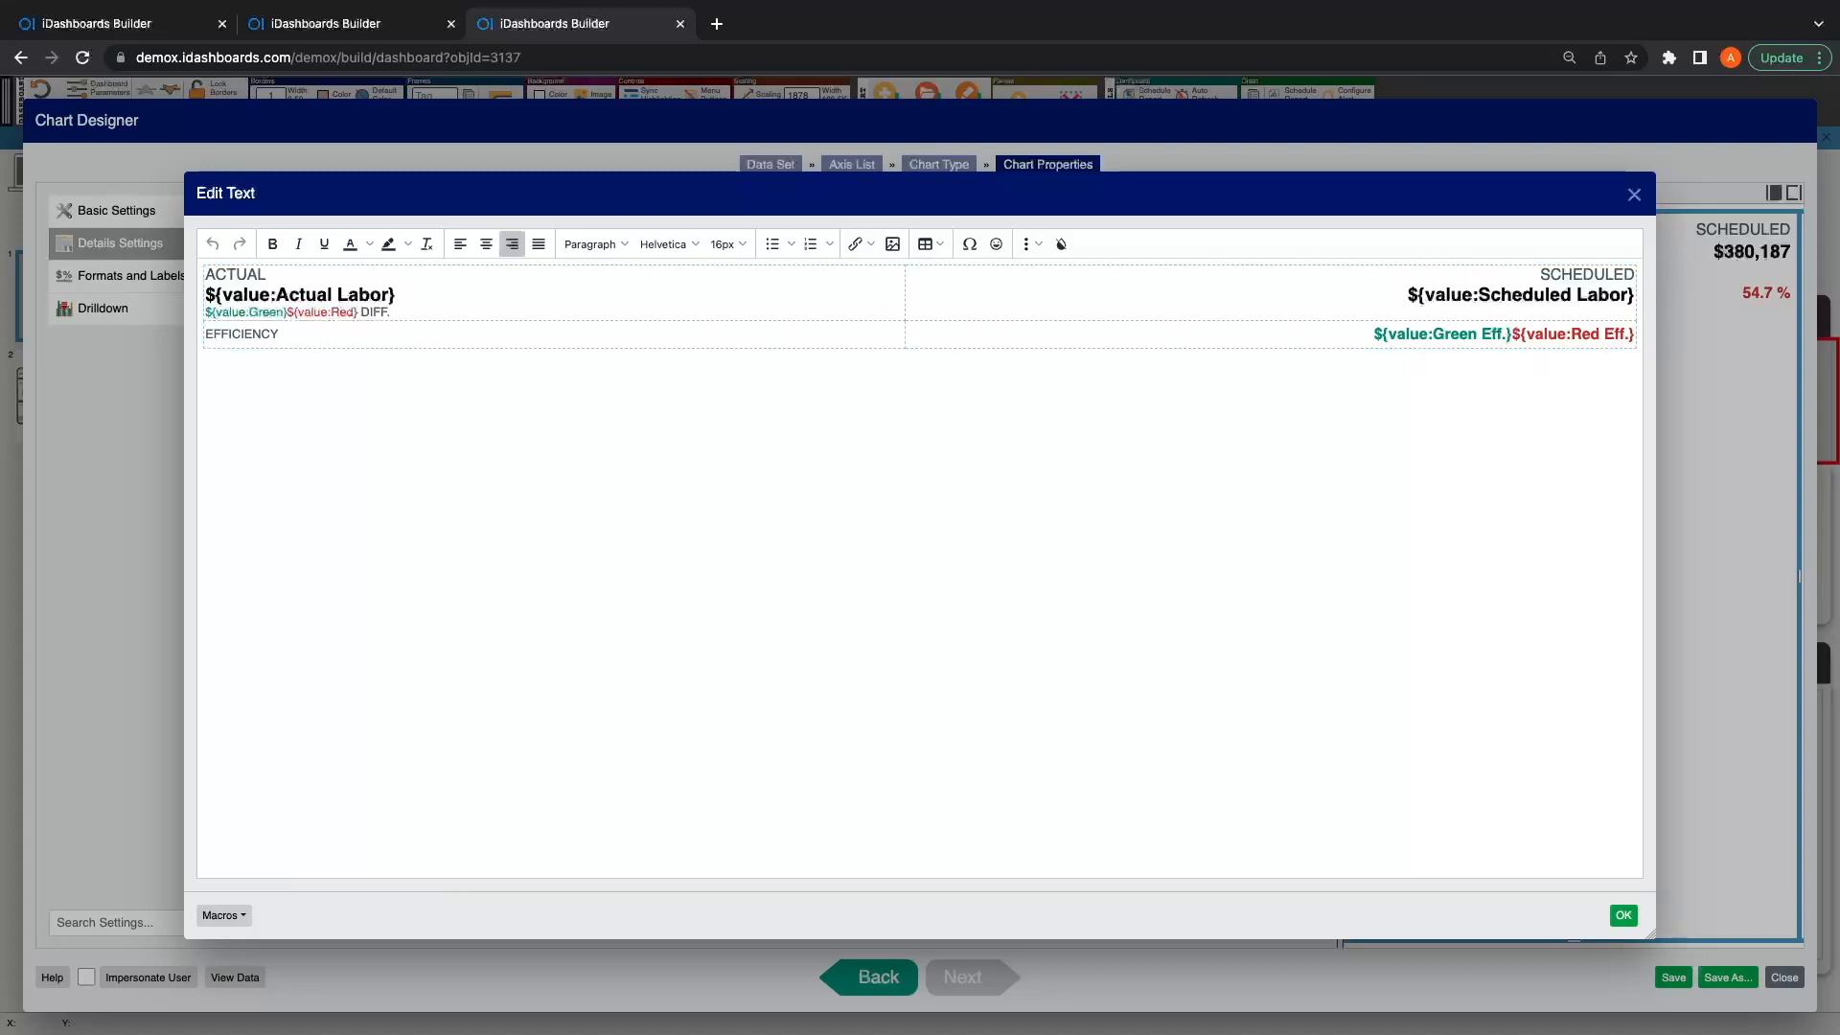
{"action": "left_click", "coordinate": [223, 915]}
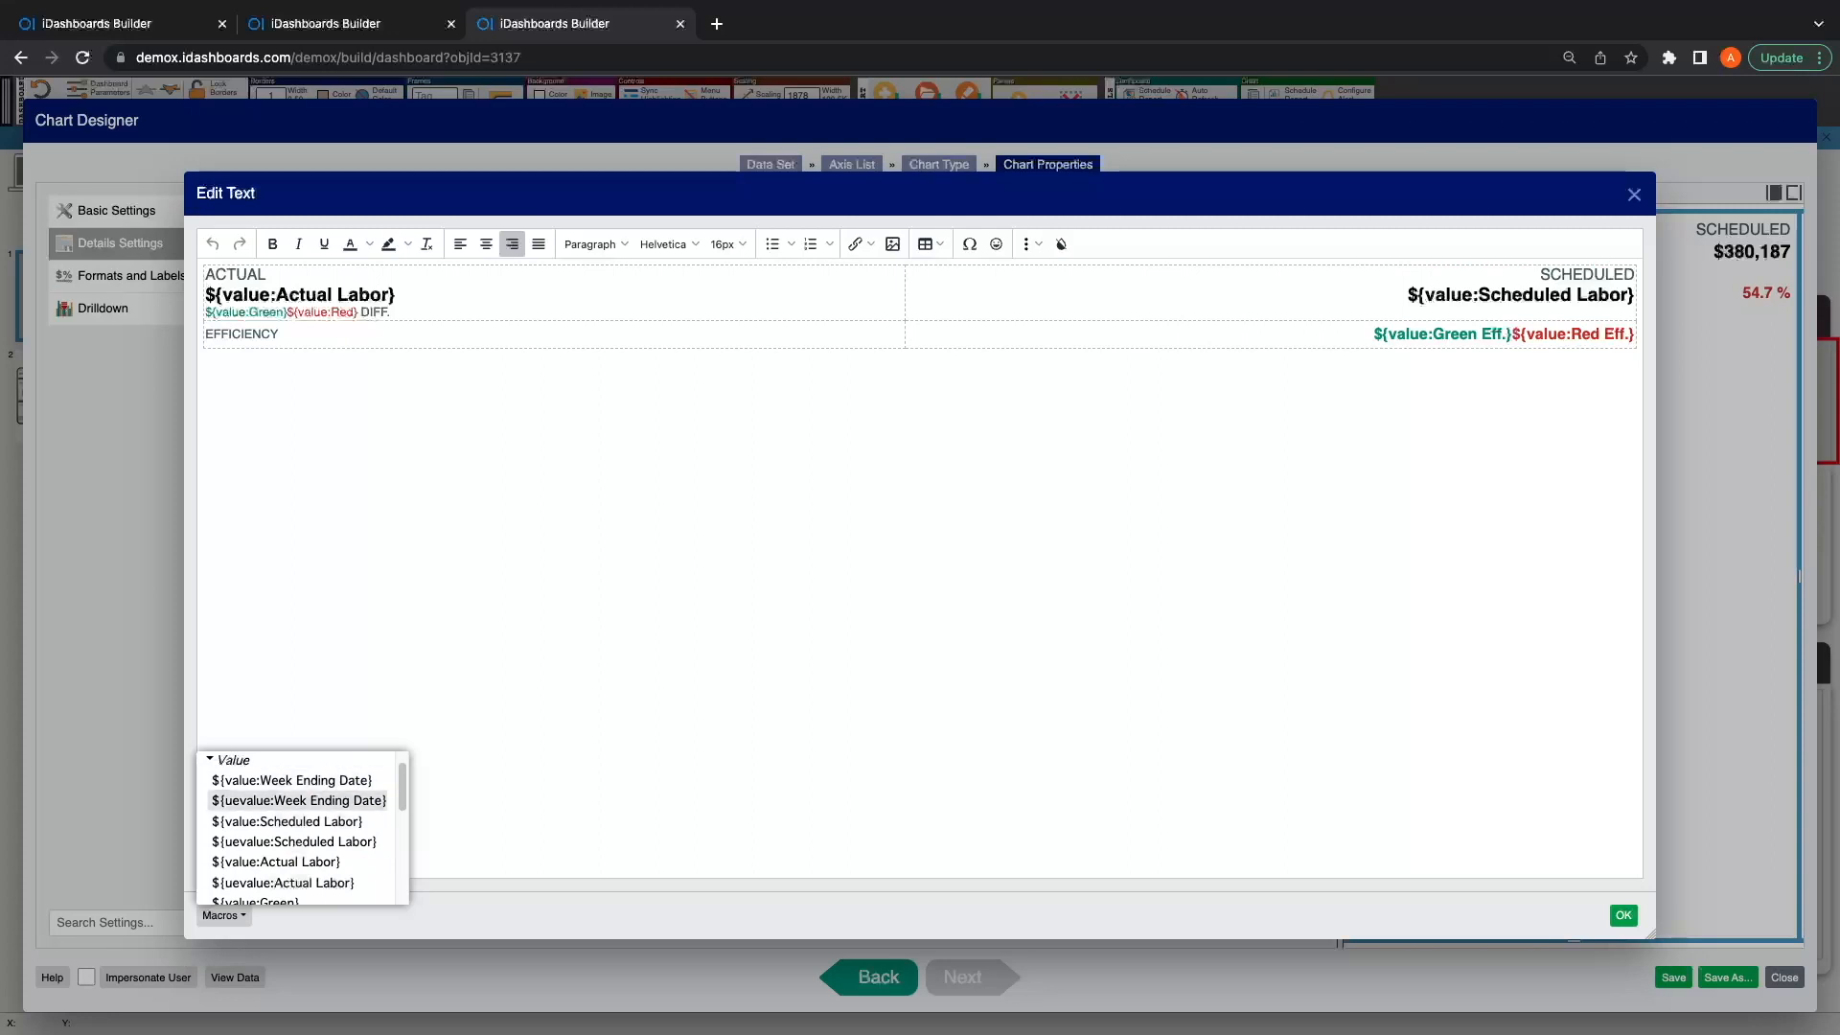
{"action": "scroll", "coordinate": [287, 845], "scroll_direction": "down", "scroll_amount": 1}
{"action": "scroll", "coordinate": [297, 829], "scroll_direction": "down", "scroll_amount": 1}
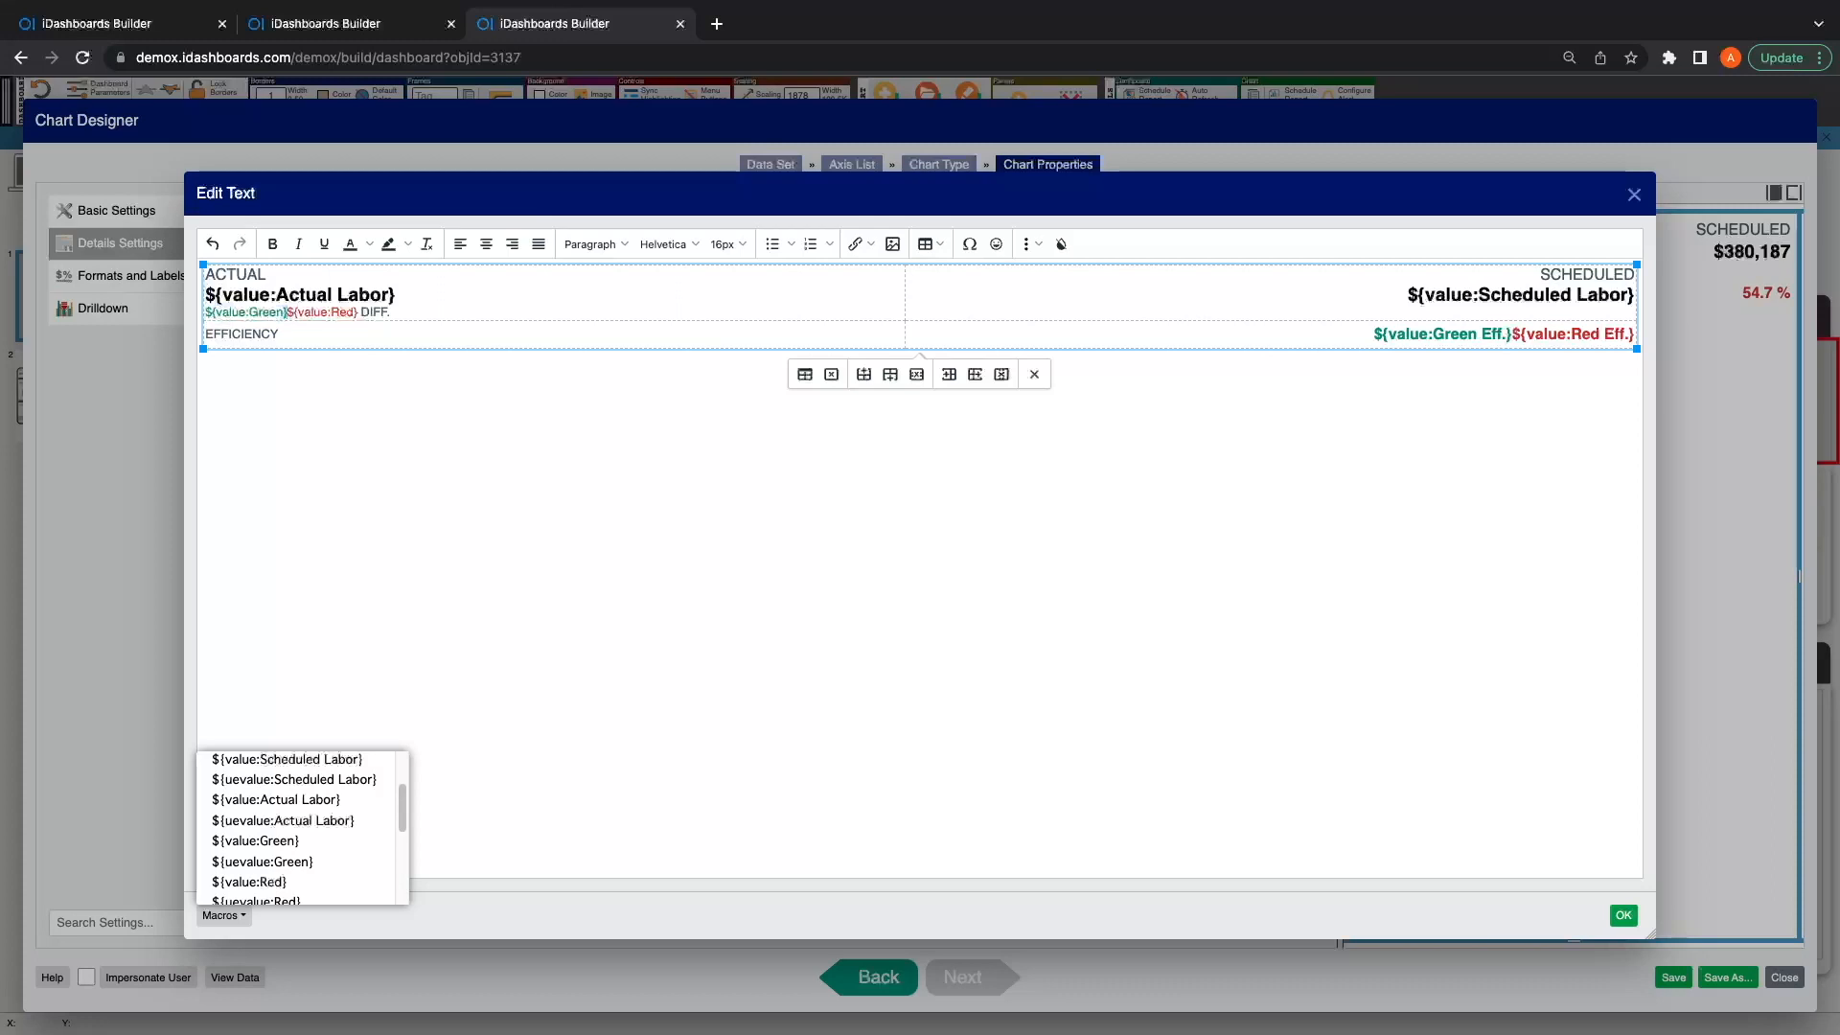
Step: Review how the ACTUAL label, Actual Labor value, DIFF. line and EFFICIENCY label are formatted in the rich-text table
{"action": "left_click_drag", "start_coordinate": [285, 312], "coordinate": [202, 311]}
{"action": "left_click", "coordinate": [257, 295]}
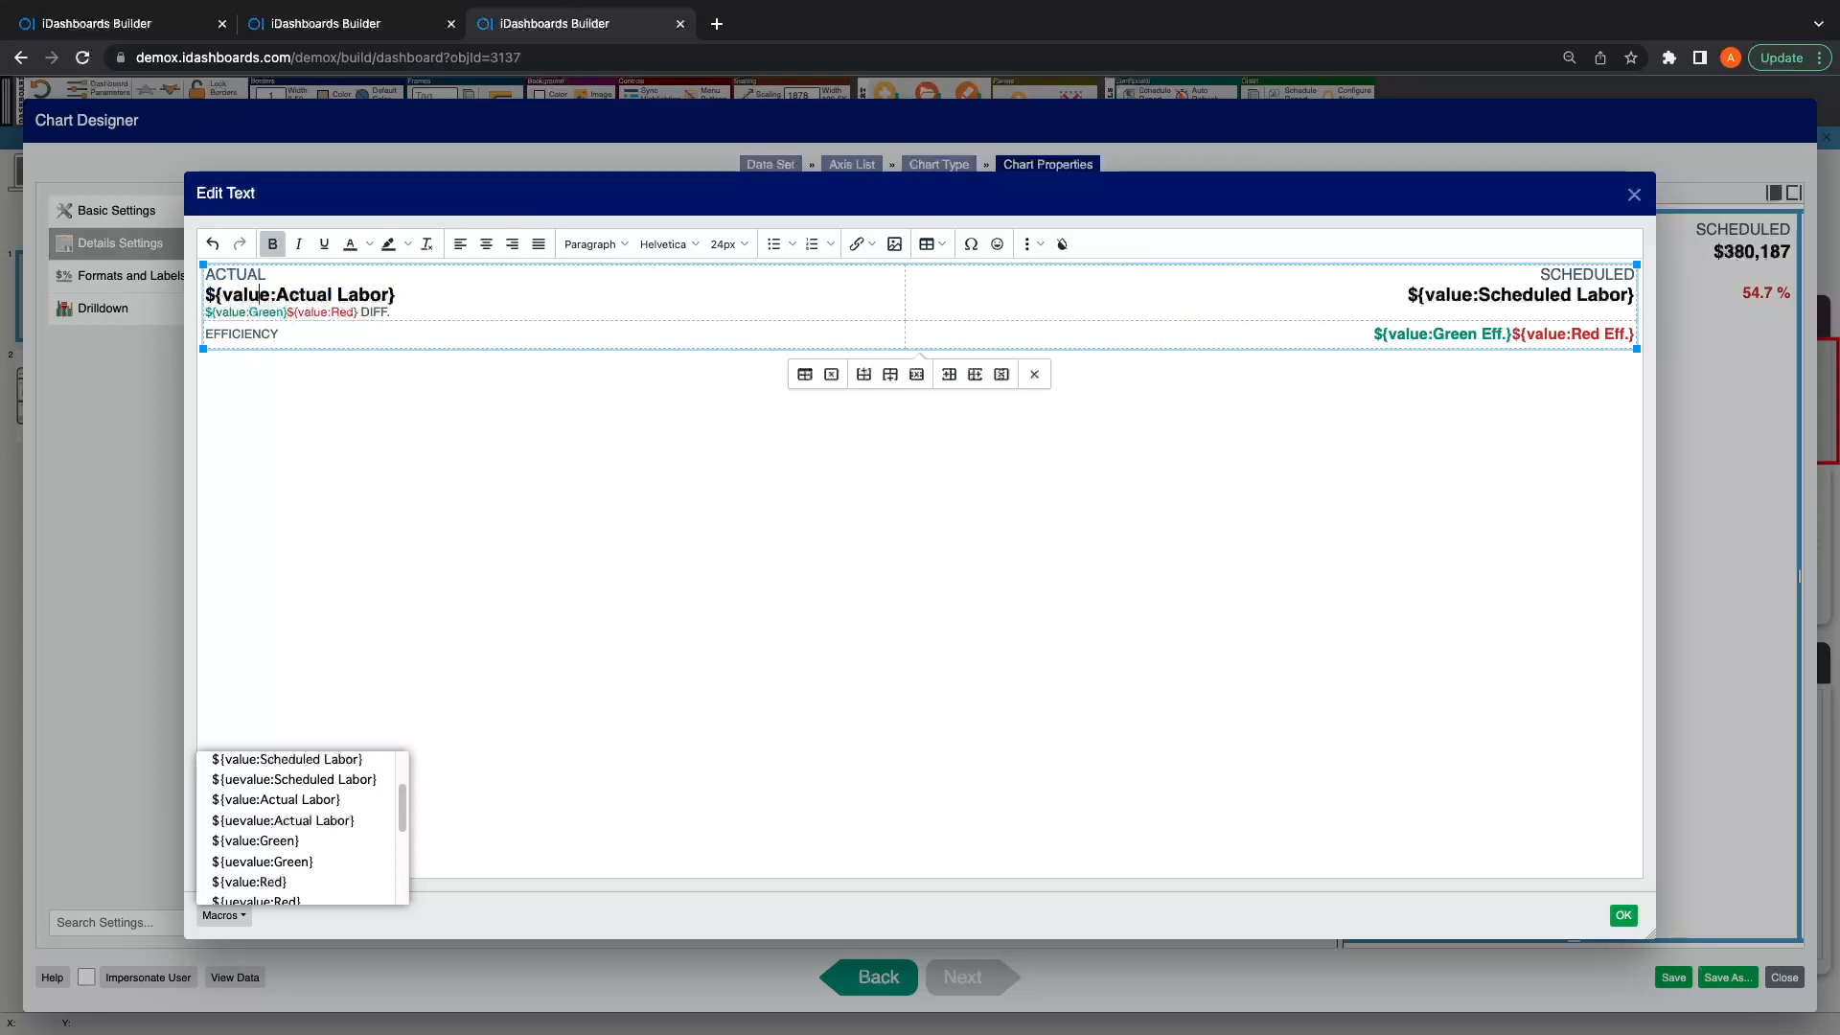
{"action": "left_click", "coordinate": [279, 334]}
{"action": "left_click_drag", "start_coordinate": [268, 275], "coordinate": [204, 274]}
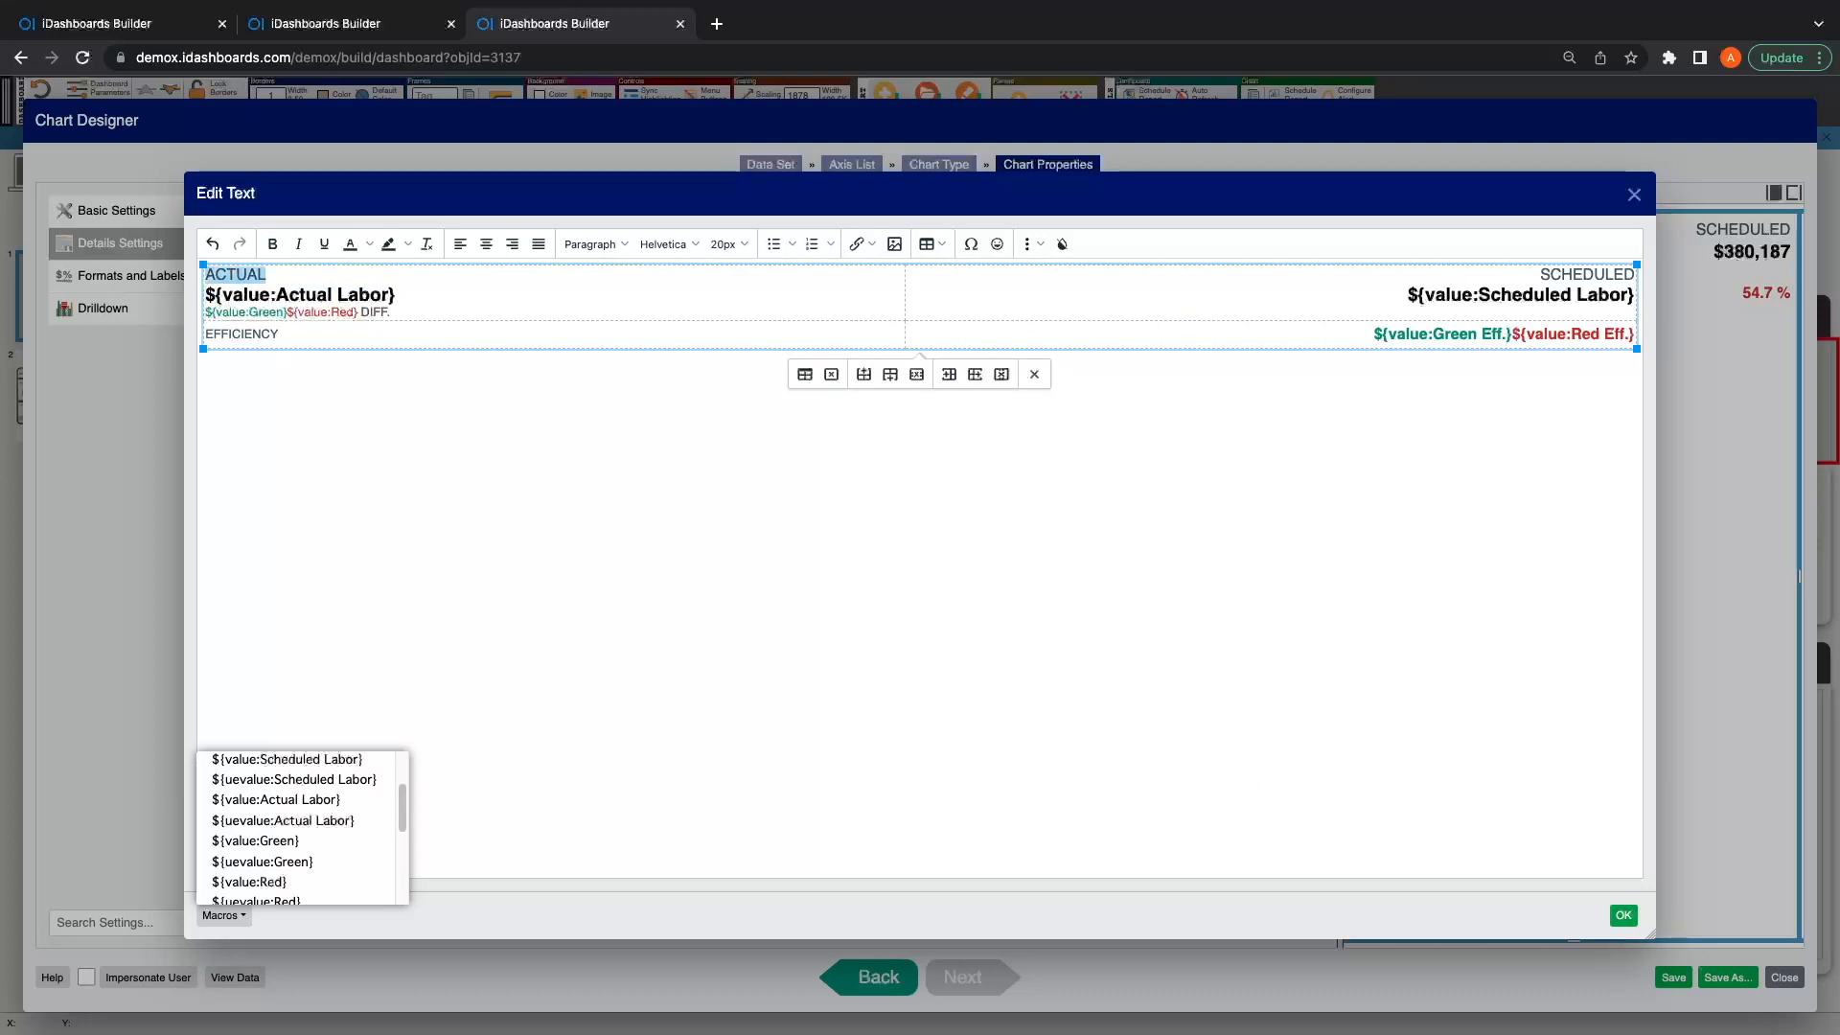
{"action": "left_click_drag", "start_coordinate": [396, 295], "coordinate": [248, 295]}
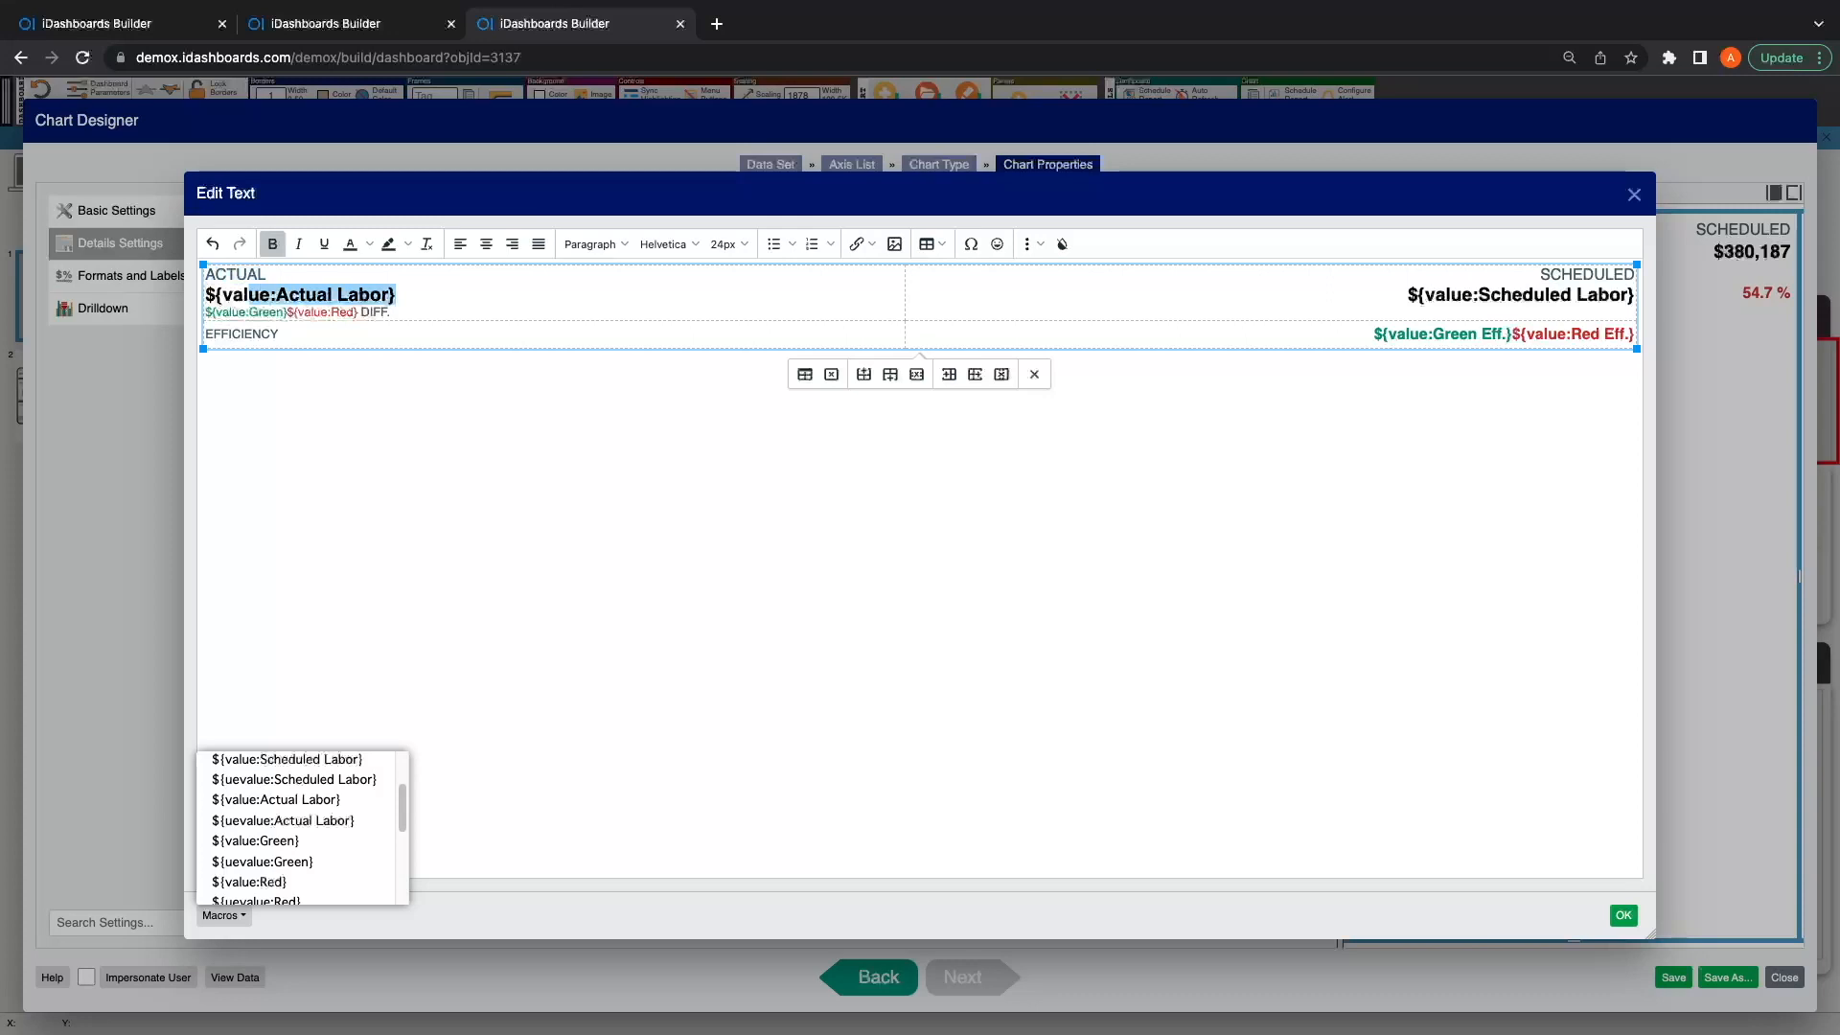
{"action": "left_click", "coordinate": [300, 294]}
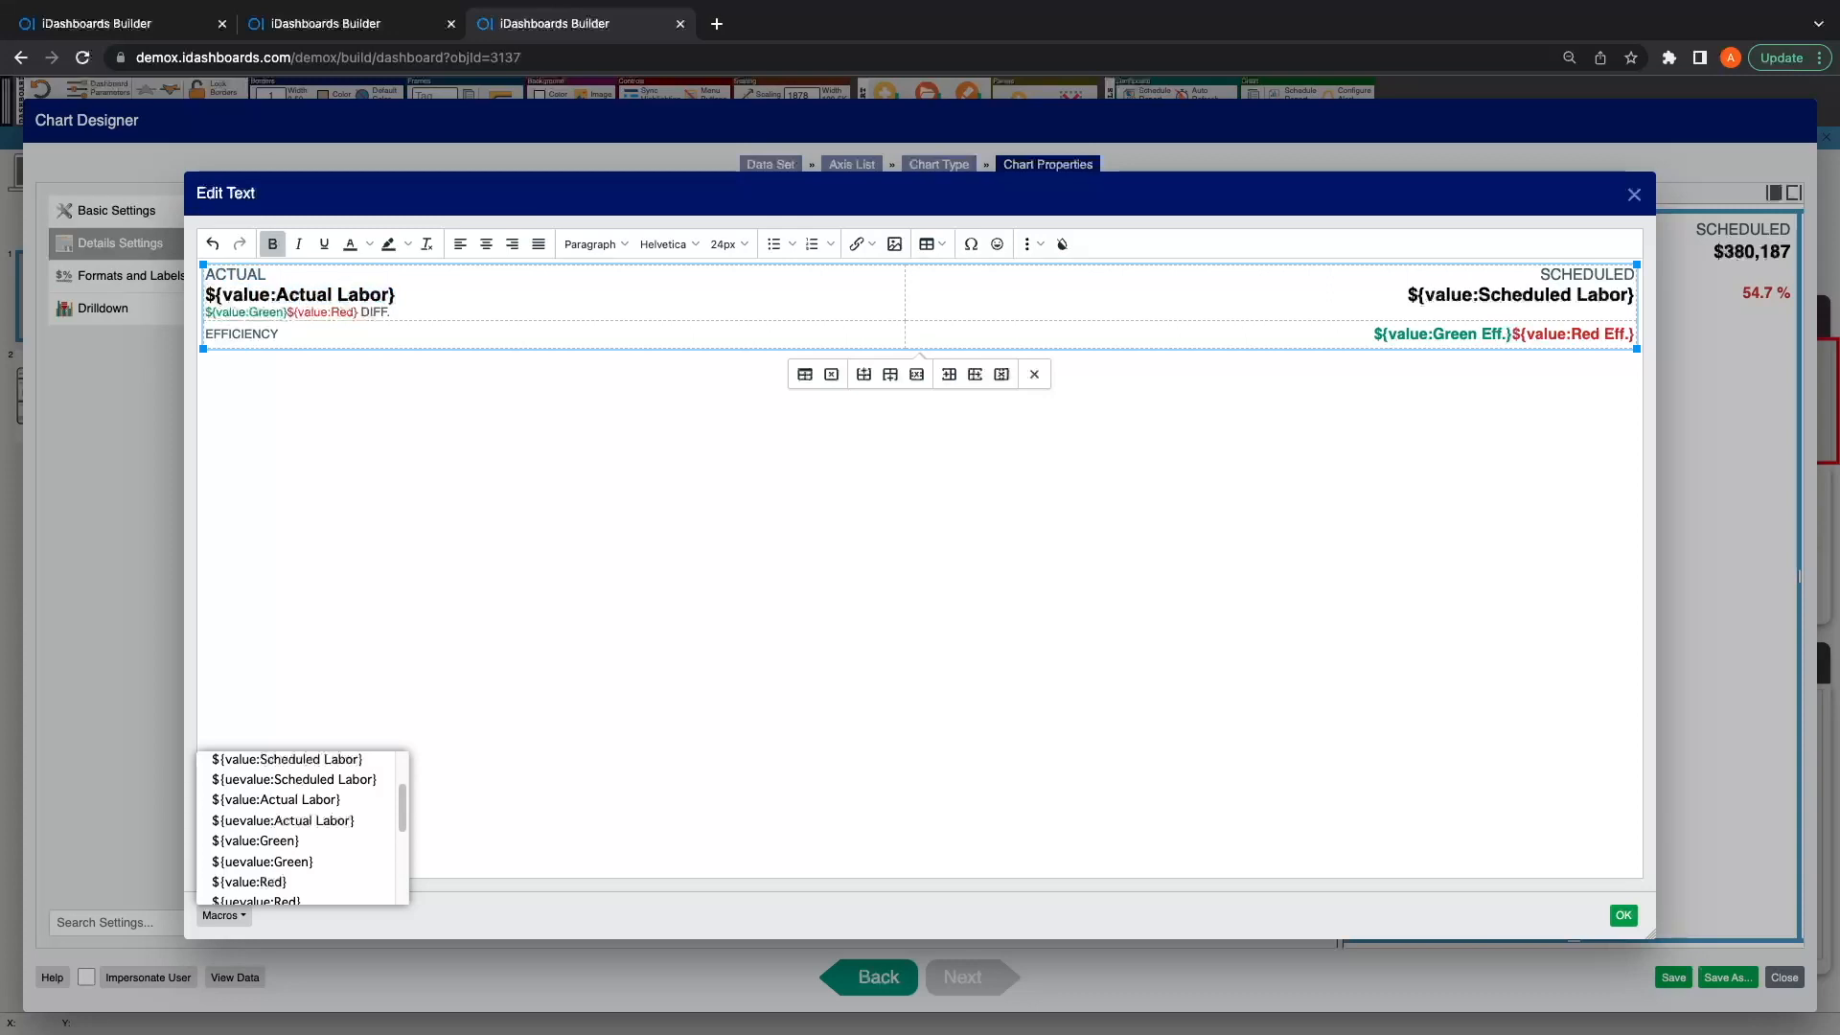
{"action": "left_click_drag", "start_coordinate": [391, 312], "coordinate": [204, 313]}
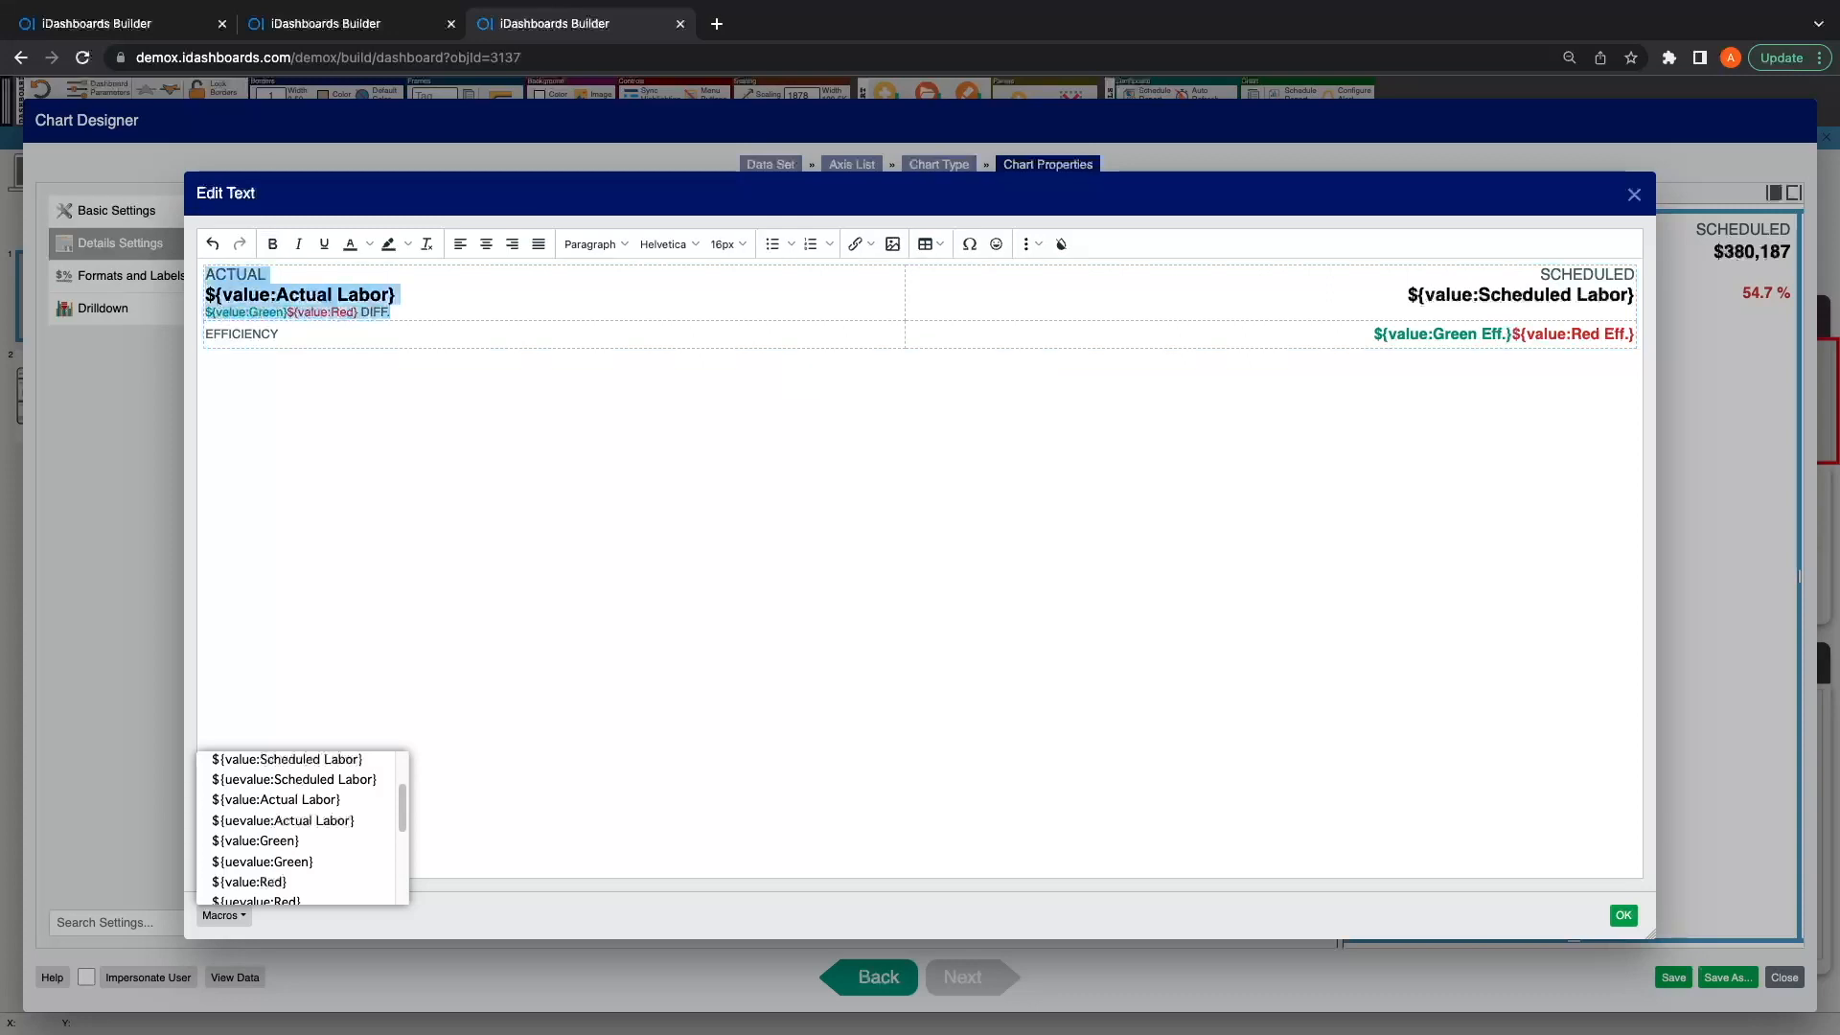
{"action": "left_click", "coordinate": [238, 312]}
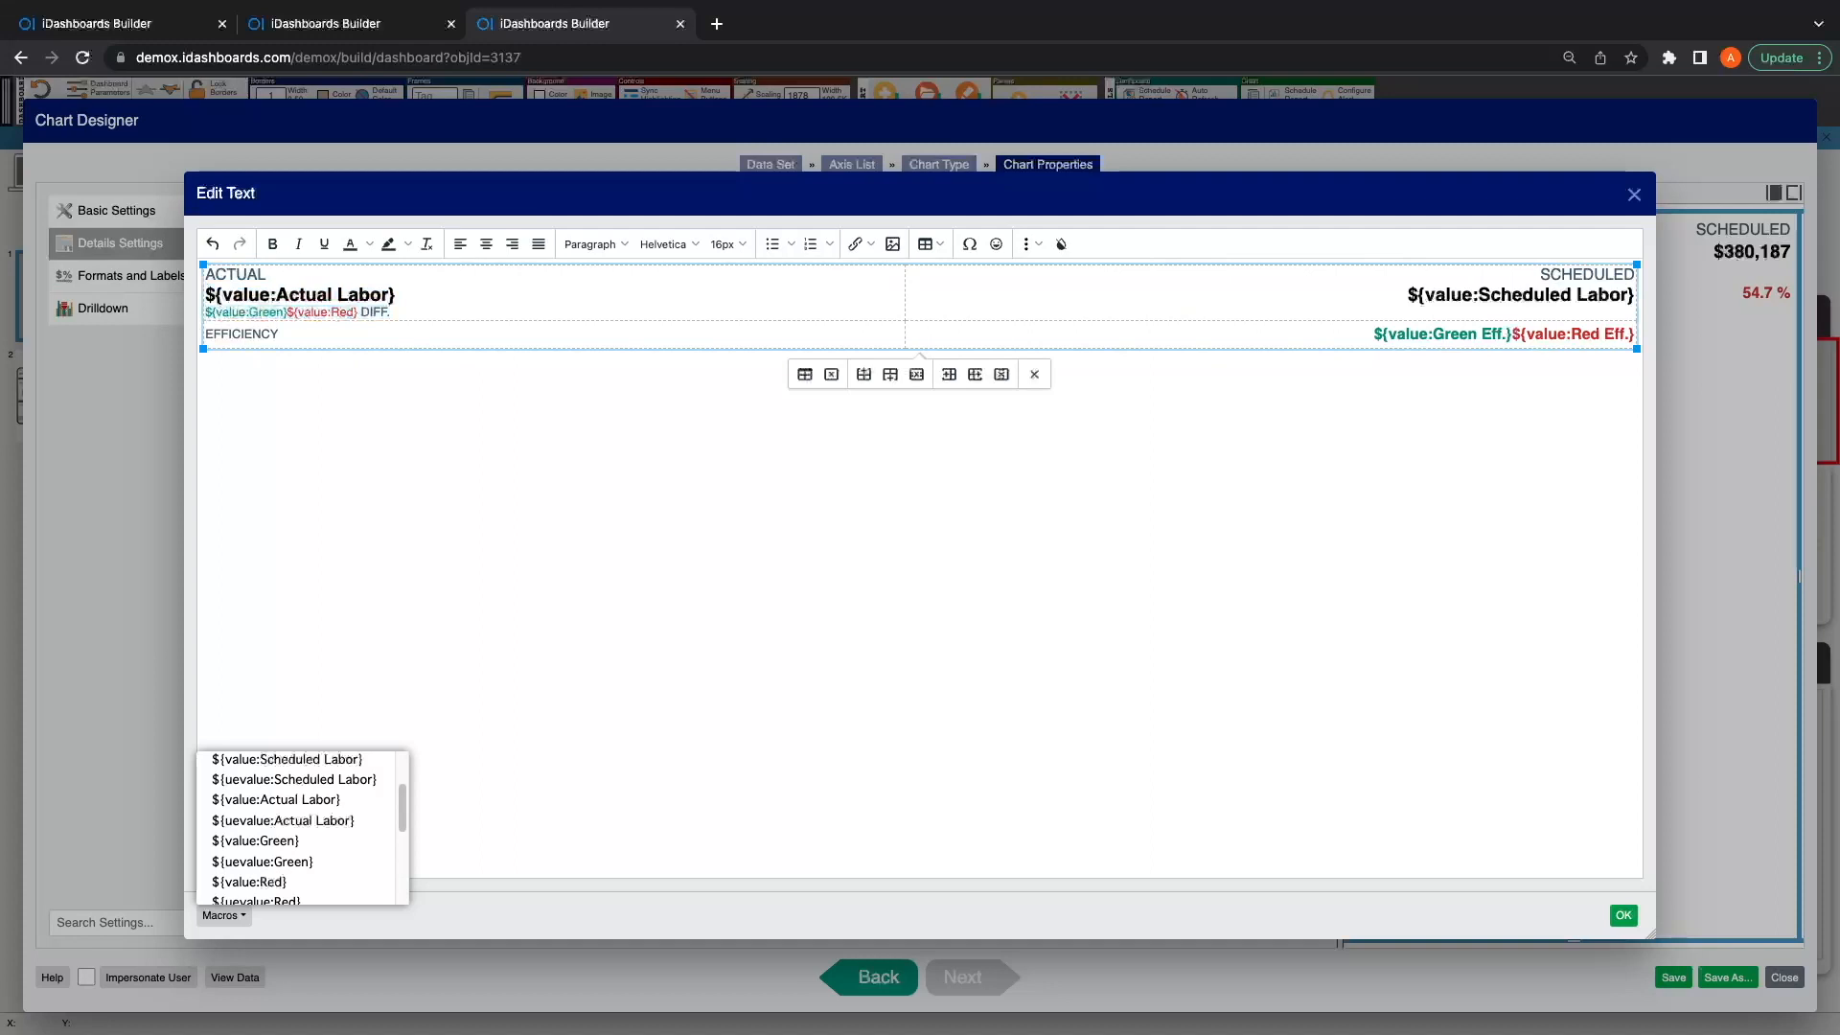
{"action": "left_click_drag", "start_coordinate": [279, 333], "coordinate": [252, 333]}
{"action": "left_click", "coordinate": [269, 333]}
{"action": "left_click", "coordinate": [395, 295]}
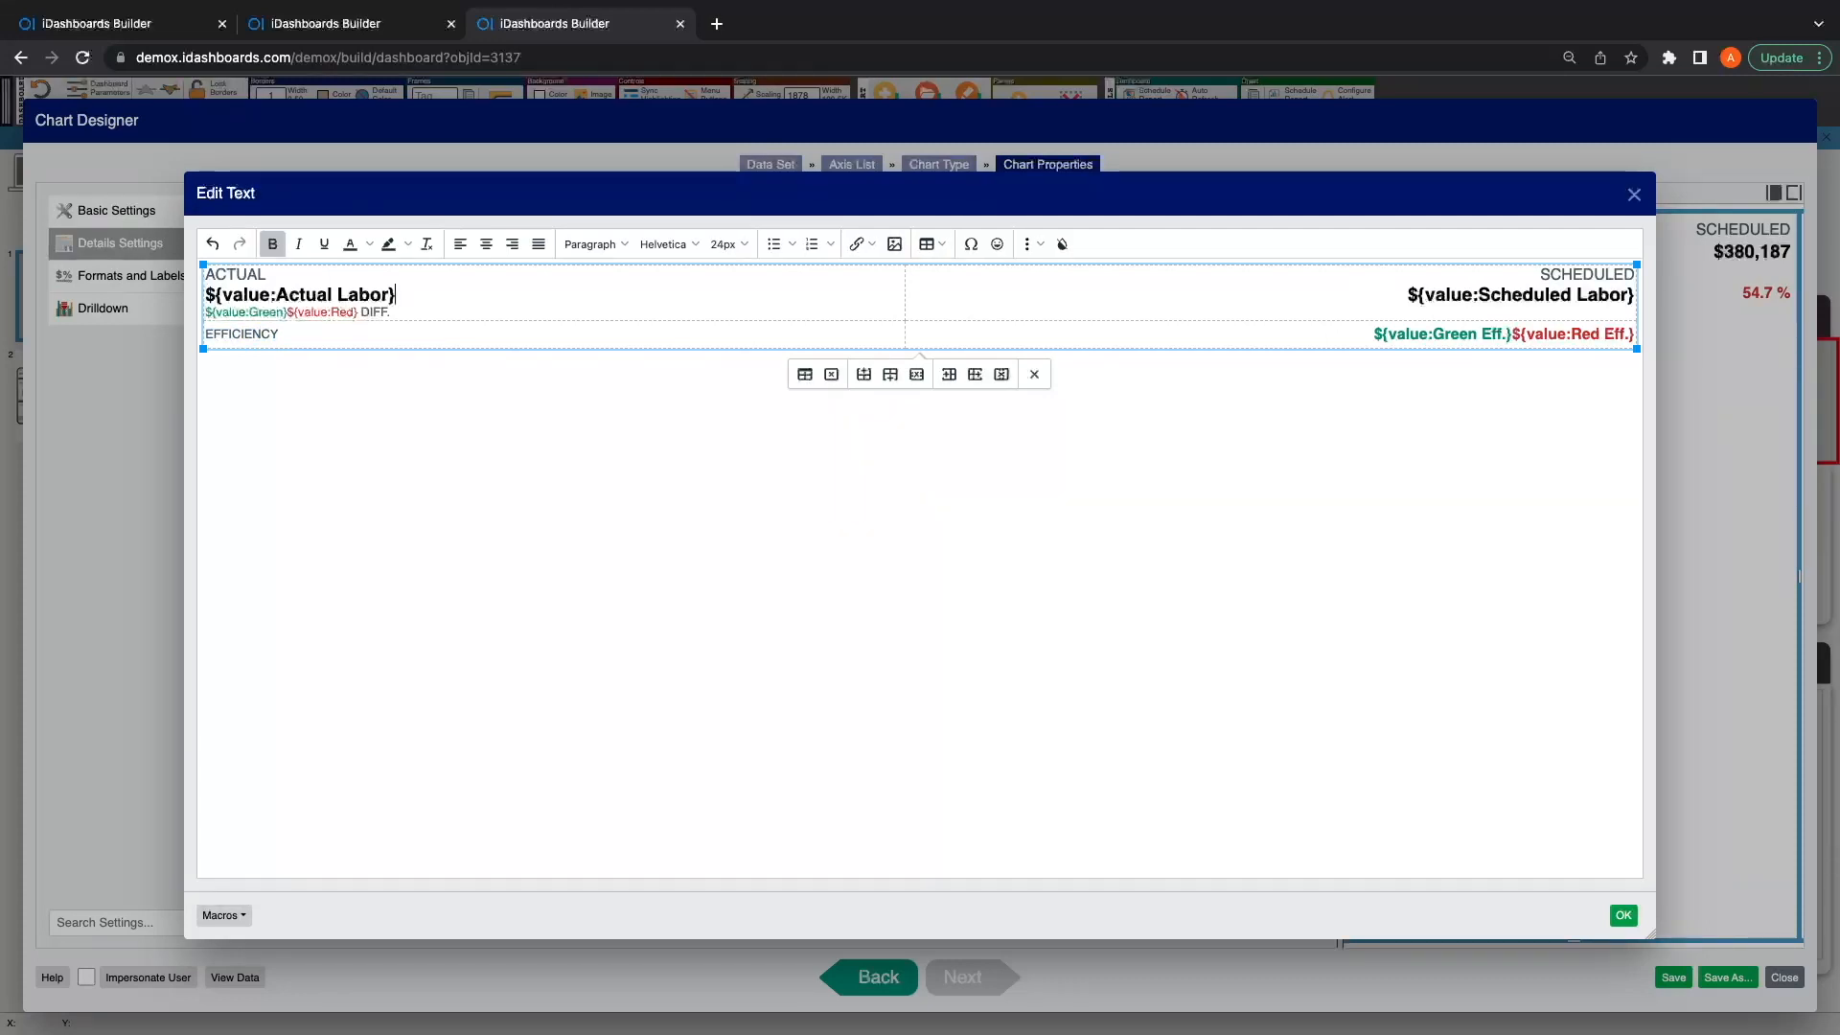
Step: Check the border width setting in the rich-text table's properties without changing it
{"action": "left_click", "coordinate": [931, 243]}
{"action": "left_click", "coordinate": [958, 382]}
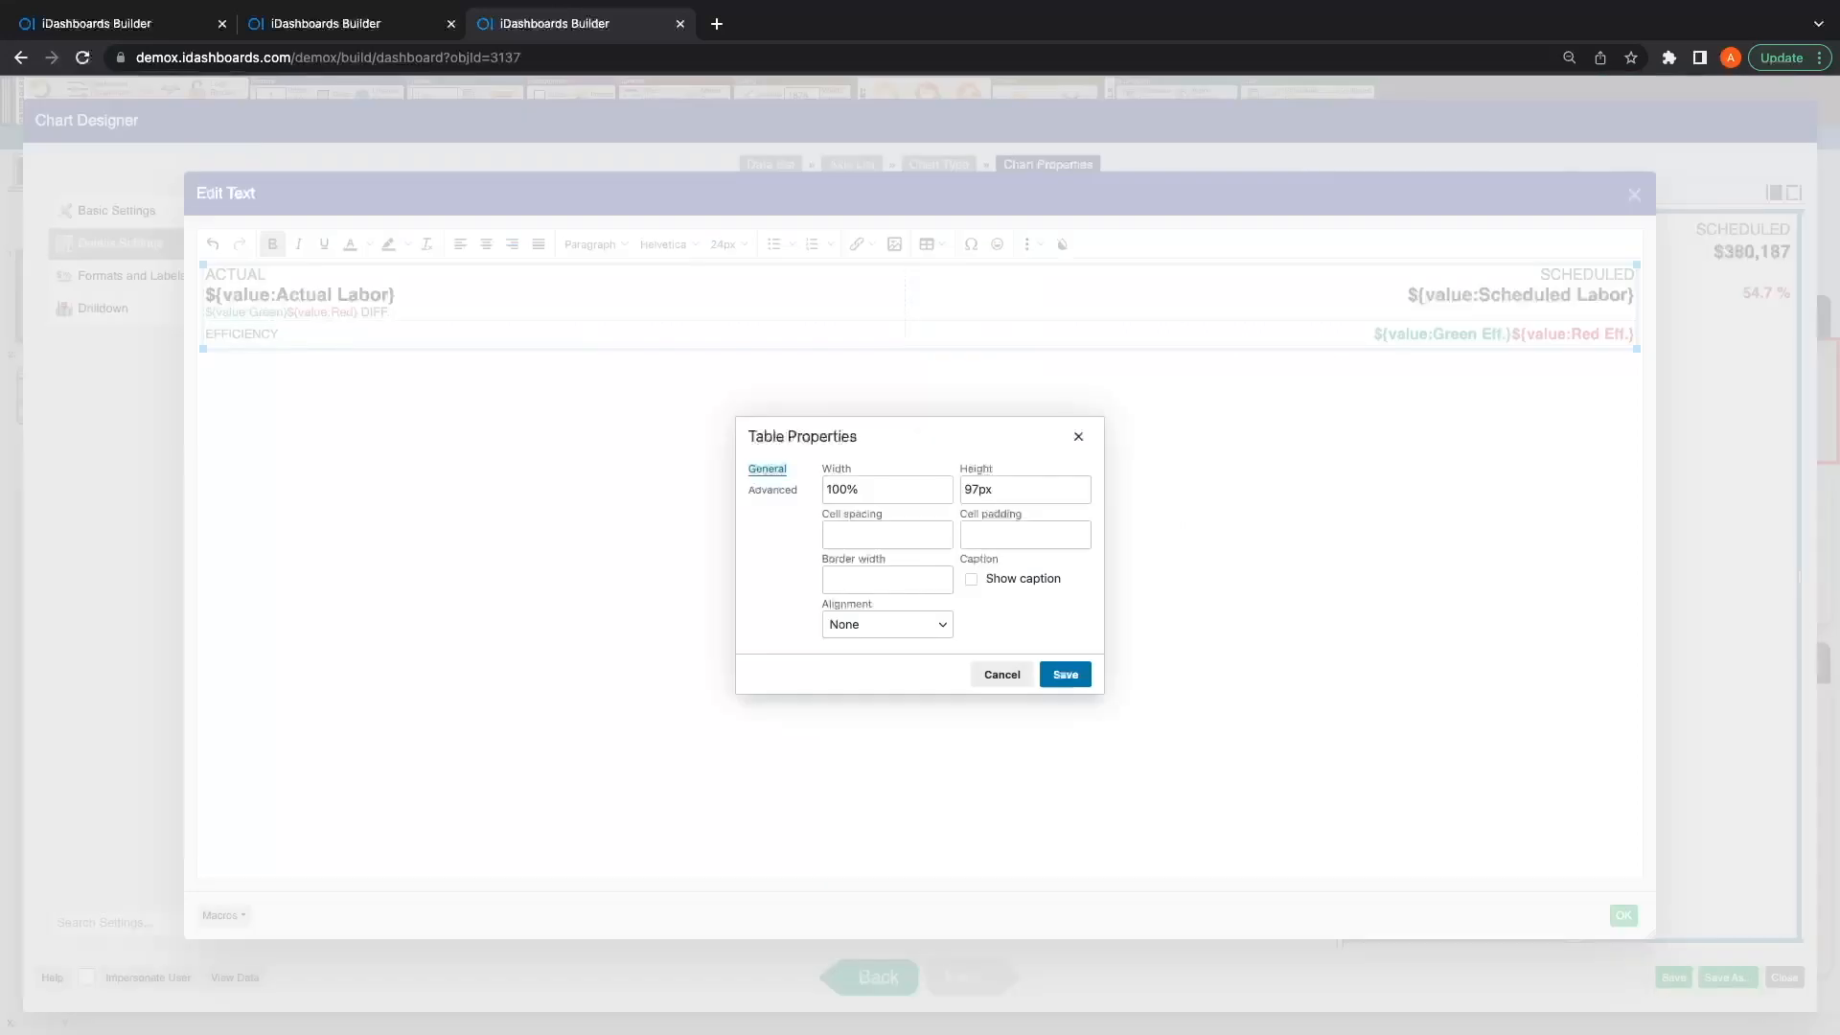
{"action": "left_click", "coordinate": [887, 579]}
{"action": "key", "text": "Escape"}
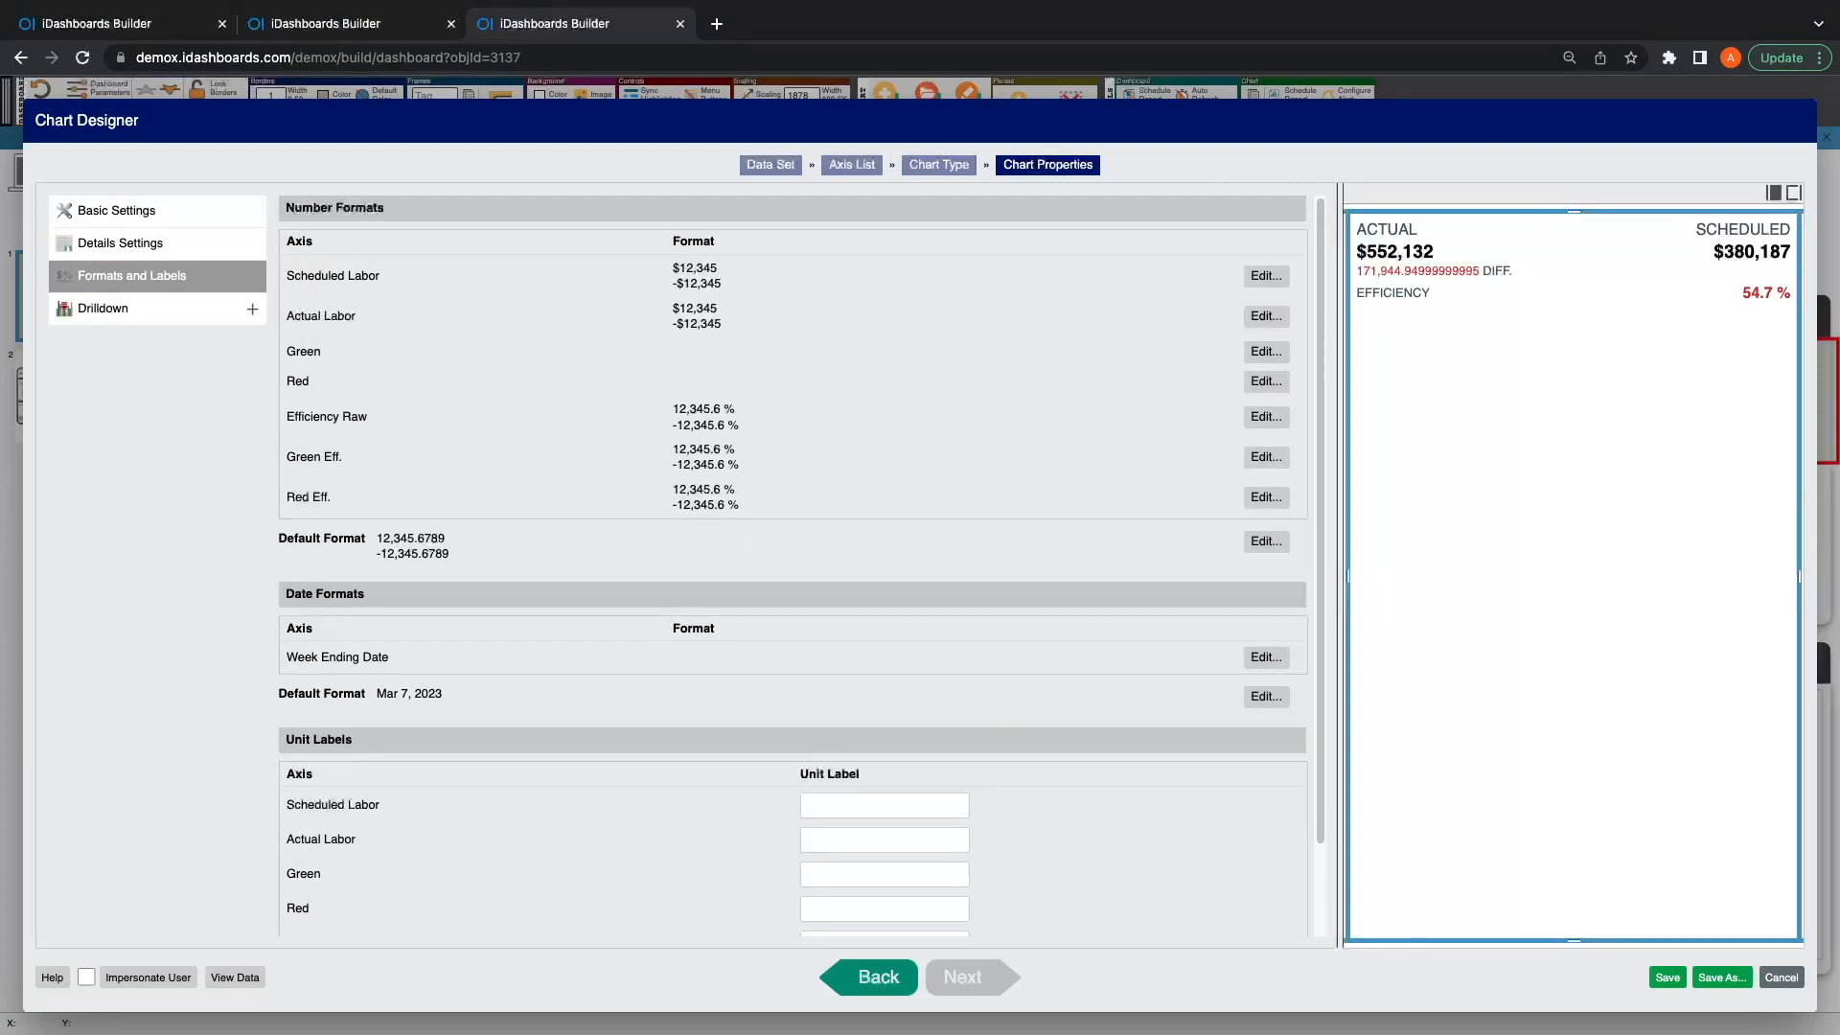
Step: Format the Red axis with 0 decimal places, Nearest rounding, the unit symbol "↘ $" before the number and no number abbreviation
{"action": "left_click", "coordinate": [1266, 352]}
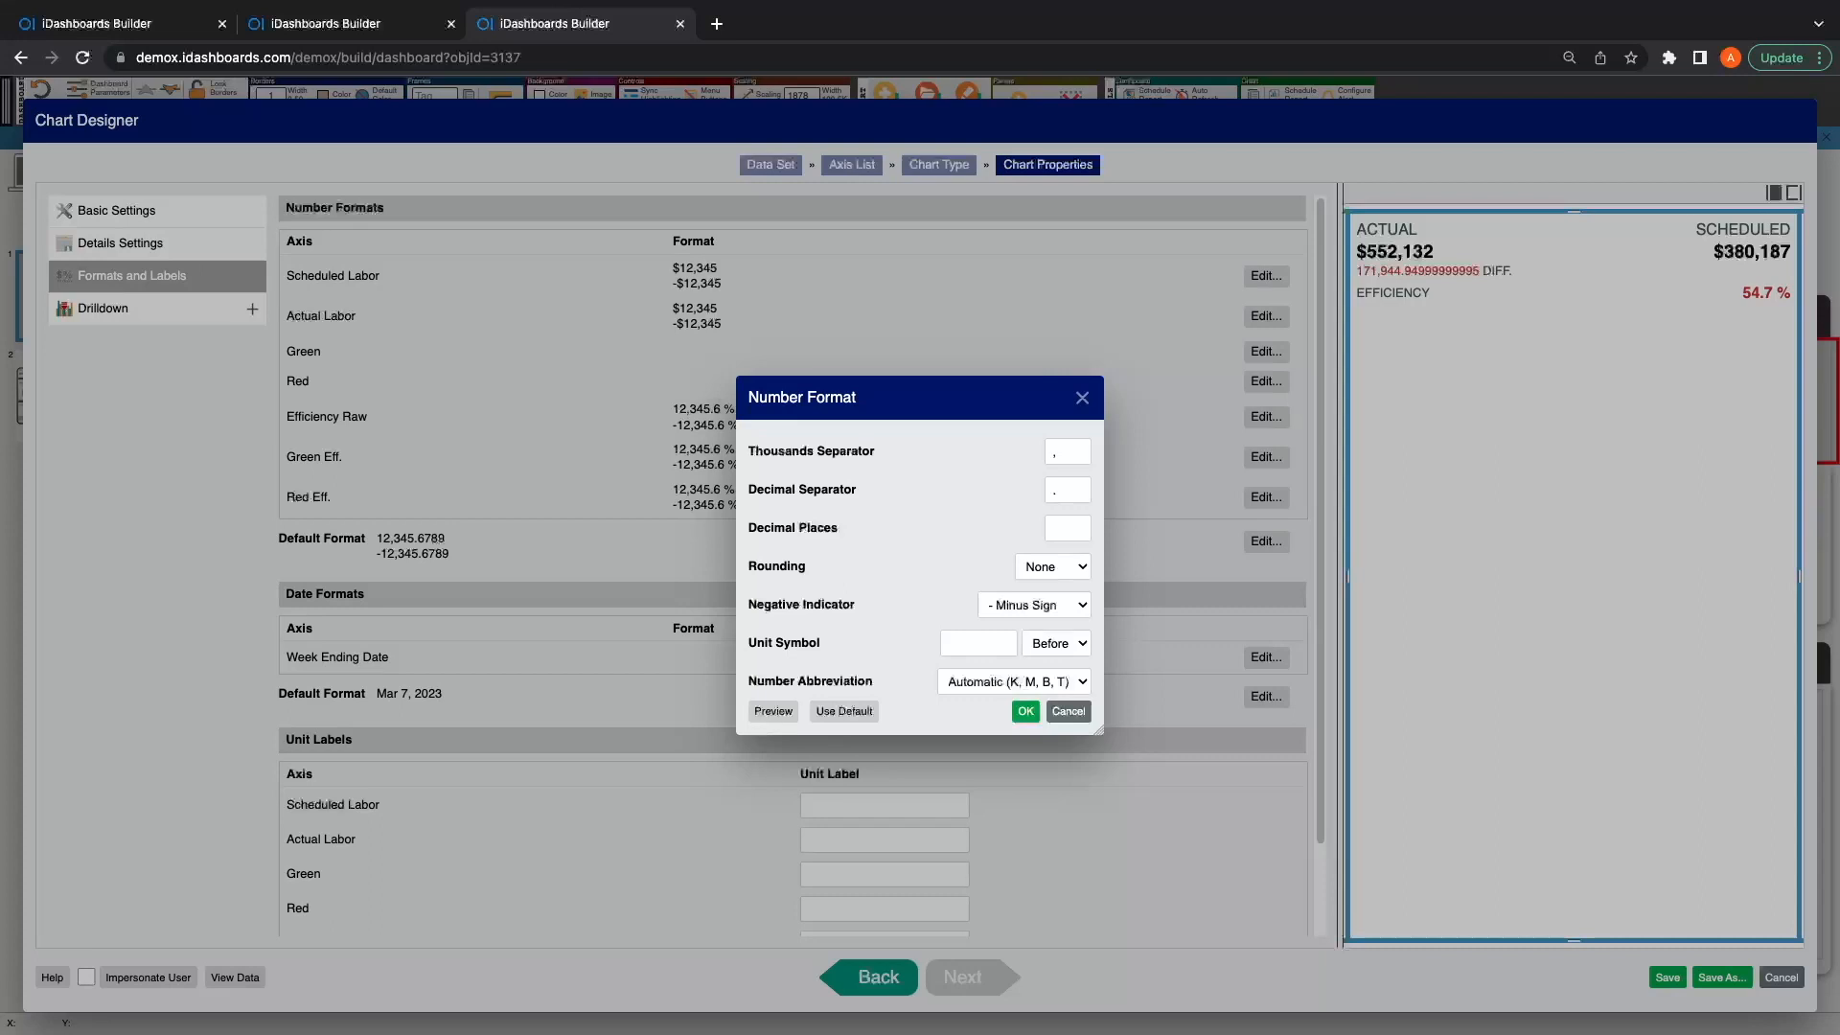
{"action": "left_click", "coordinate": [1068, 528]}
{"action": "type", "text": "0"}
{"action": "key", "text": "Tab"}
{"action": "left_click", "coordinate": [1052, 585]}
{"action": "left_click", "coordinate": [979, 643]}
{"action": "type", "text": "$"}
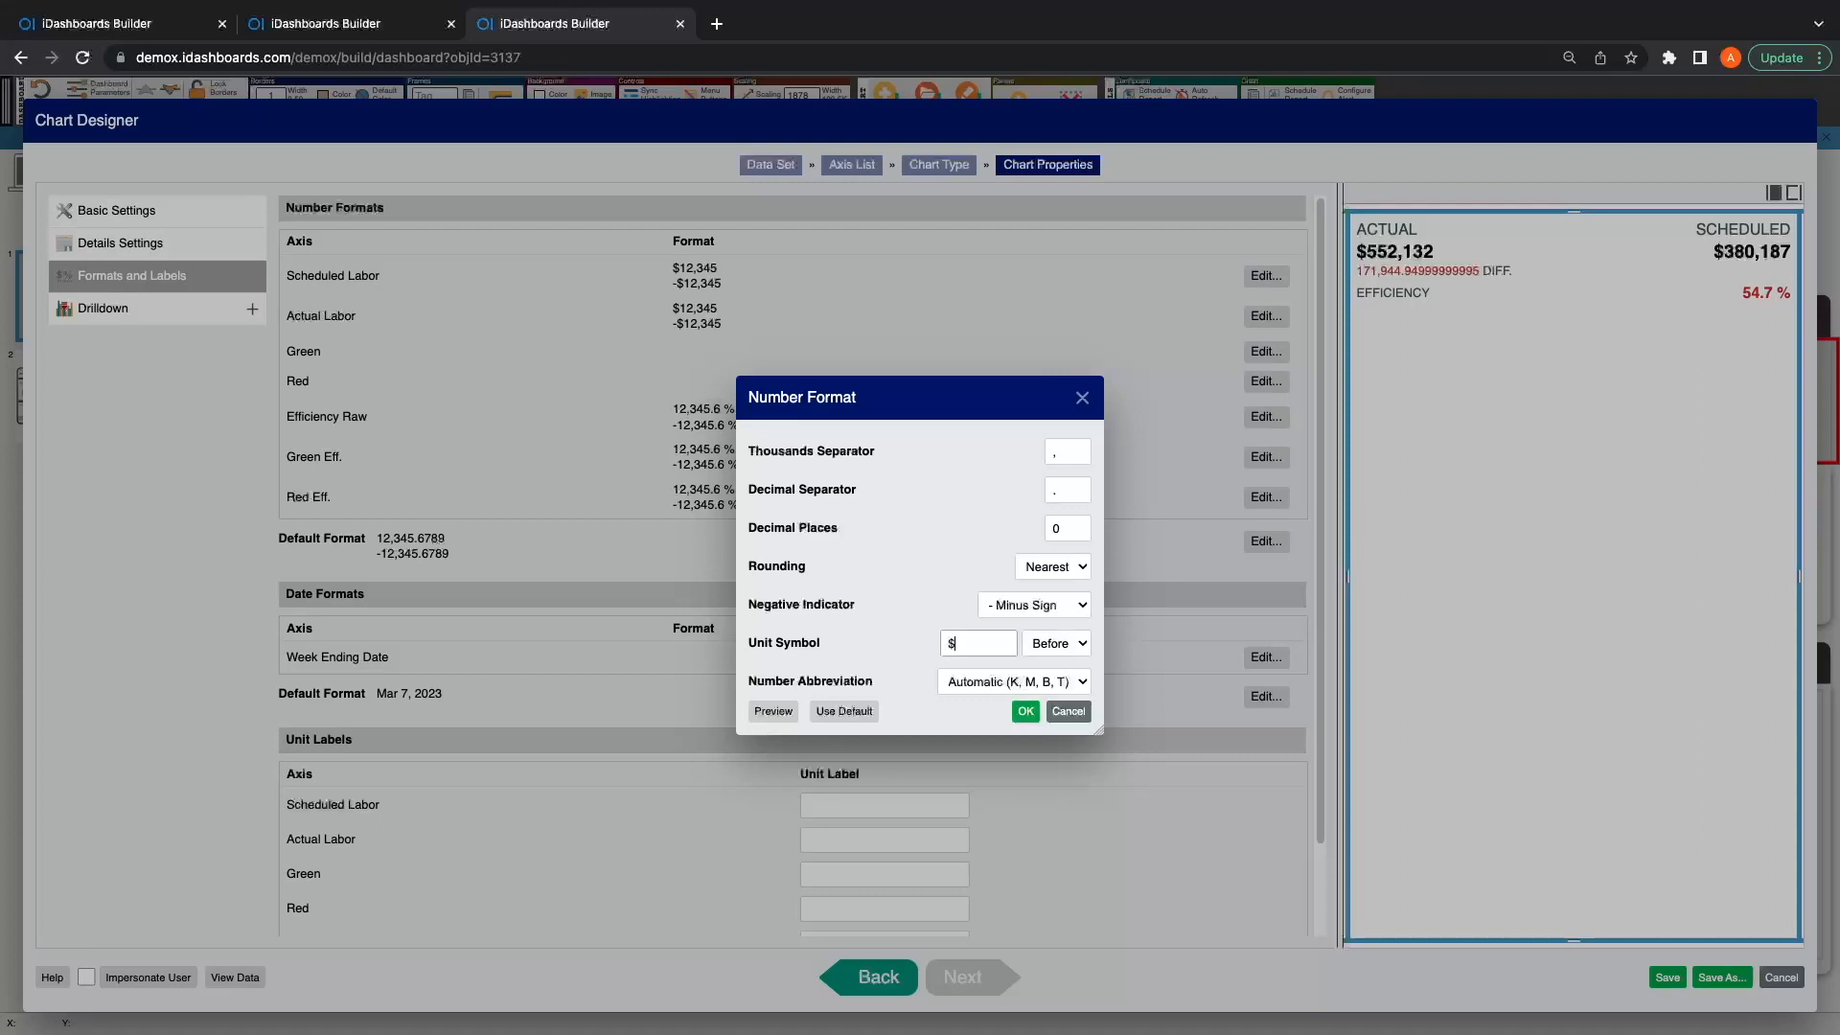
{"action": "type", "text": "↘"}
{"action": "left_click", "coordinate": [1013, 682]}
{"action": "left_click", "coordinate": [996, 661]}
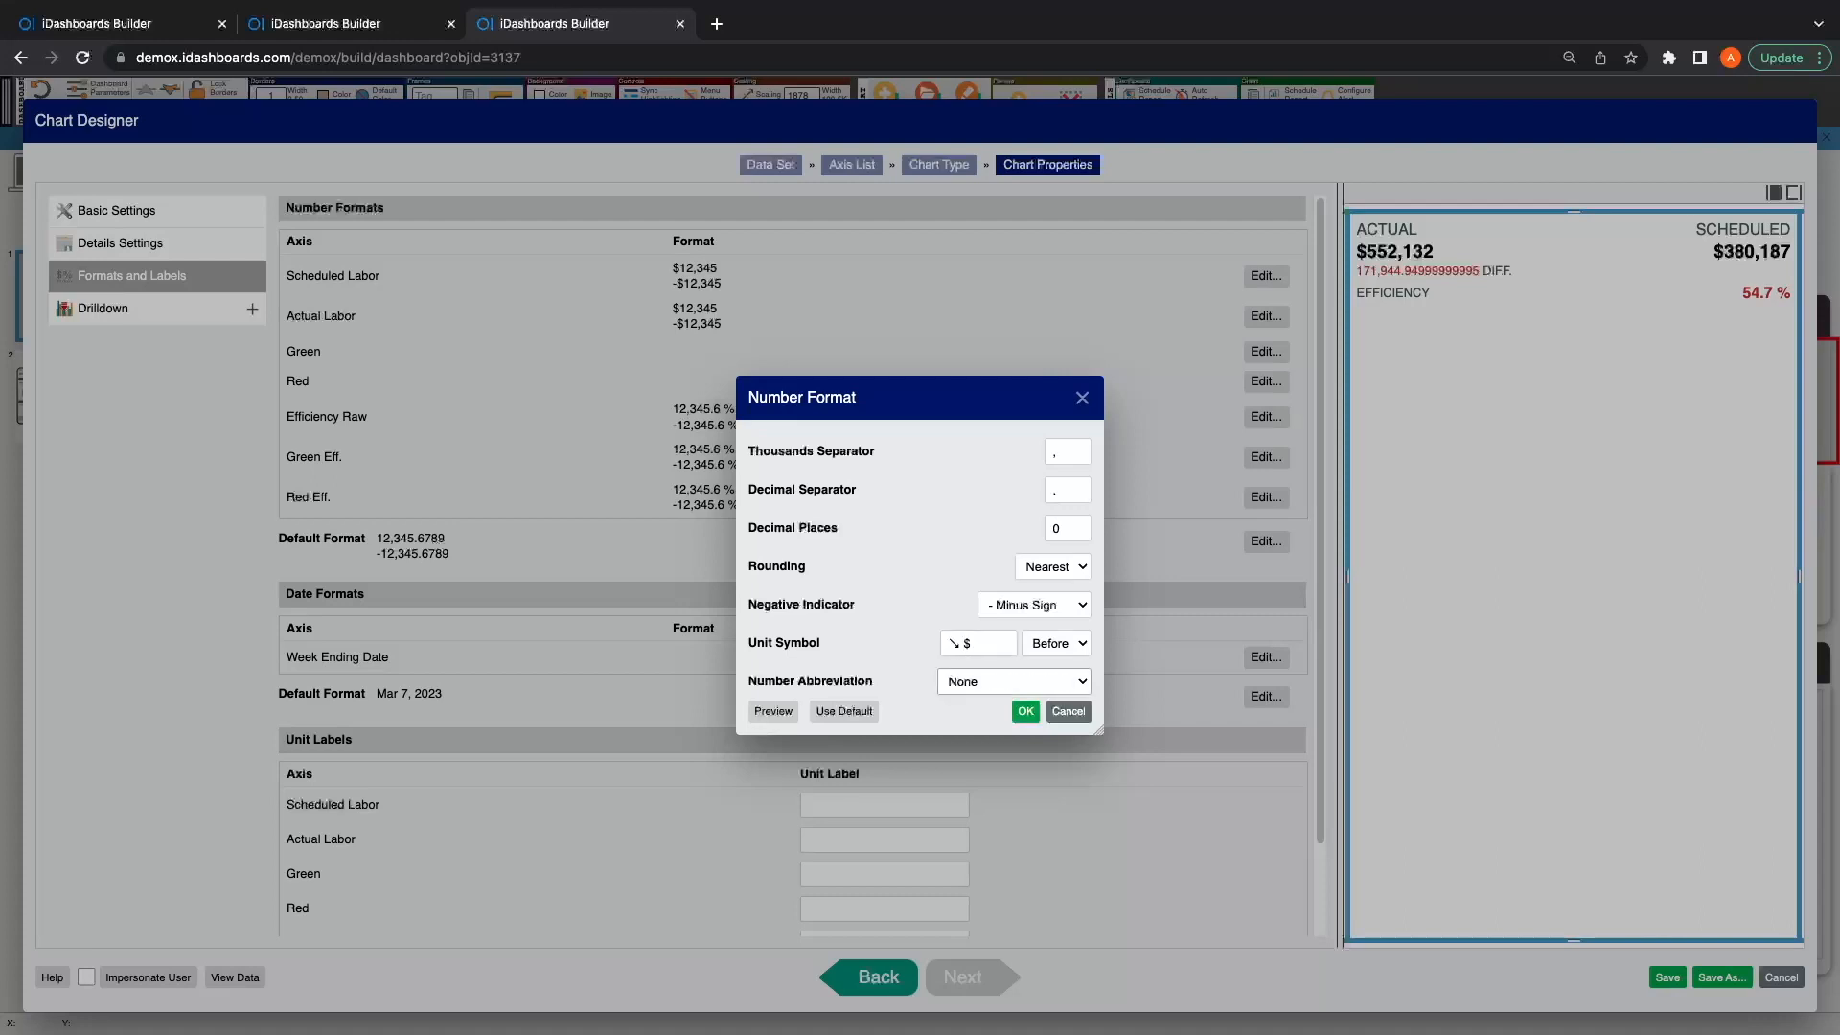
{"action": "left_click", "coordinate": [1025, 711]}
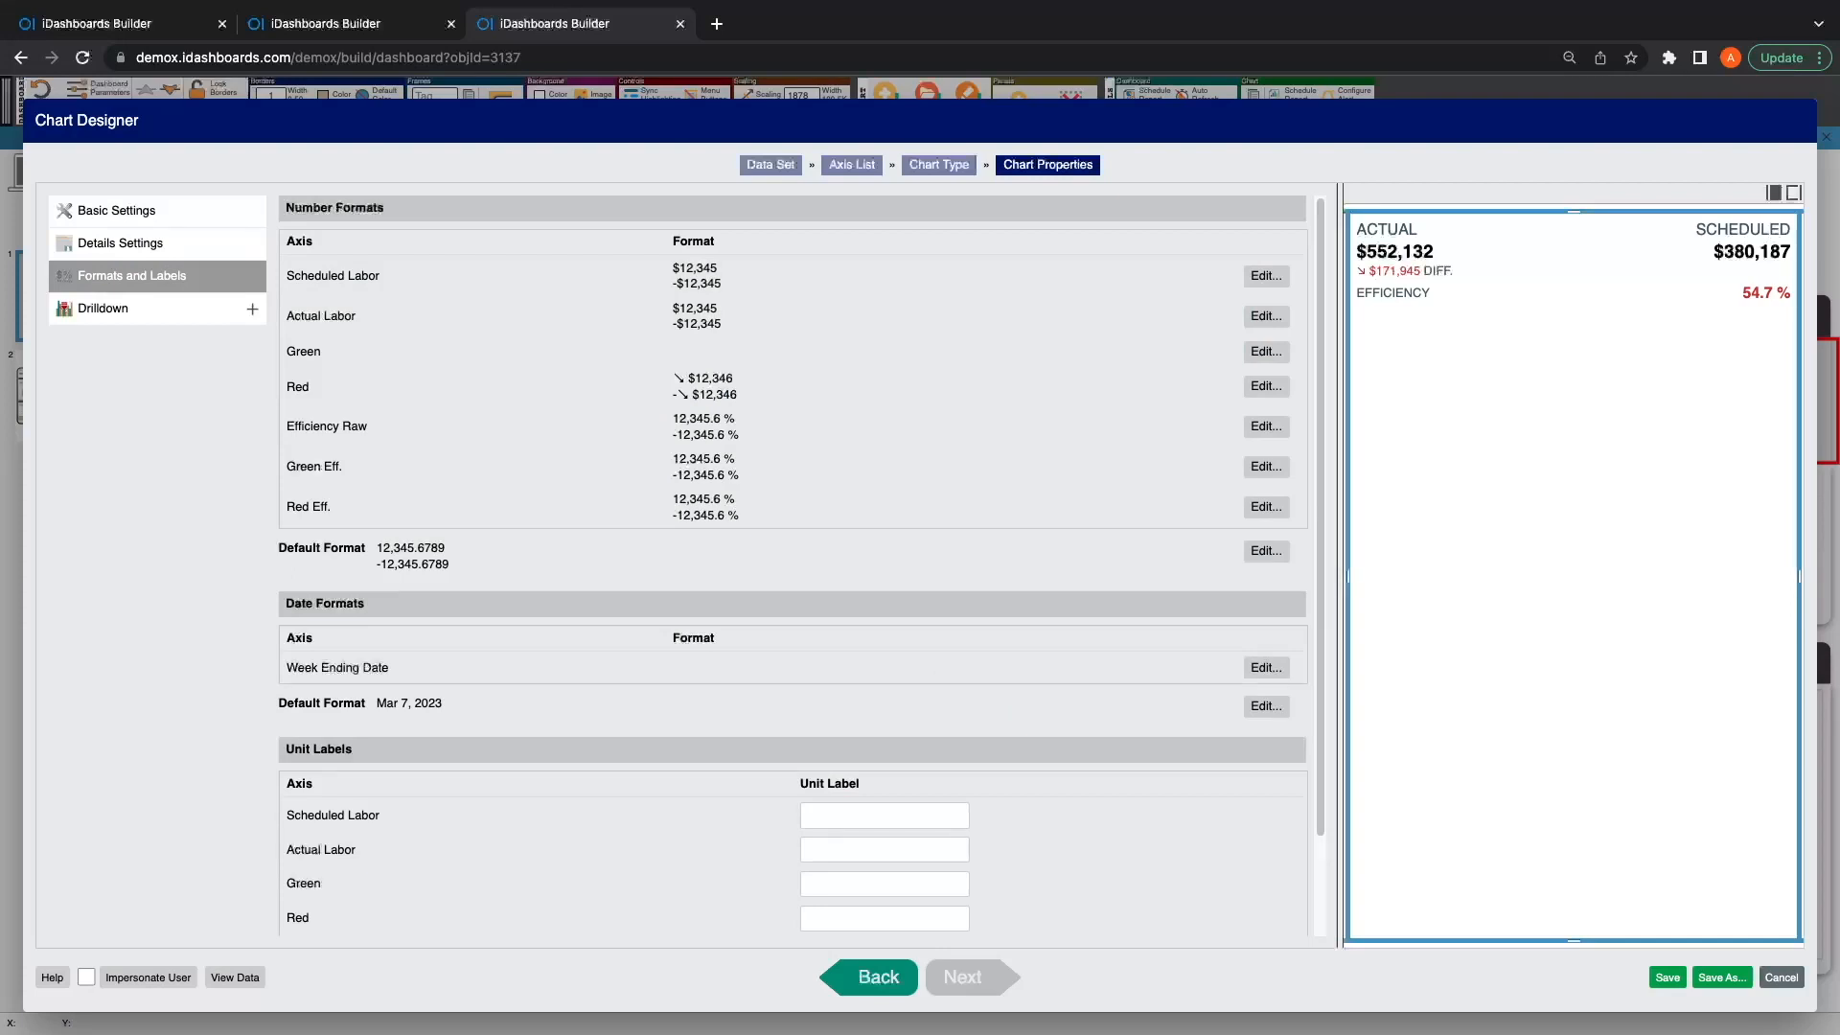
Step: Turn off Hide Button Row in the details scroll settings to preview the date buttons, and turn it back on
{"action": "left_click", "coordinate": [121, 244]}
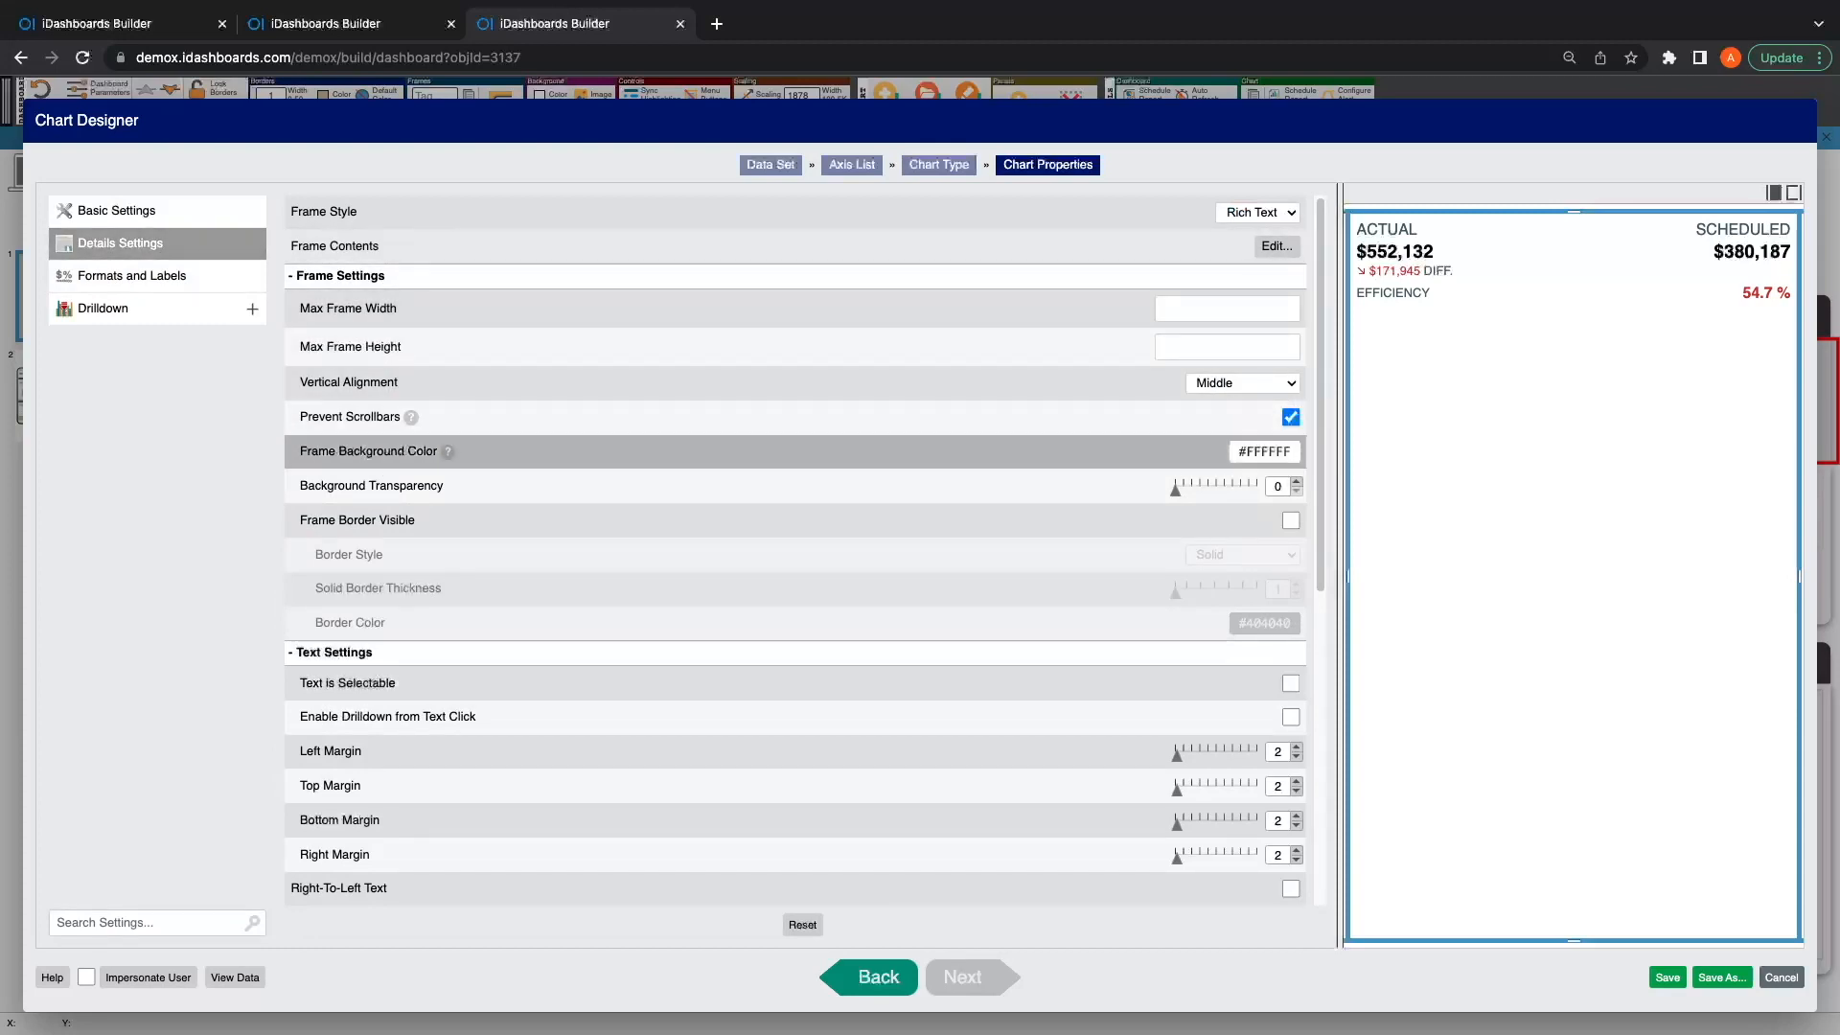
{"action": "scroll", "coordinate": [795, 498], "scroll_direction": "down", "scroll_amount": 2}
{"action": "scroll", "coordinate": [795, 450], "scroll_direction": "down", "scroll_amount": 3}
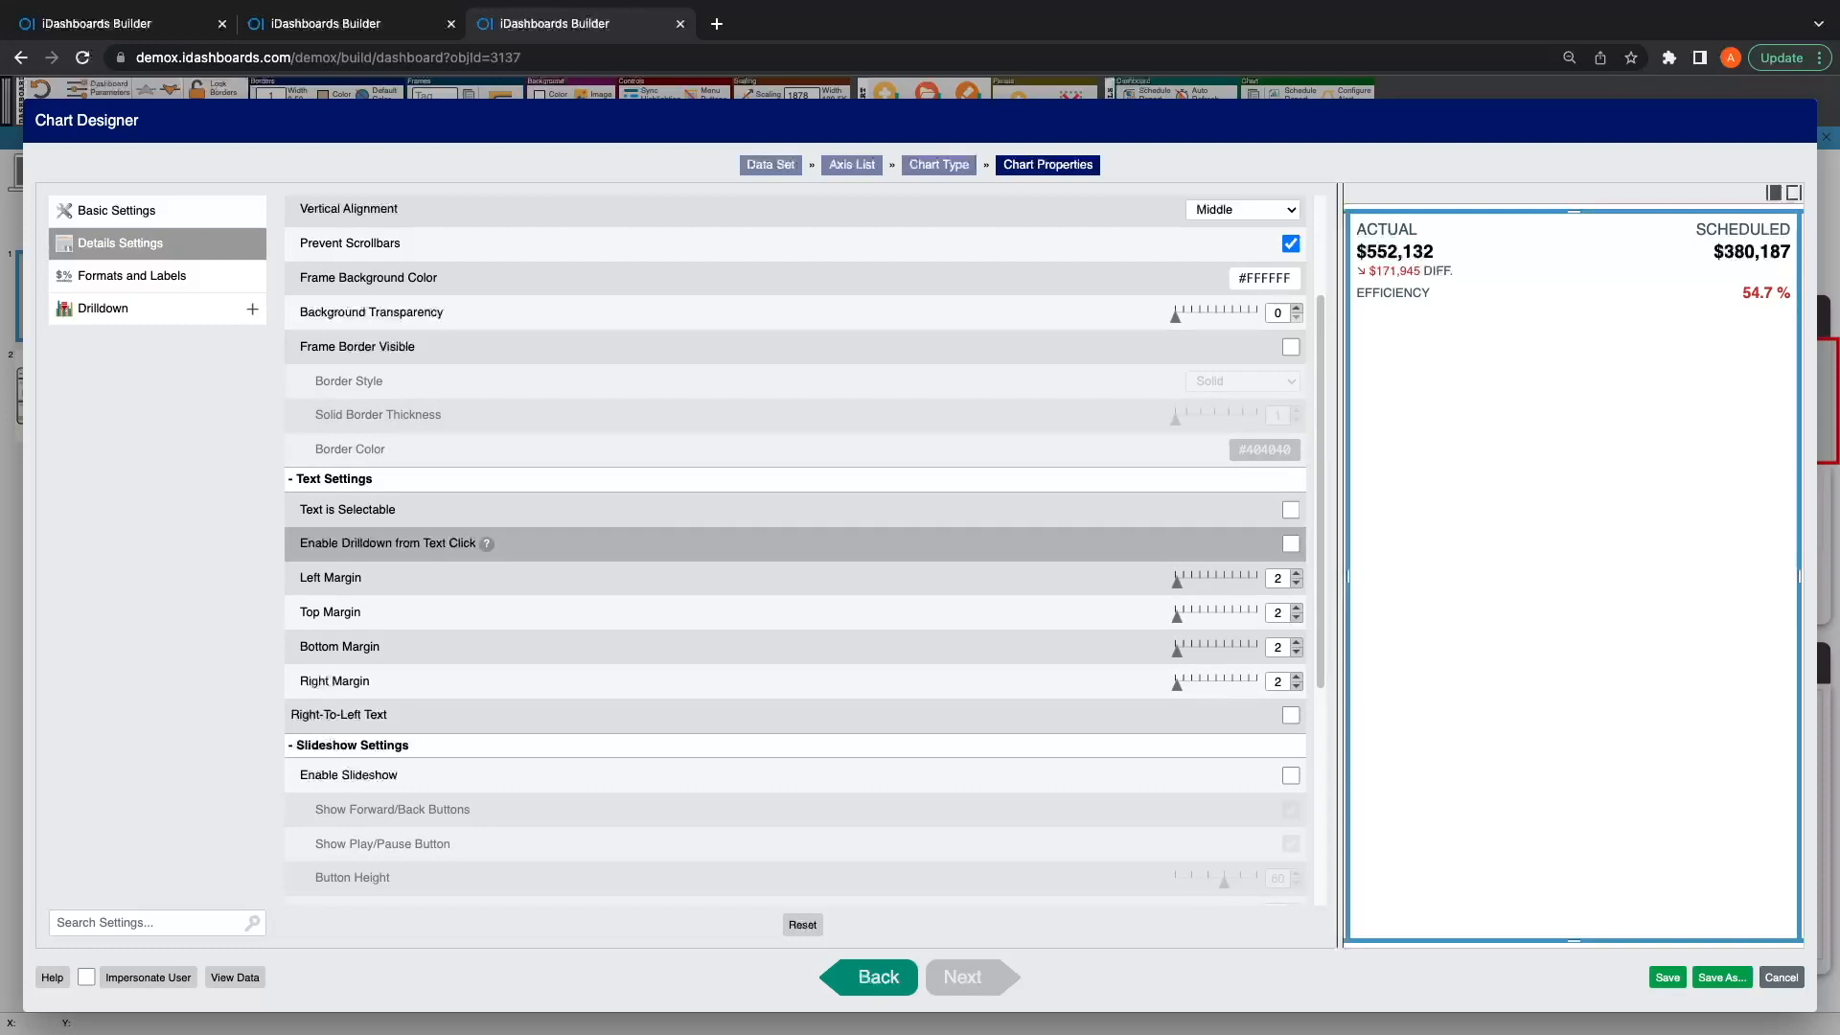
{"action": "scroll", "coordinate": [671, 574], "scroll_direction": "down", "scroll_amount": 5}
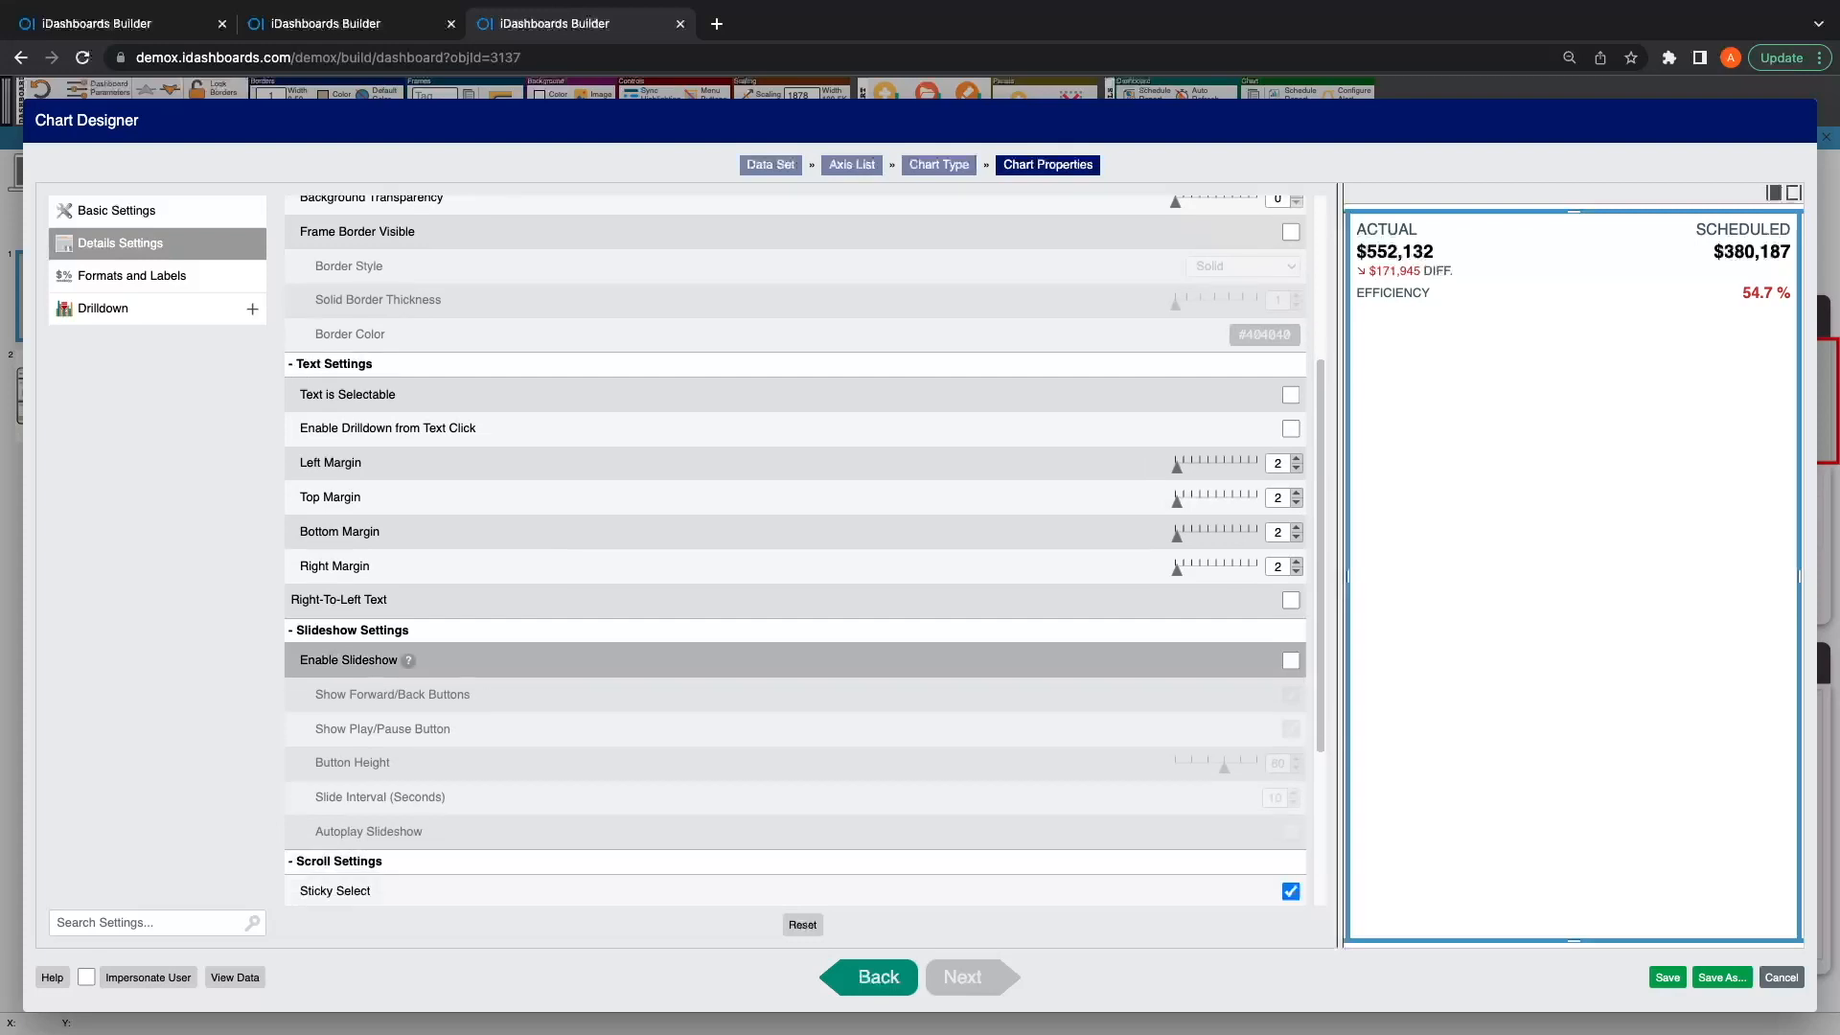
{"action": "scroll", "coordinate": [796, 666], "scroll_direction": "down", "scroll_amount": 1}
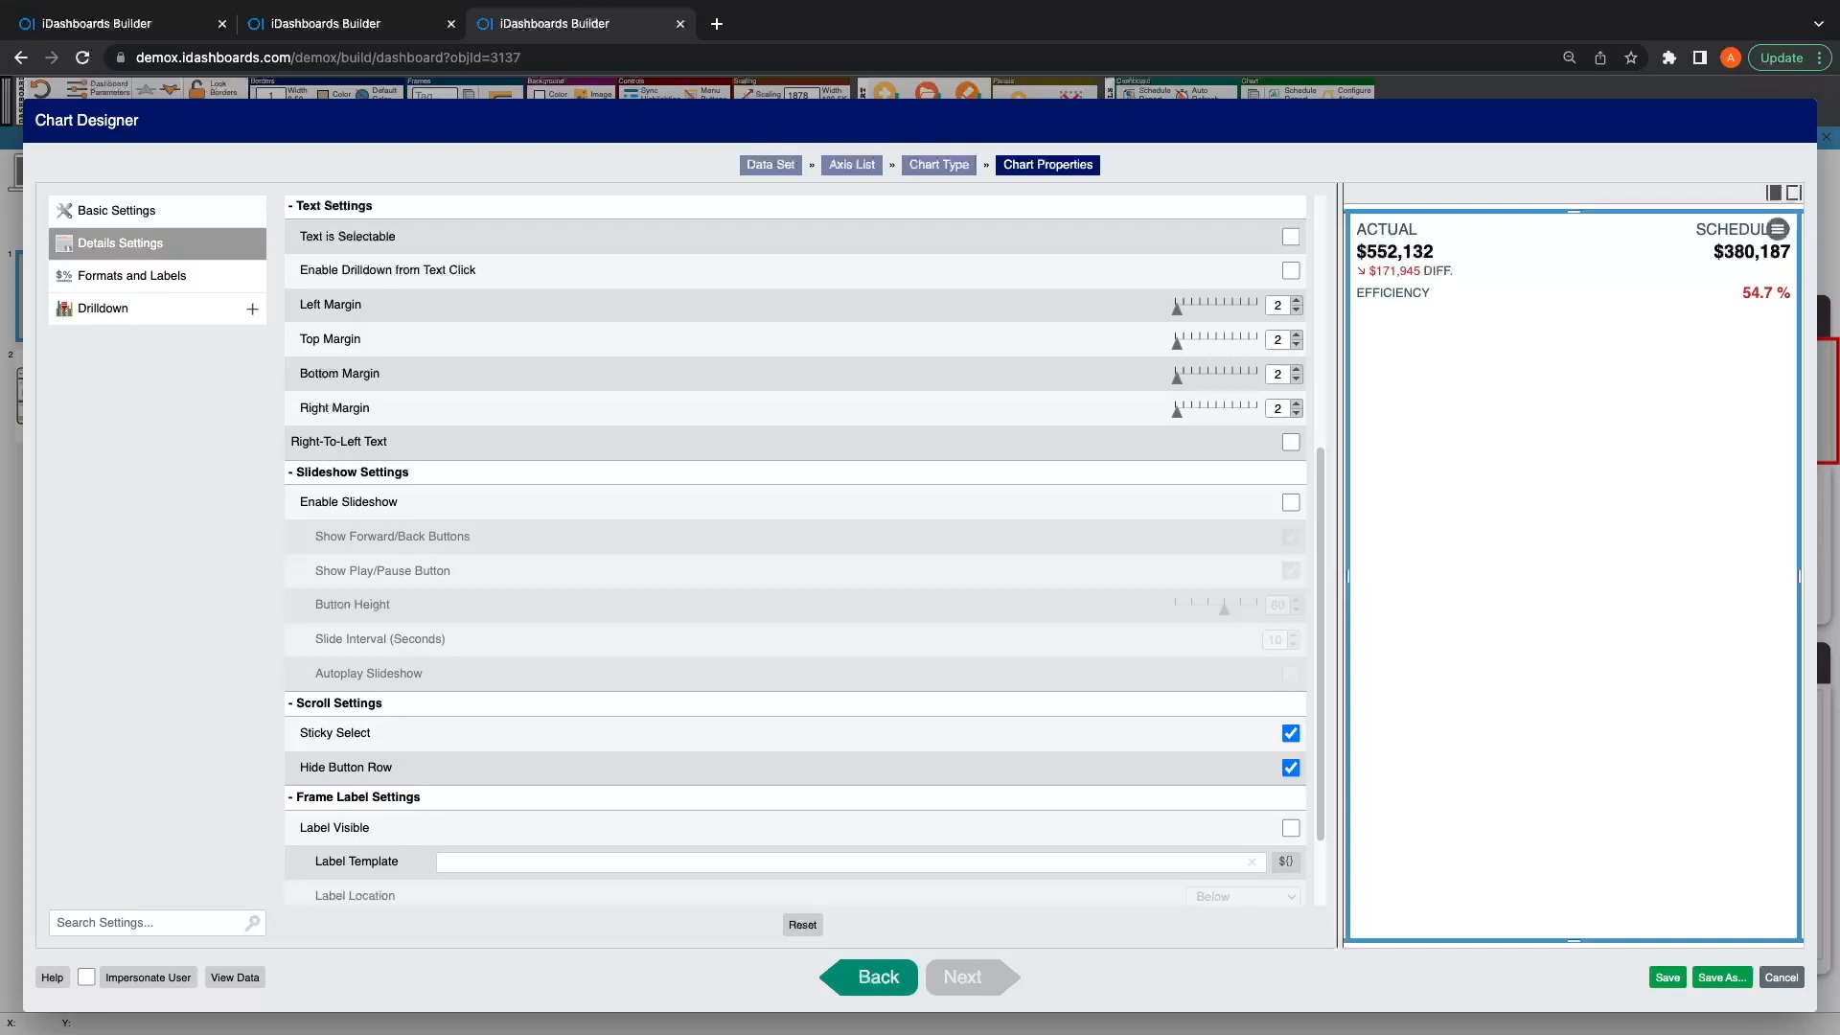
{"action": "left_click", "coordinate": [1290, 768]}
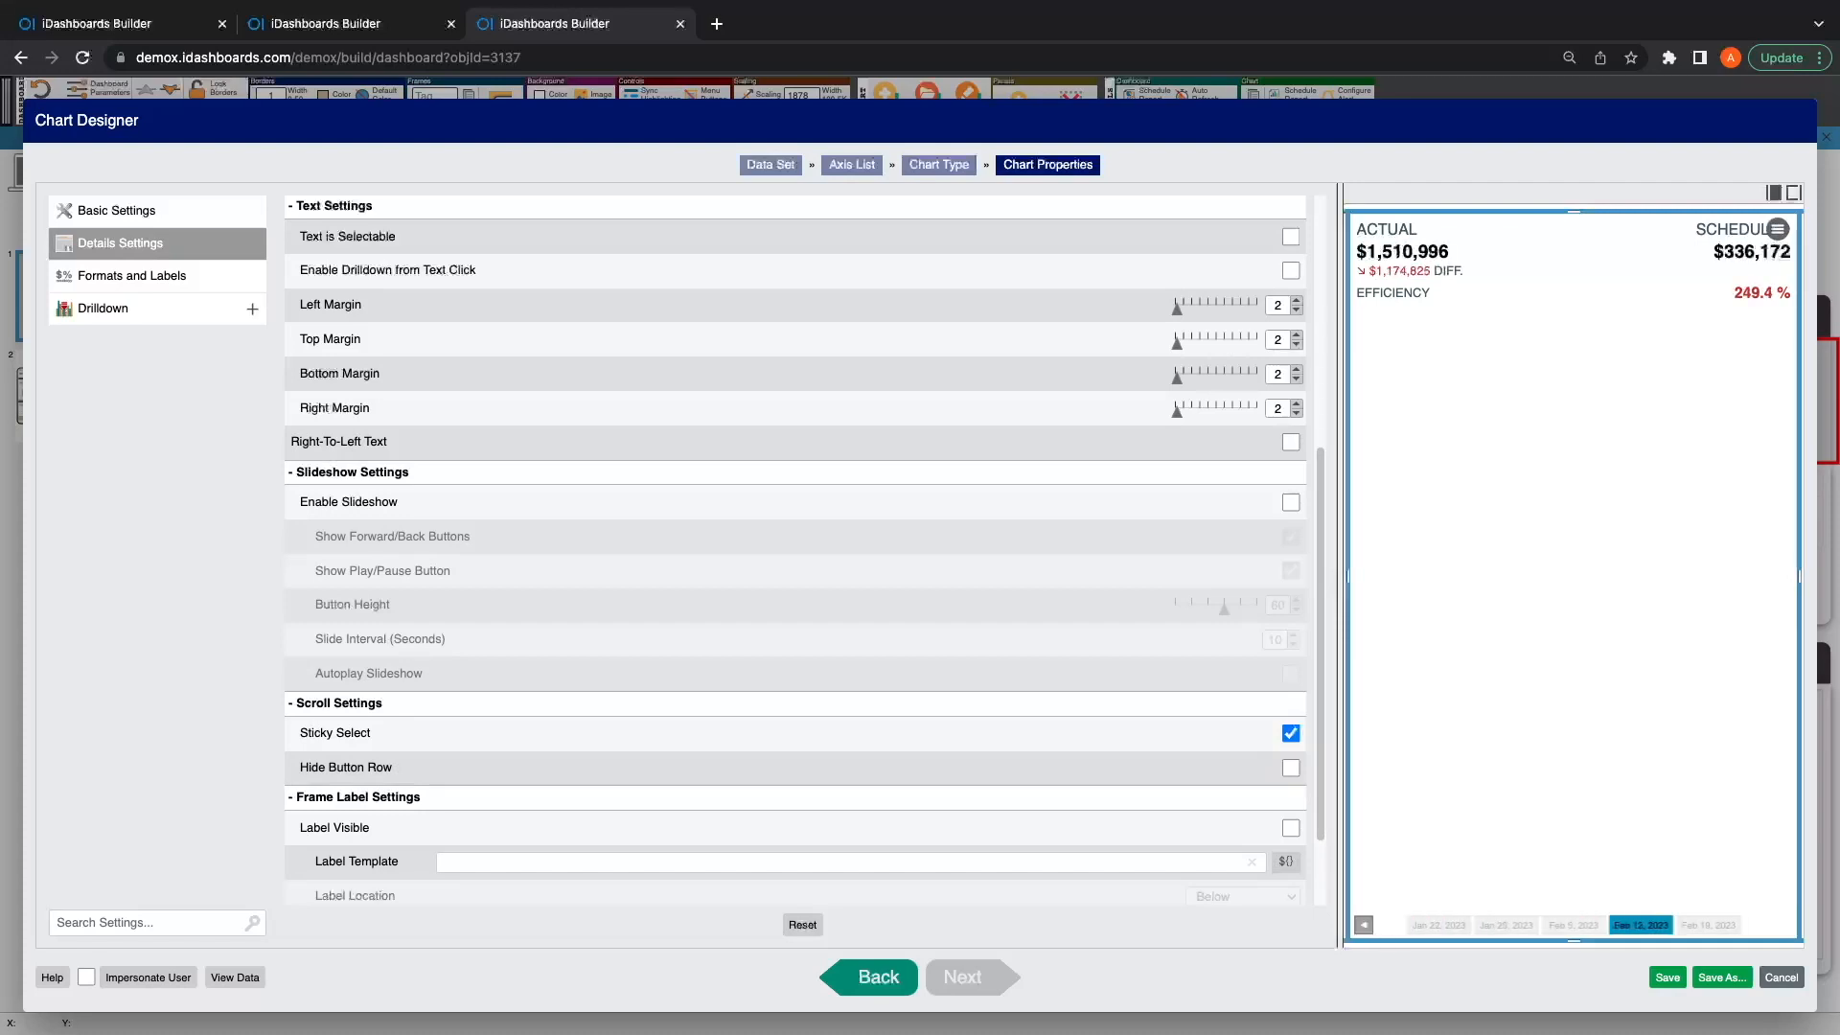
{"action": "left_click", "coordinate": [1290, 767]}
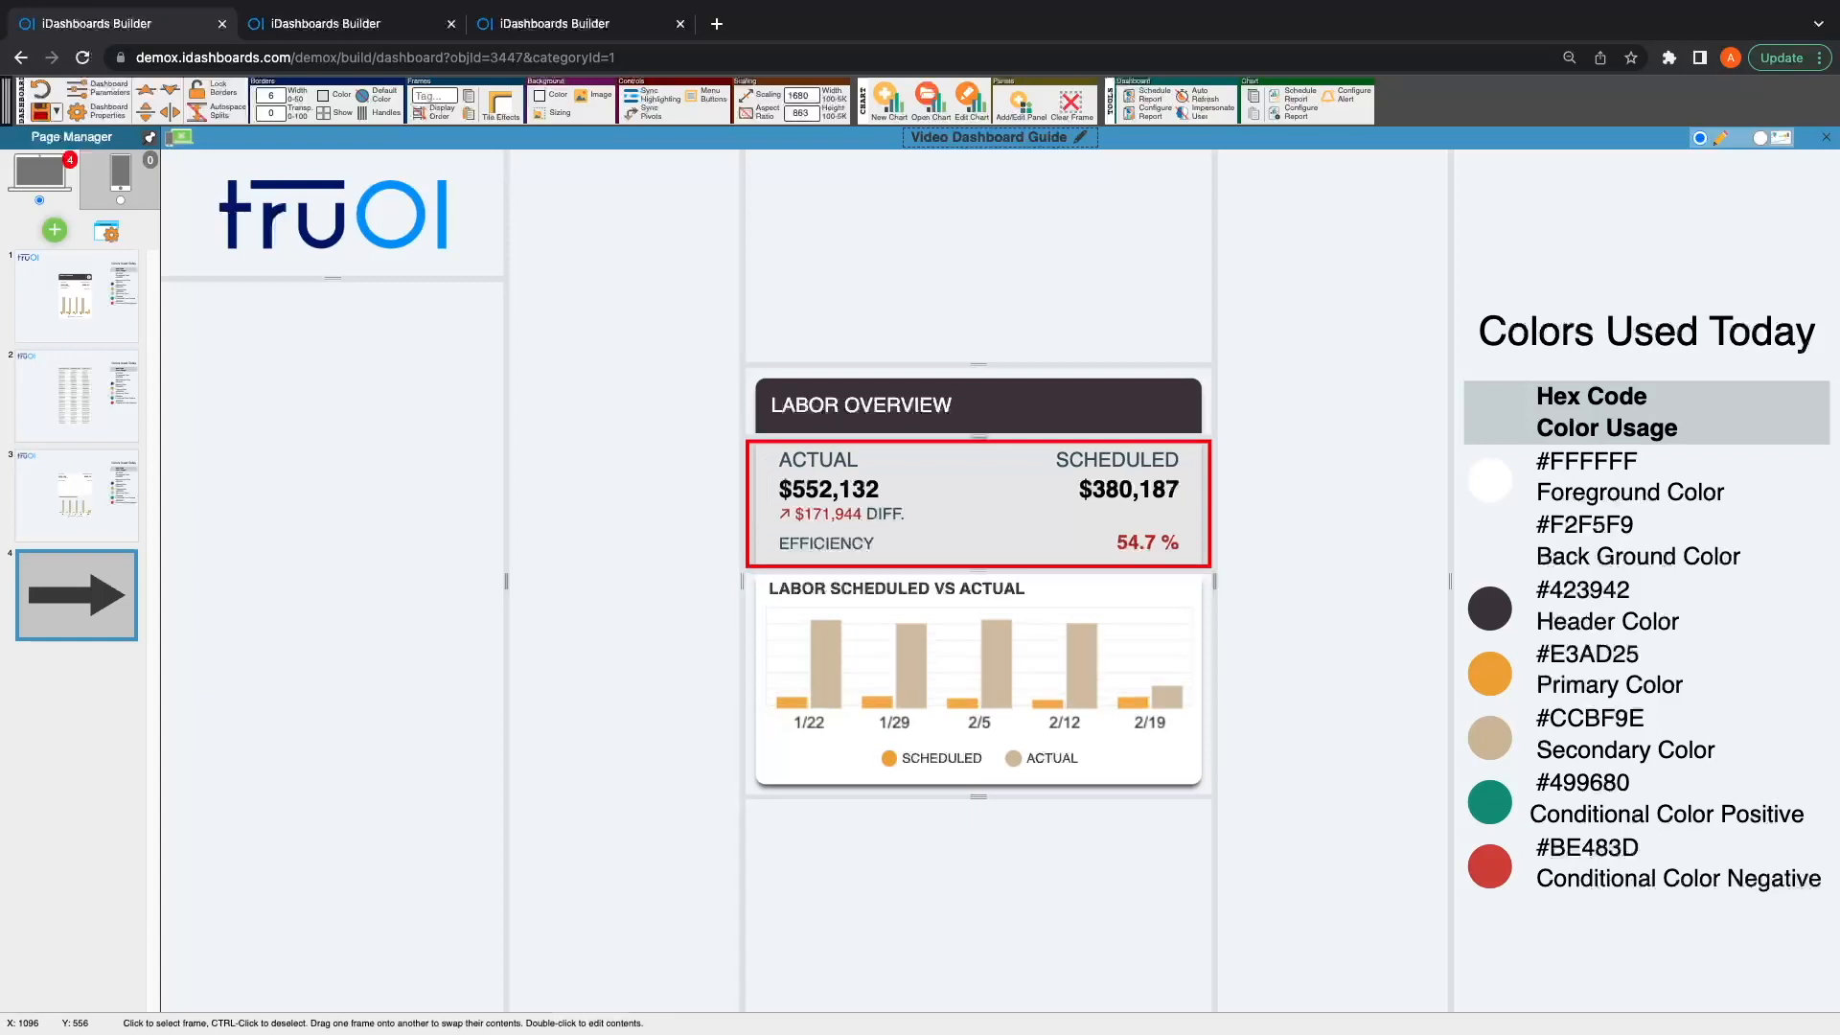
Step: Split a narrow frame off the right end of the LABOR OVERVIEW header and paste the info icon into it
{"action": "left_click", "coordinate": [988, 409]}
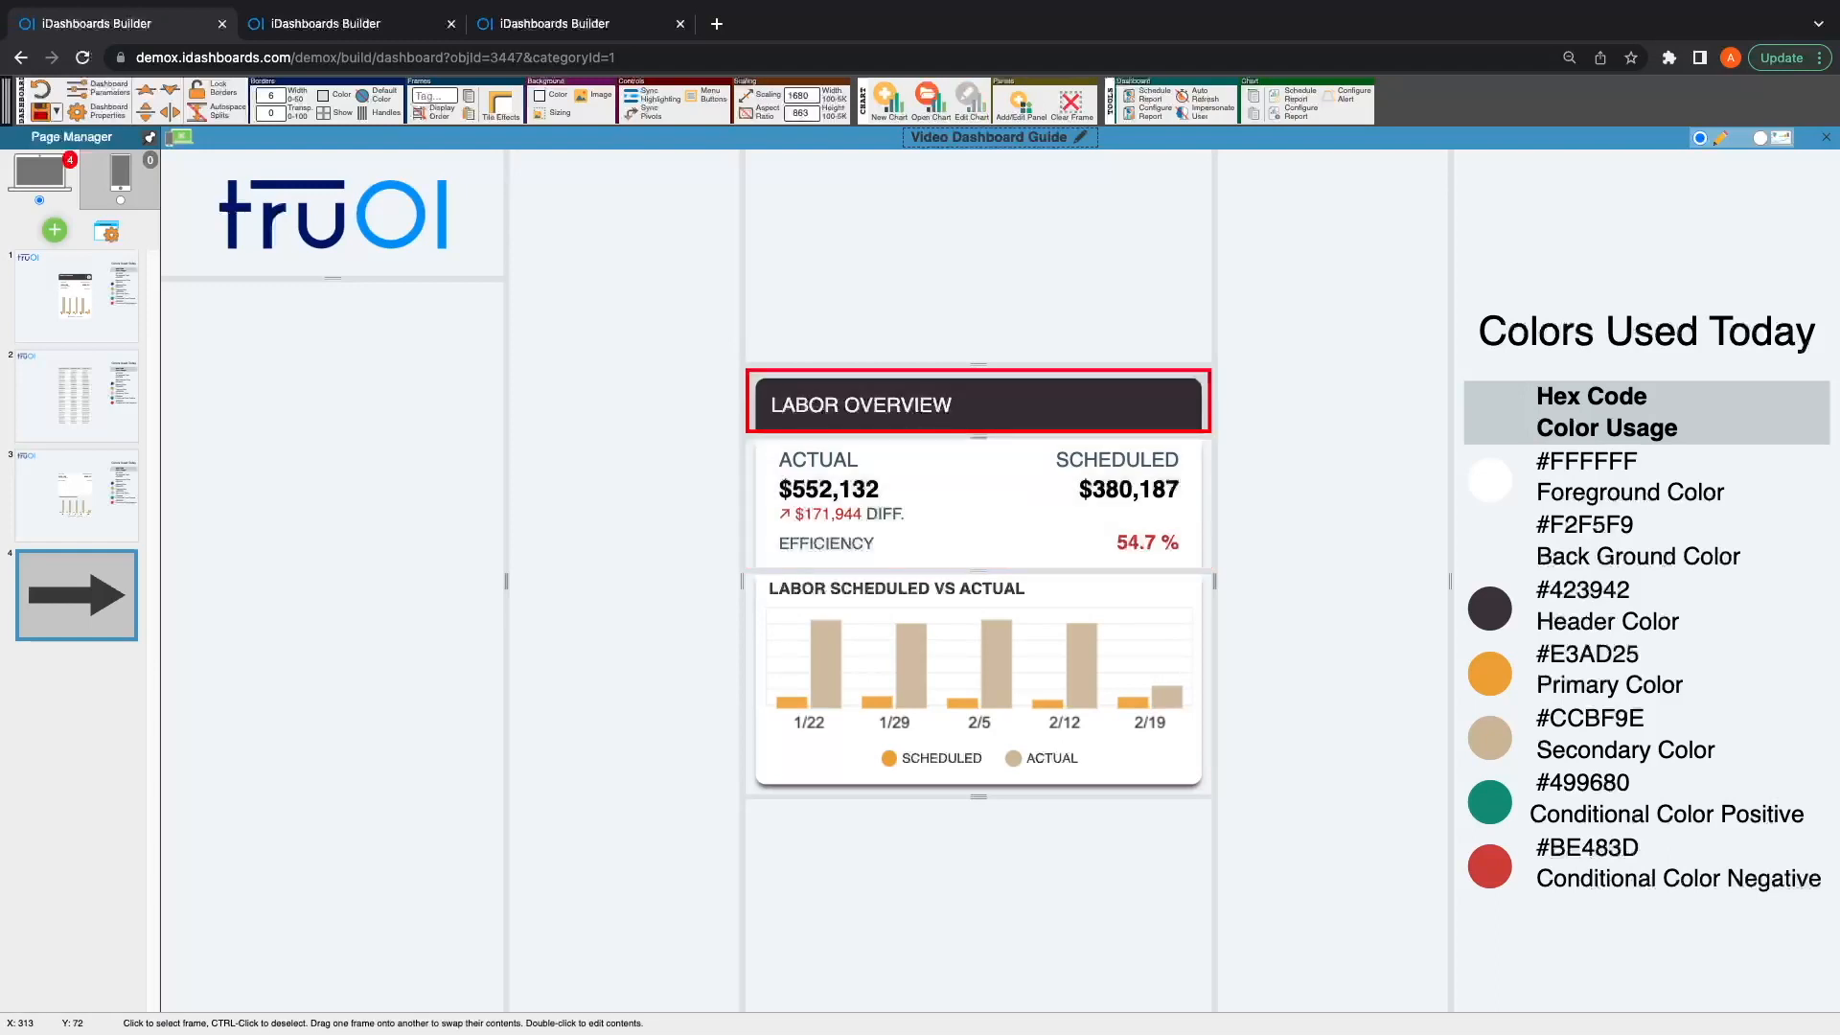
{"action": "left_click", "coordinate": [169, 112]}
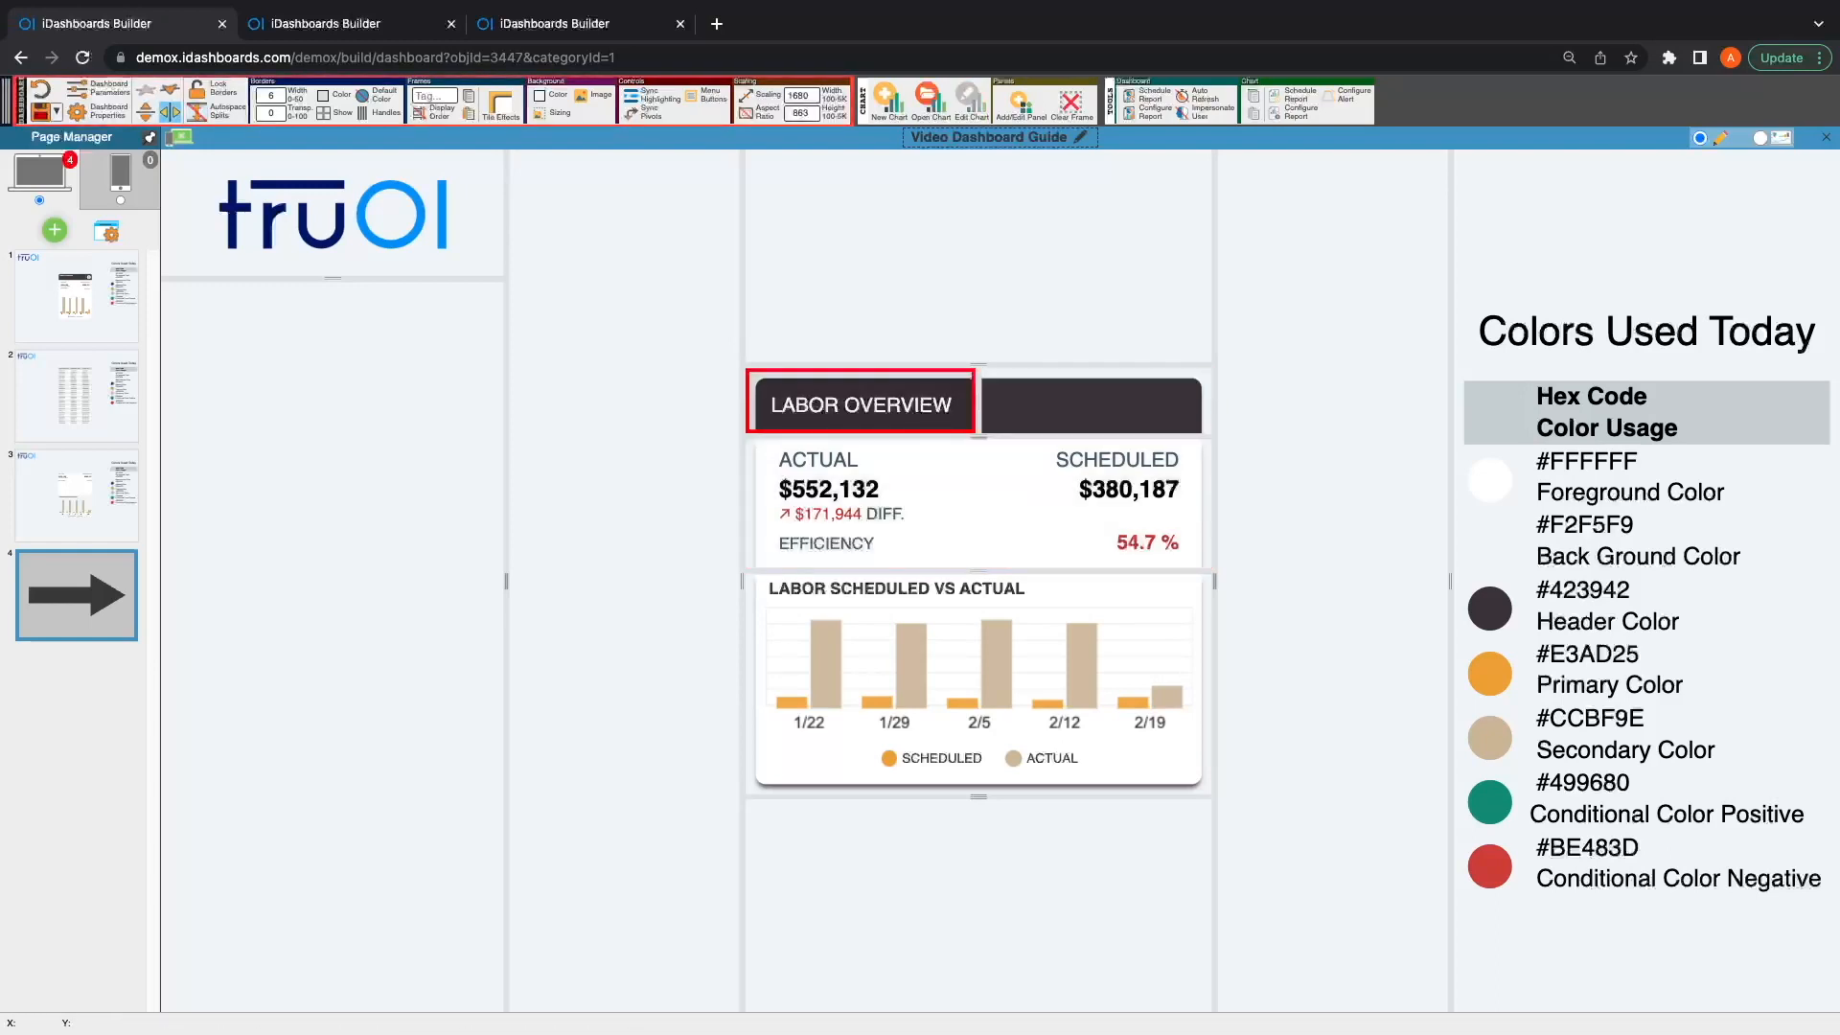
{"action": "left_click_drag", "start_coordinate": [977, 405], "coordinate": [1083, 406]}
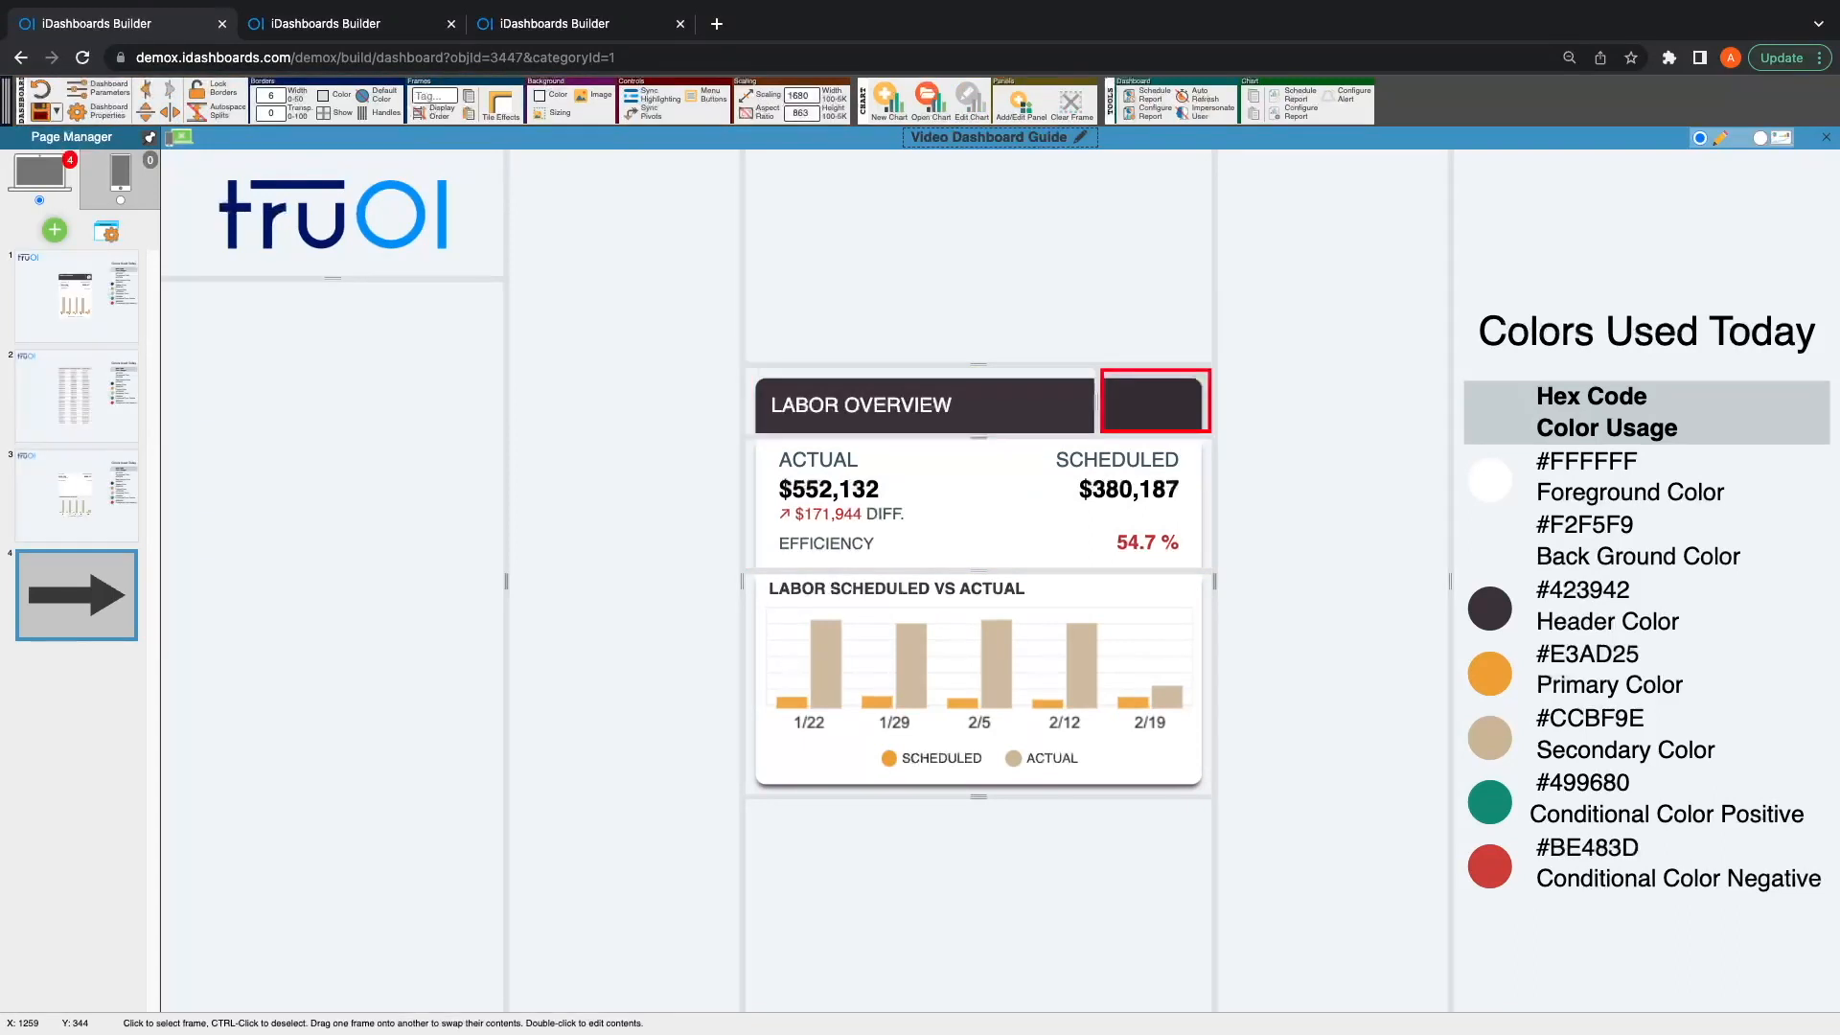
{"action": "key", "text": "ctrl+v"}
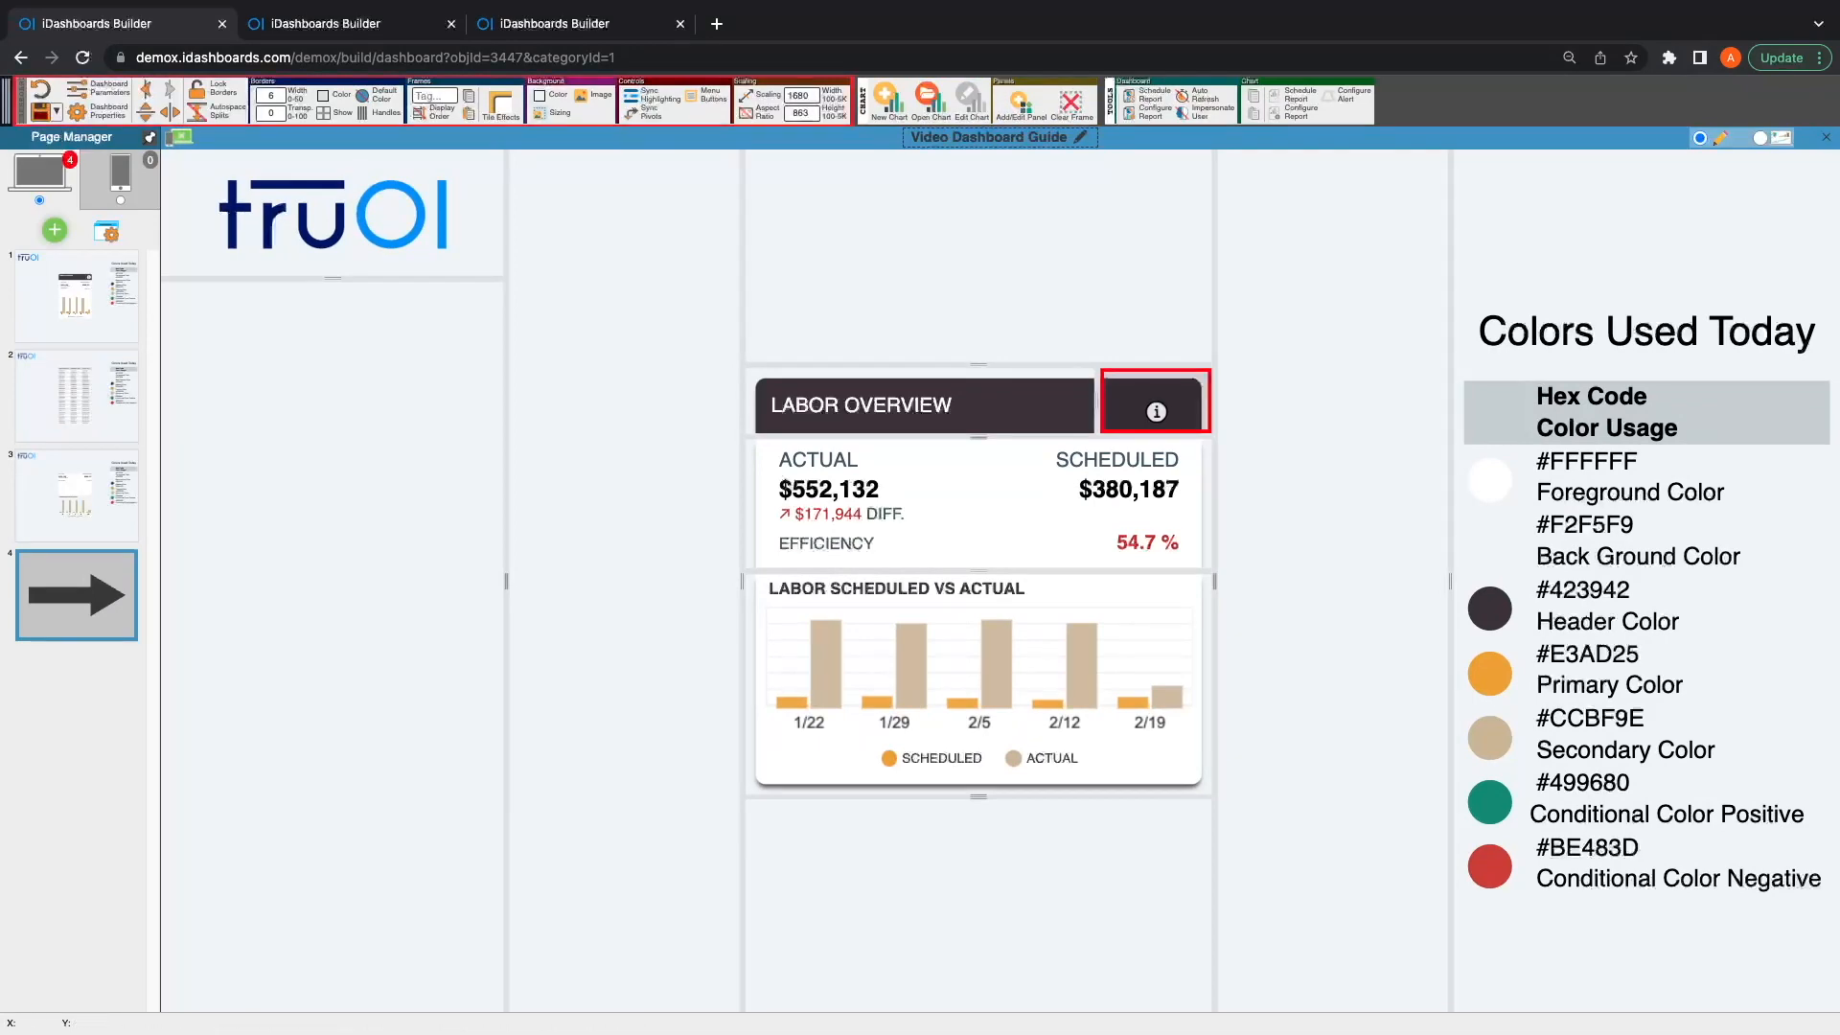
Step: Set the info icon tile's top and left content margins to 0 and hide the dashboard's frame borders
{"action": "left_click", "coordinate": [500, 104]}
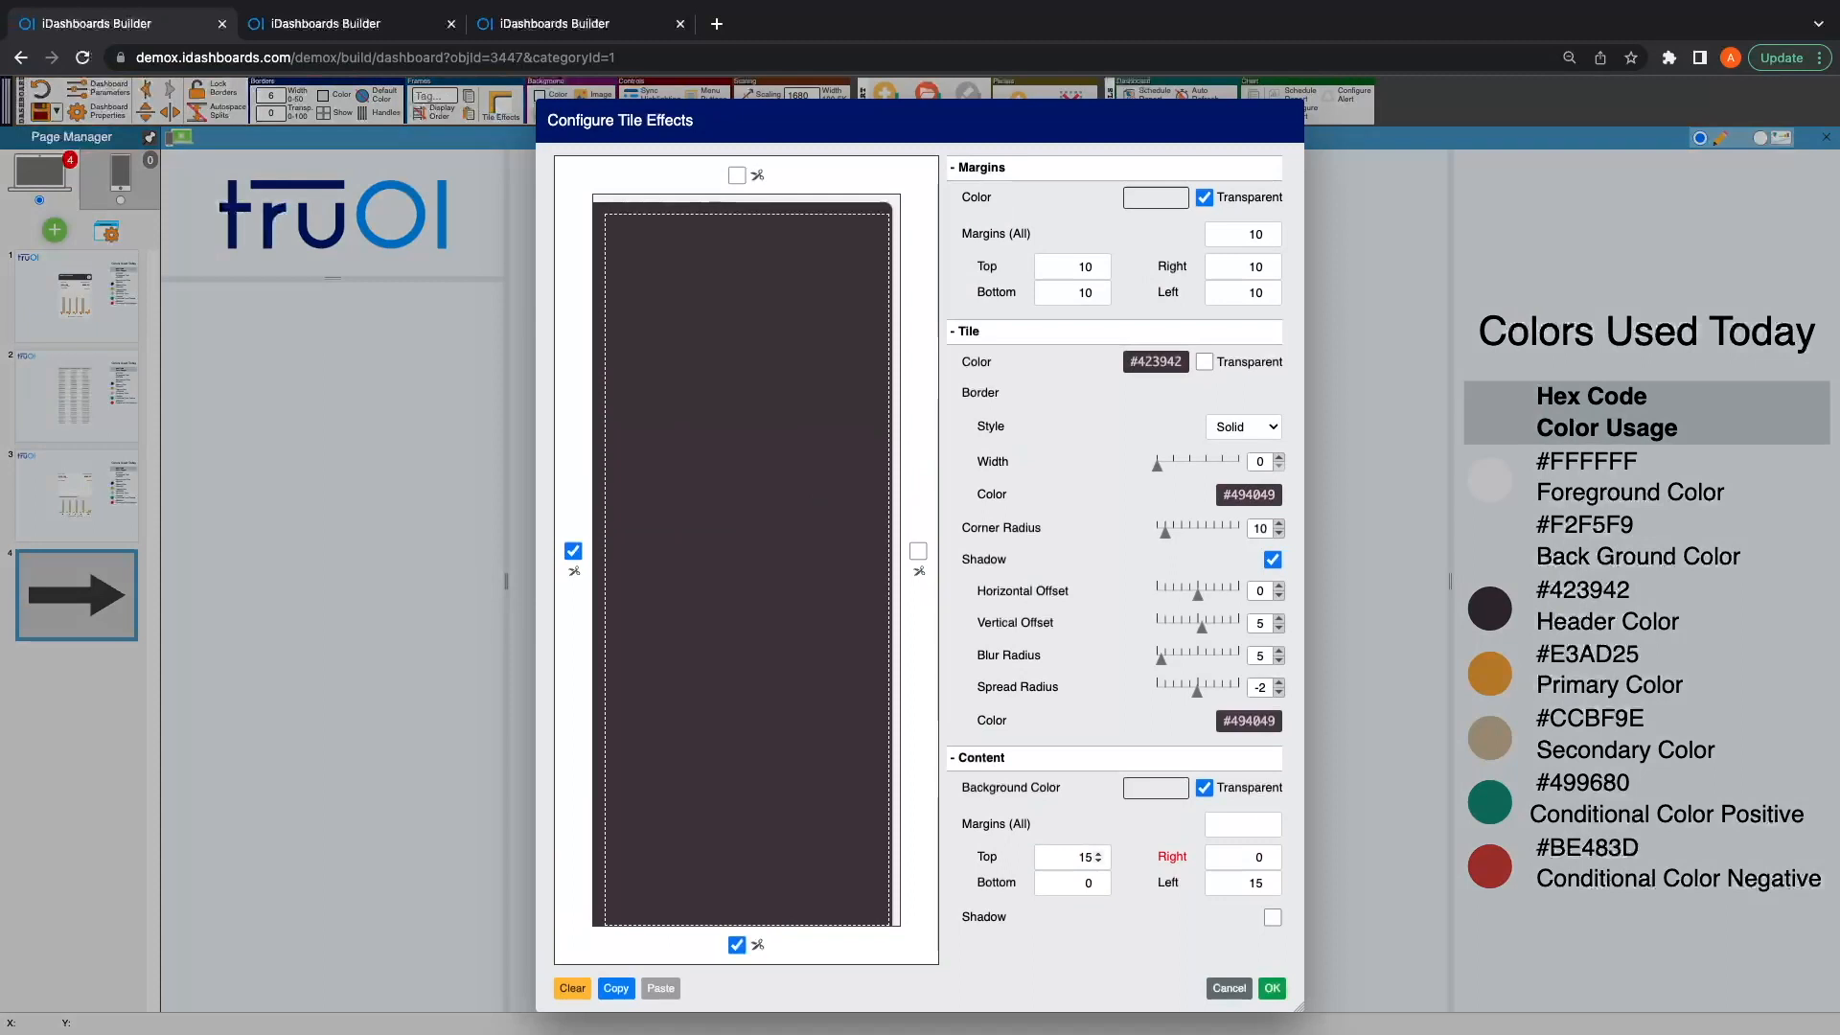
{"action": "double_click", "coordinate": [1085, 857]}
{"action": "type", "text": "0"}
{"action": "double_click", "coordinate": [1245, 883]}
{"action": "type", "text": "0"}
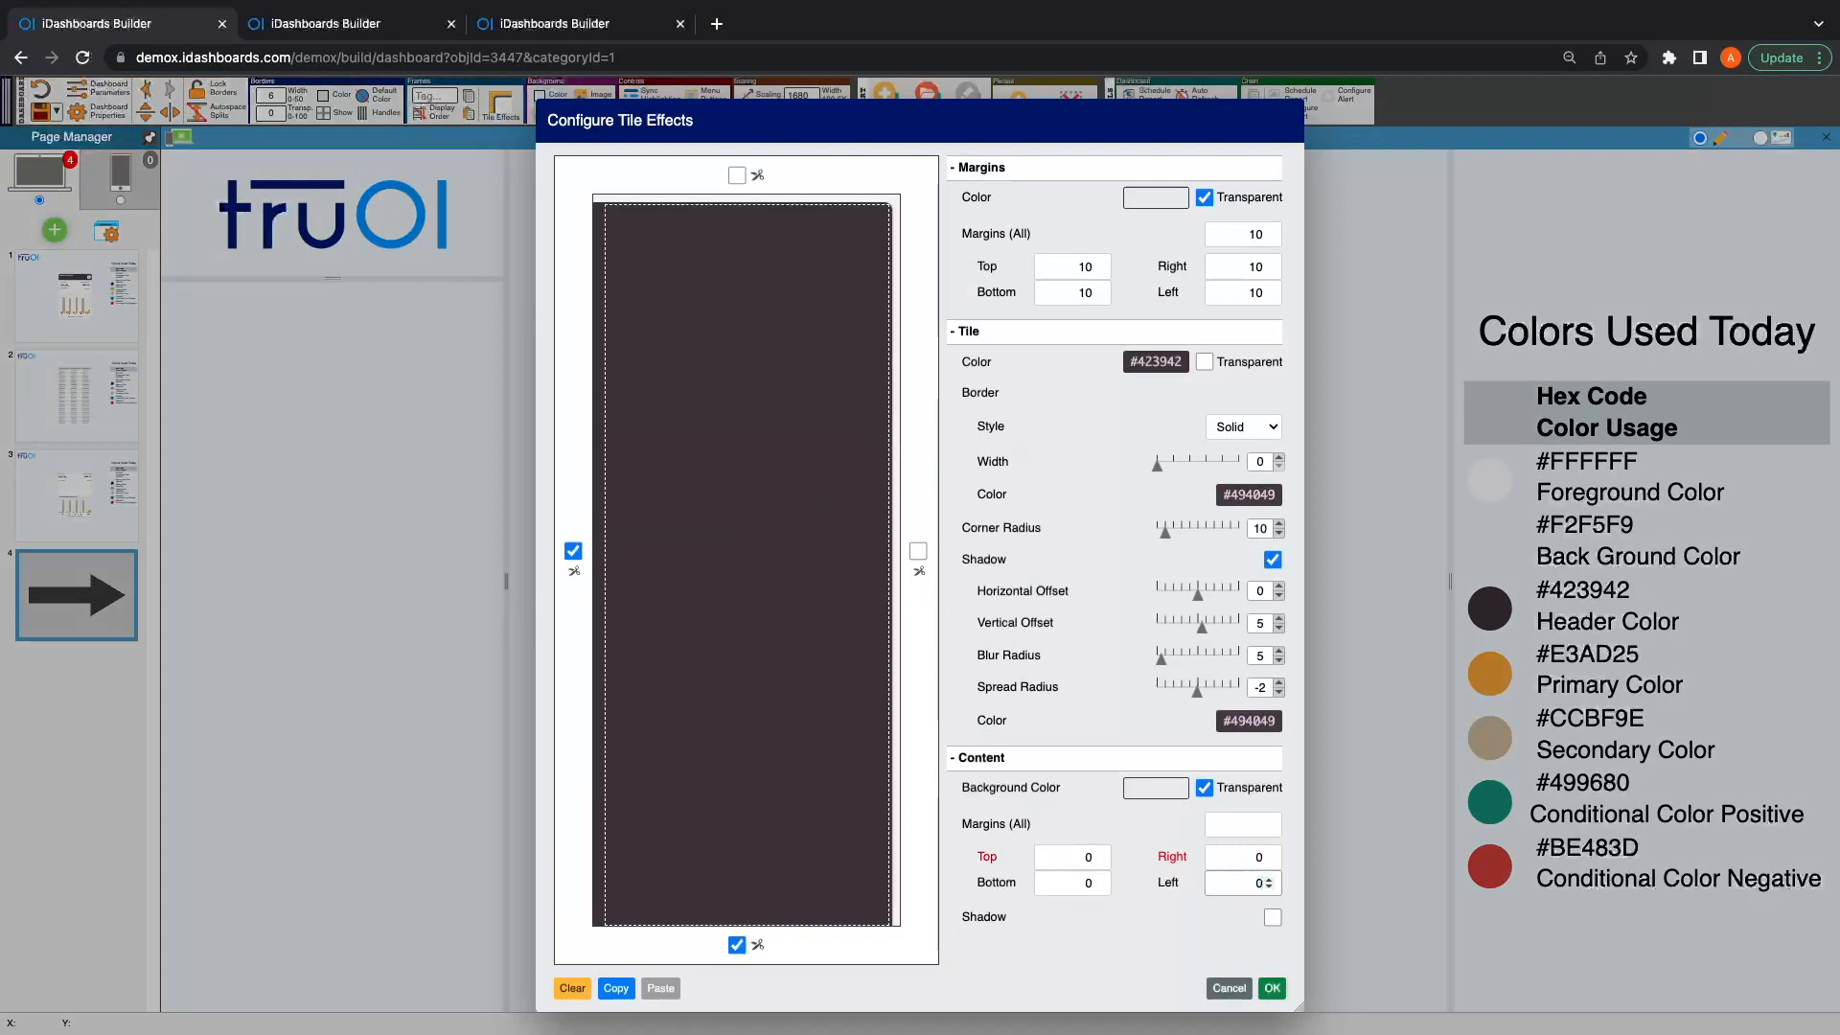
{"action": "left_click", "coordinate": [1272, 988]}
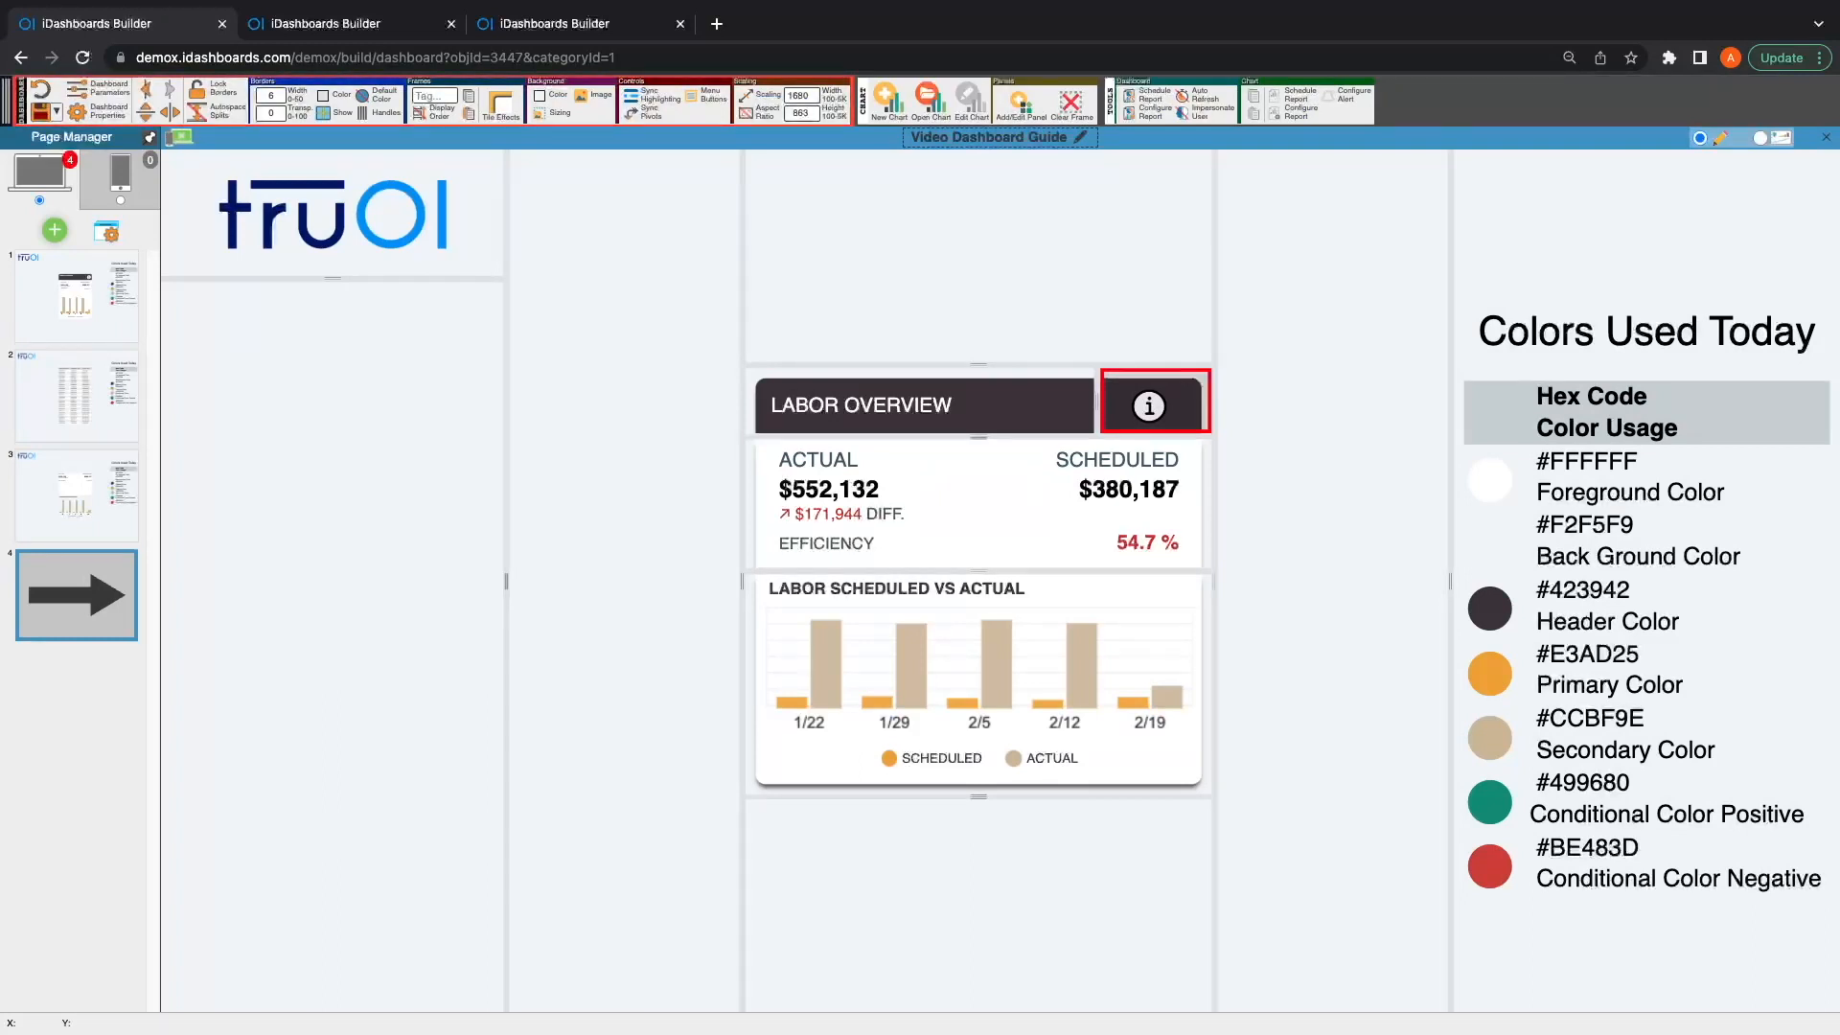
{"action": "left_click", "coordinate": [326, 113]}
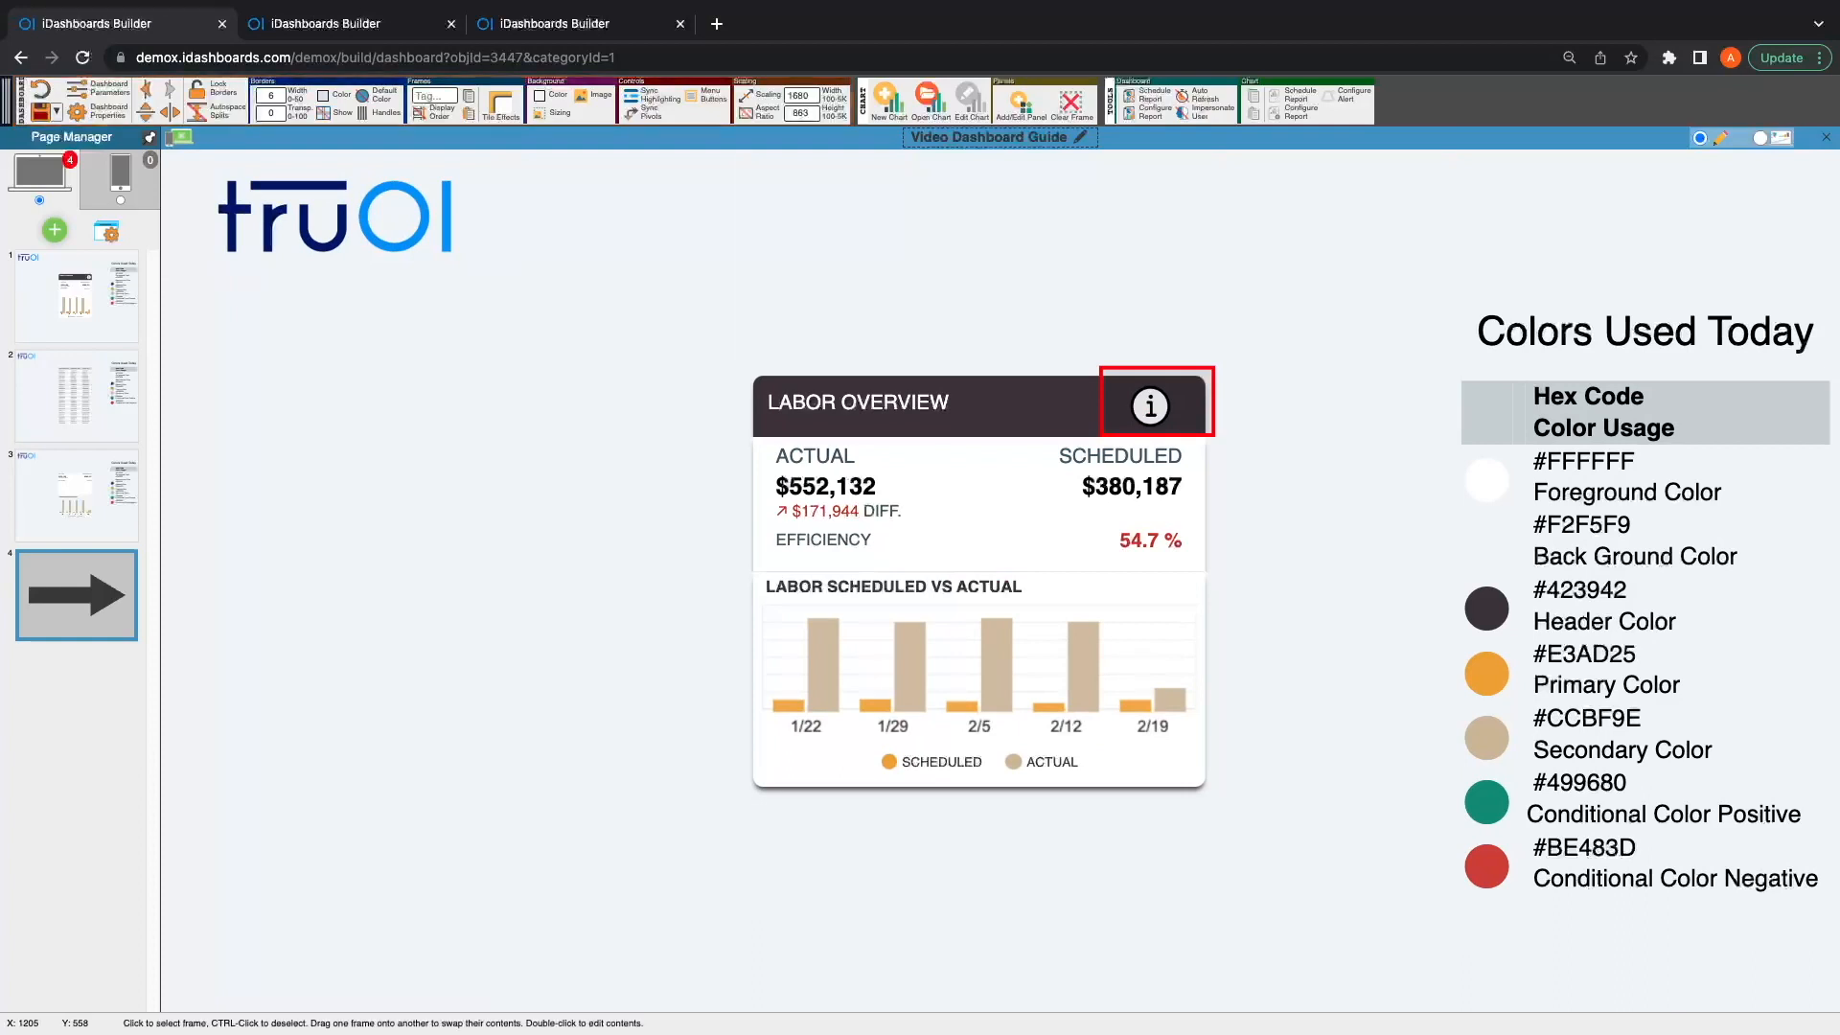